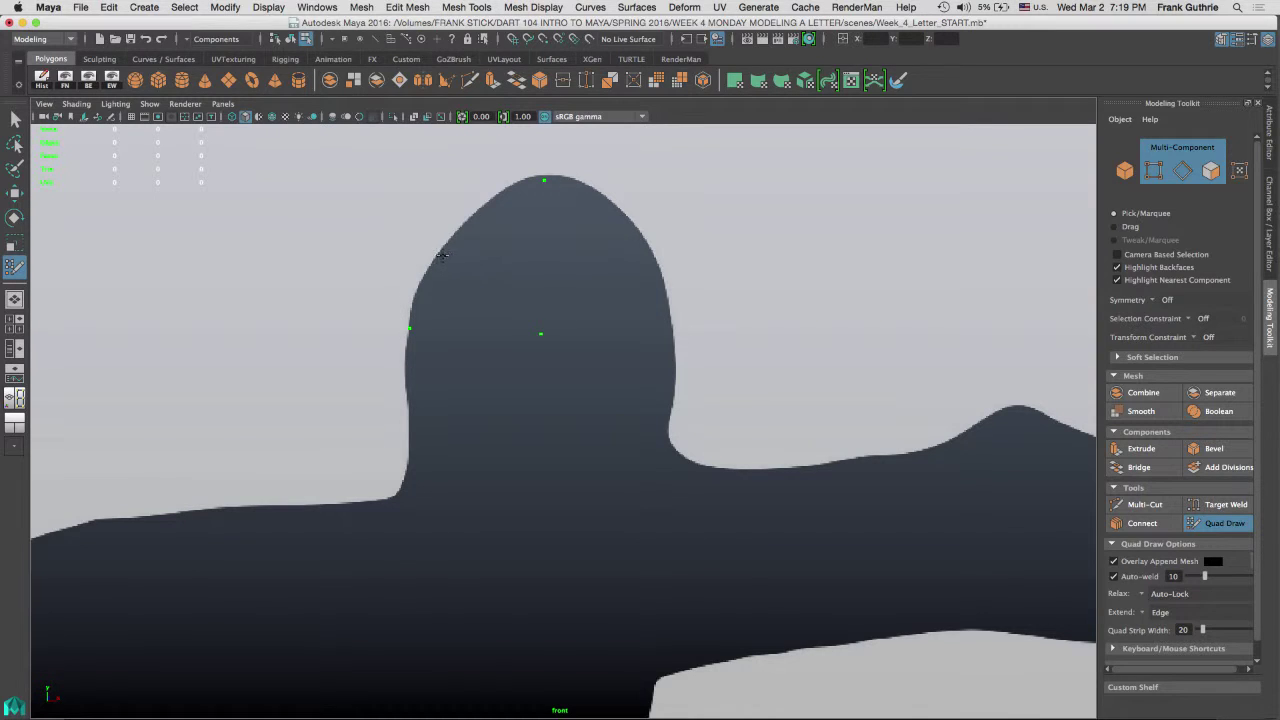
# Fill two adjoining quad faces with Quad Draw over the rounded tip of the character's vertical stroke, sharing a central edge
pyautogui.keyDown('shift'); pyautogui.click(486, 292); pyautogui.keyUp('shift')
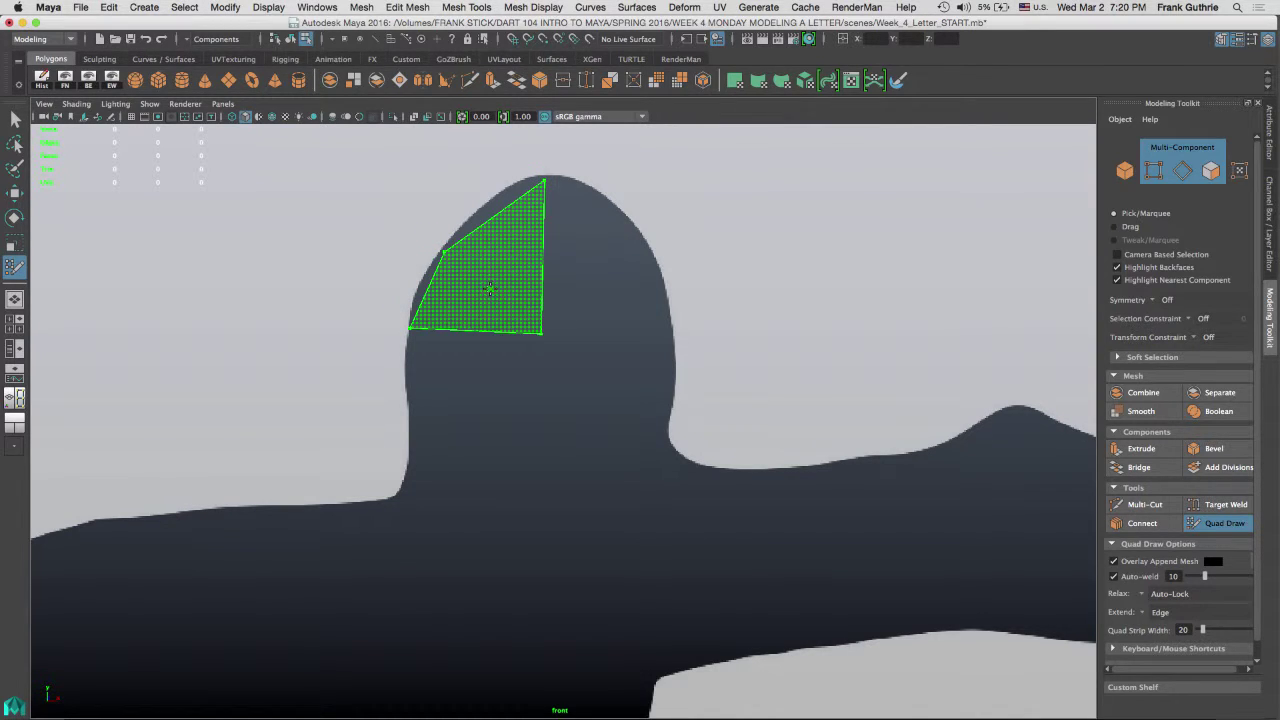
pyautogui.keyDown('shift'); pyautogui.click(495, 290); pyautogui.keyUp('shift')
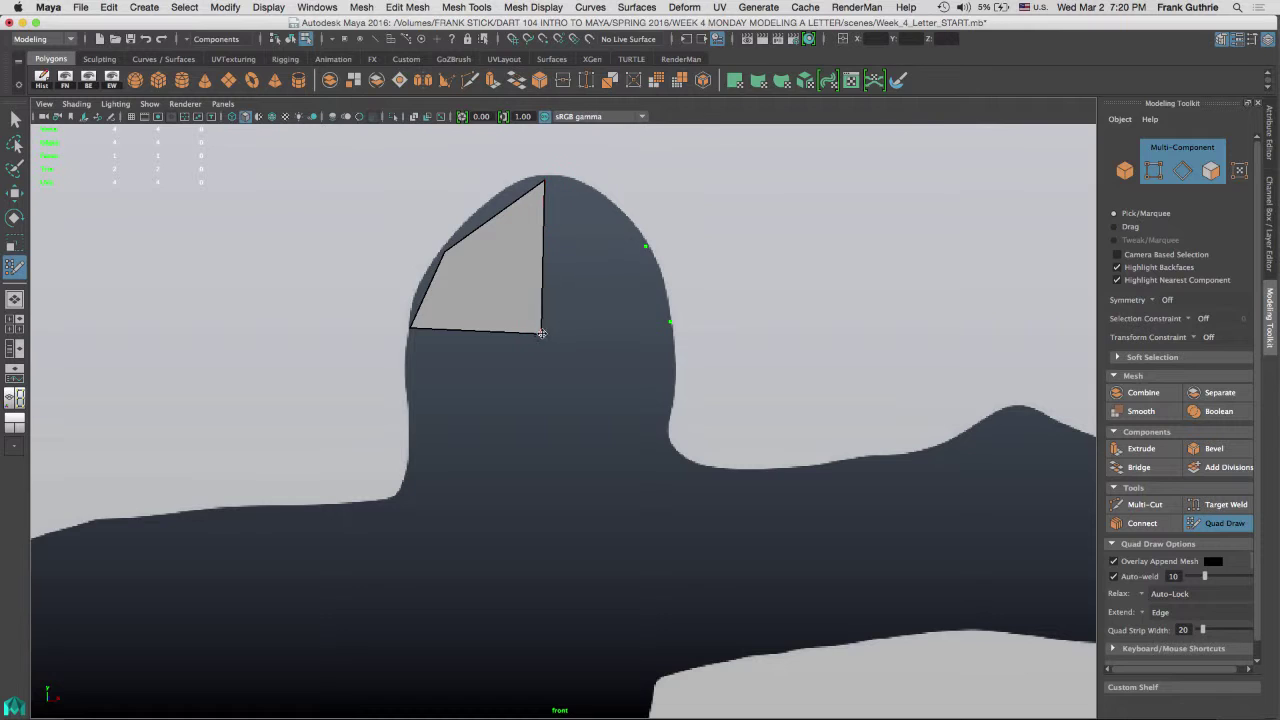
pyautogui.press('shift')
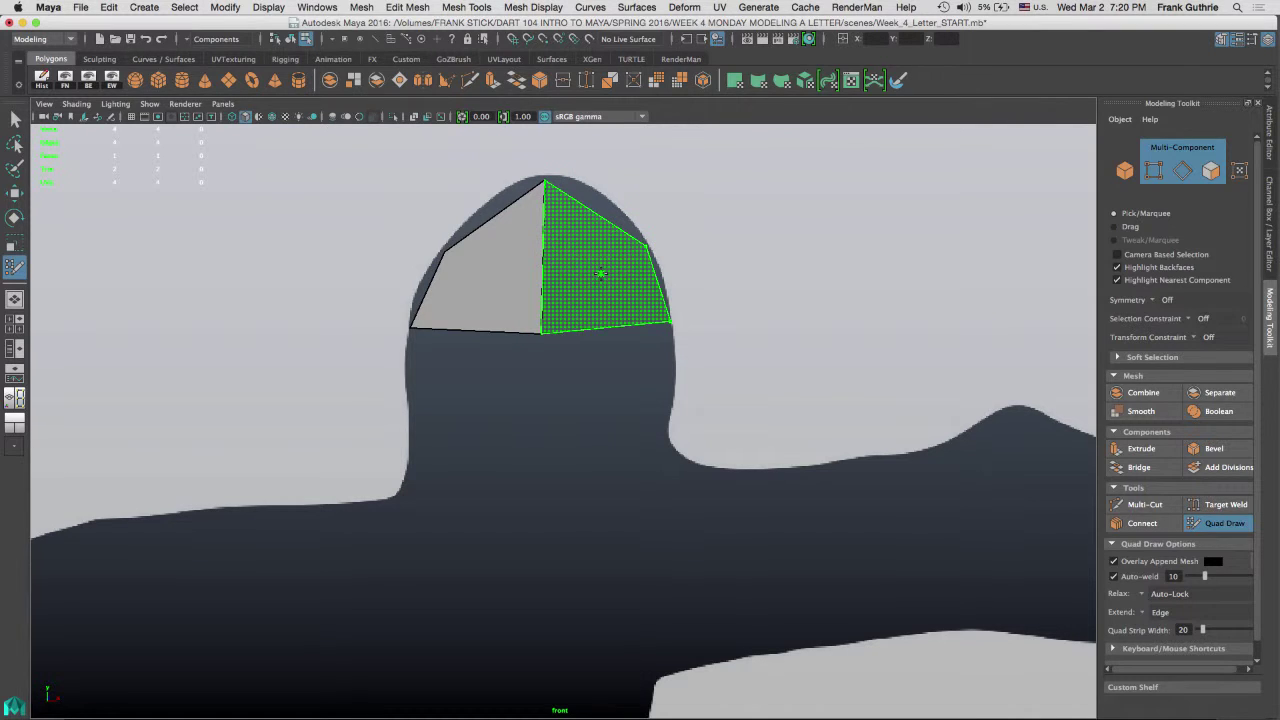
pyautogui.keyDown('shift'); pyautogui.click(600, 273); pyautogui.keyUp('shift')
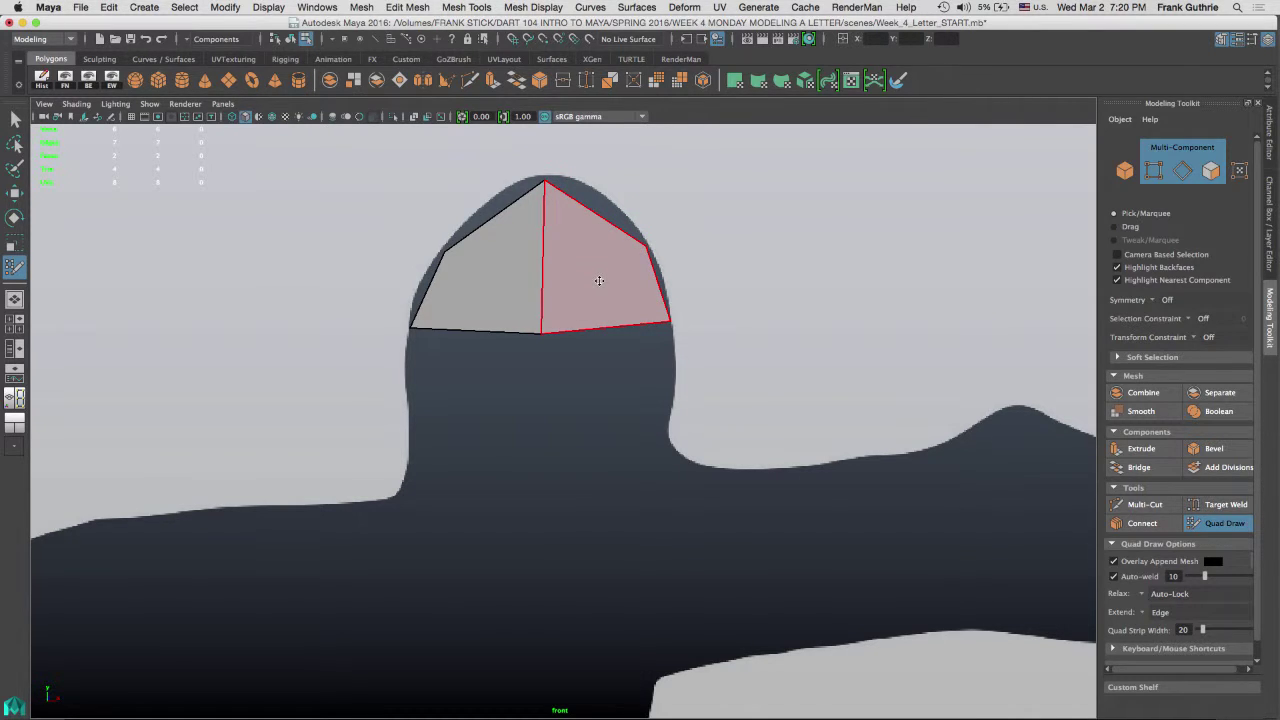
# Move the two quads' vertices onto the tip's curved outline in unsmoothed display and level their lower edges
pyautogui.press('3')
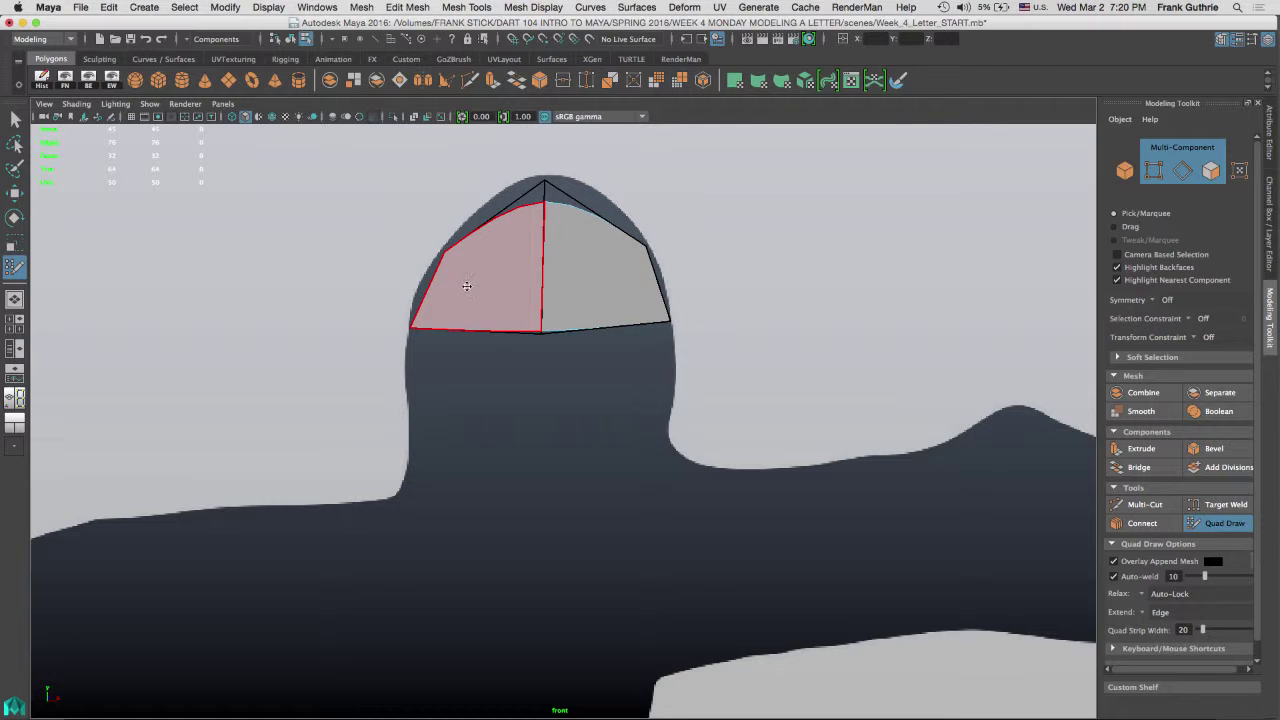
pyautogui.keyDown('alt'); pyautogui.moveTo(526, 252); pyautogui.dragTo(797, 246, button='right'); pyautogui.keyUp('alt')
pyautogui.keyDown('alt'); pyautogui.moveTo(797, 246); pyautogui.dragTo(811, 446, button='middle'); pyautogui.keyUp('alt')
pyautogui.keyDown('alt'); pyautogui.moveTo(580, 342); pyautogui.dragTo(612, 340, button='right'); pyautogui.keyUp('alt')
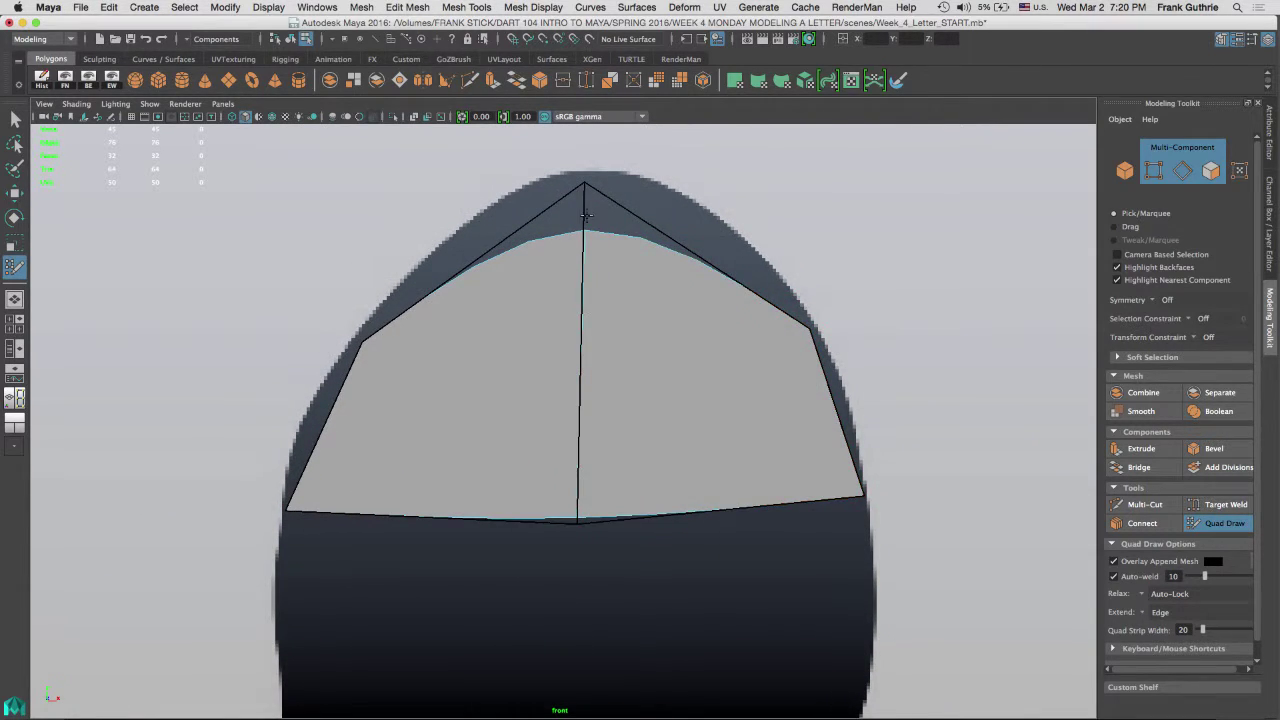
pyautogui.press('1')
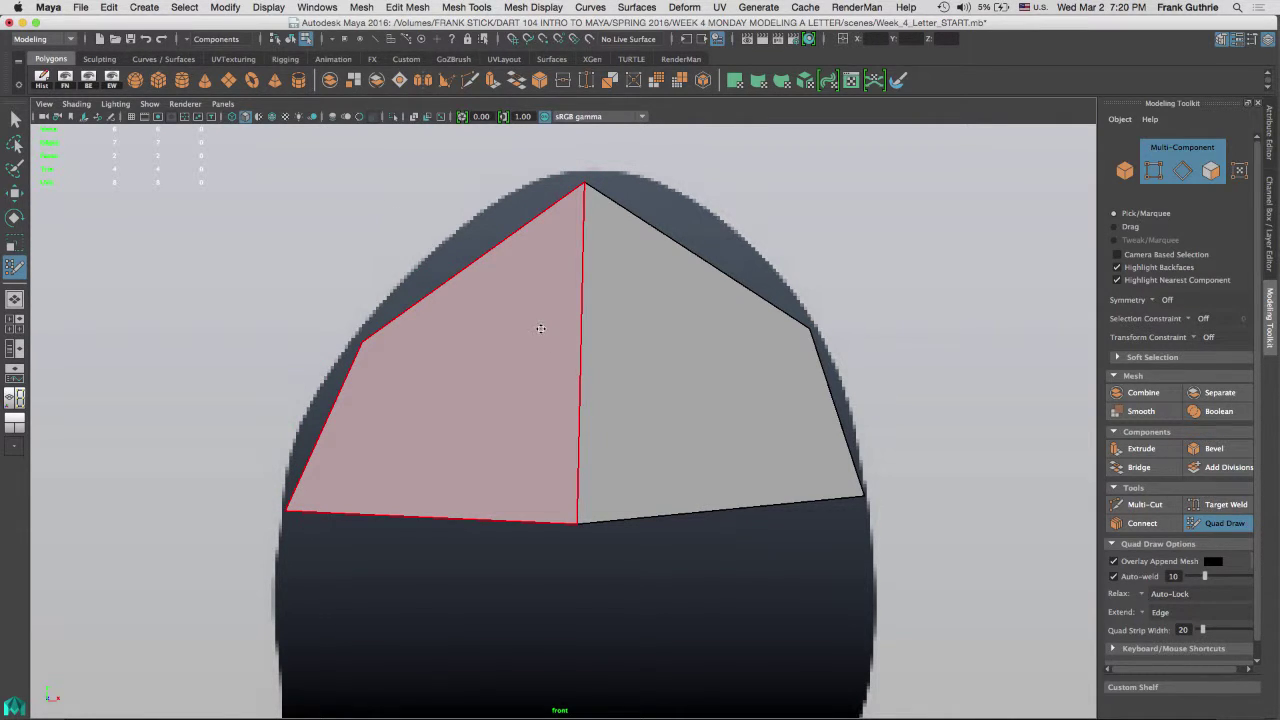
pyautogui.moveTo(584, 185); pyautogui.dragTo(584, 171)
pyautogui.moveTo(362, 341); pyautogui.dragTo(378, 307)
pyautogui.moveTo(287, 511); pyautogui.dragTo(282, 498)
pyautogui.moveTo(578, 524); pyautogui.dragTo(577, 499)
pyautogui.moveTo(808, 327); pyautogui.dragTo(791, 289)
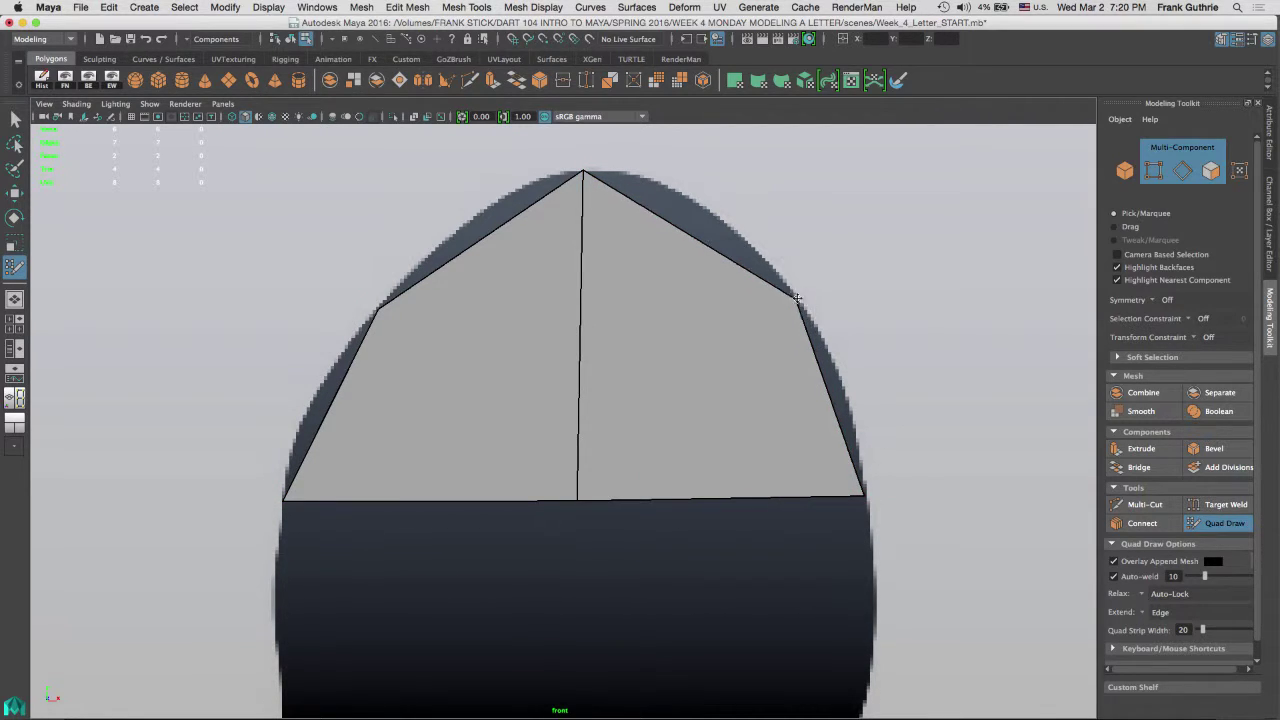
pyautogui.moveTo(866, 495); pyautogui.dragTo(866, 496)
# Turn on the smooth mesh preview and extend both lower edges down the stroke to form a second row of quads
pyautogui.keyDown('alt'); pyautogui.moveTo(766, 392); pyautogui.dragTo(686, 393, button='right'); pyautogui.keyUp('alt')
pyautogui.keyDown('alt'); pyautogui.moveTo(640, 338); pyautogui.dragTo(635, 296, button='middle'); pyautogui.keyUp('alt')
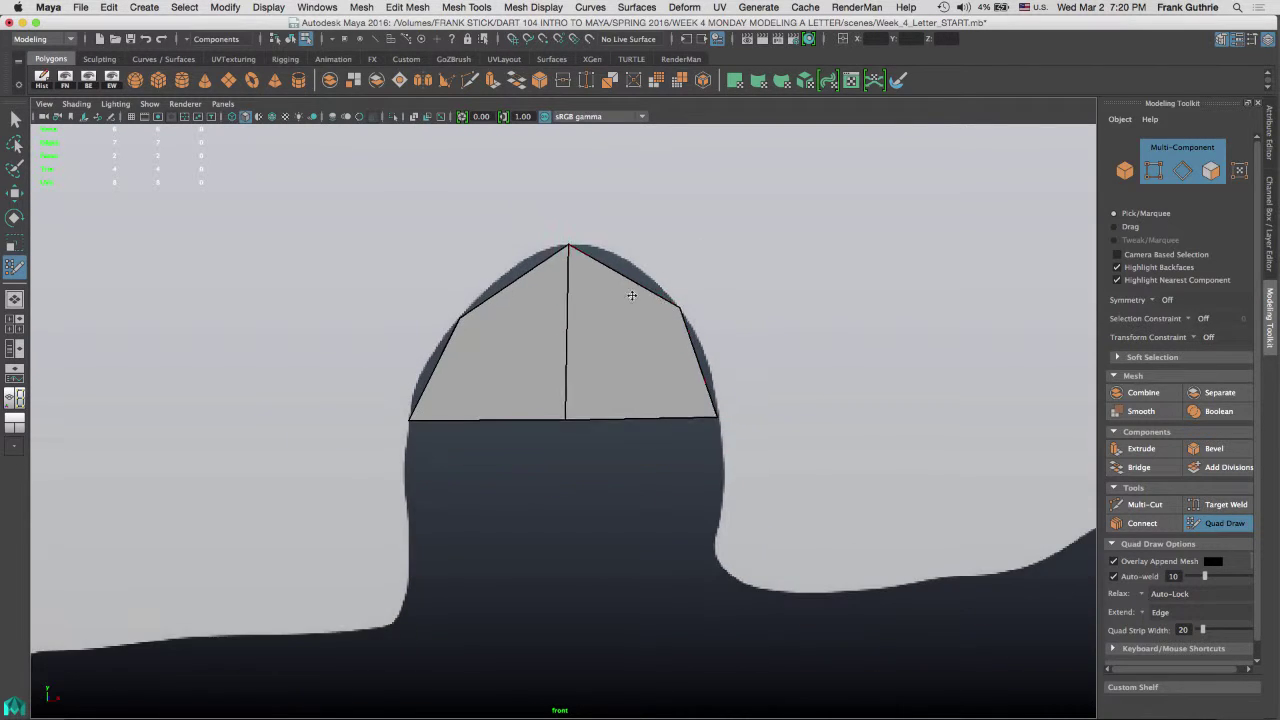
pyautogui.keyDown('alt'); pyautogui.moveTo(636, 298); pyautogui.dragTo(760, 320, button='right'); pyautogui.keyUp('alt')
pyautogui.keyDown('alt'); pyautogui.moveTo(700, 266); pyautogui.dragTo(777, 300, button='middle'); pyautogui.keyUp('alt')
pyautogui.press('3')
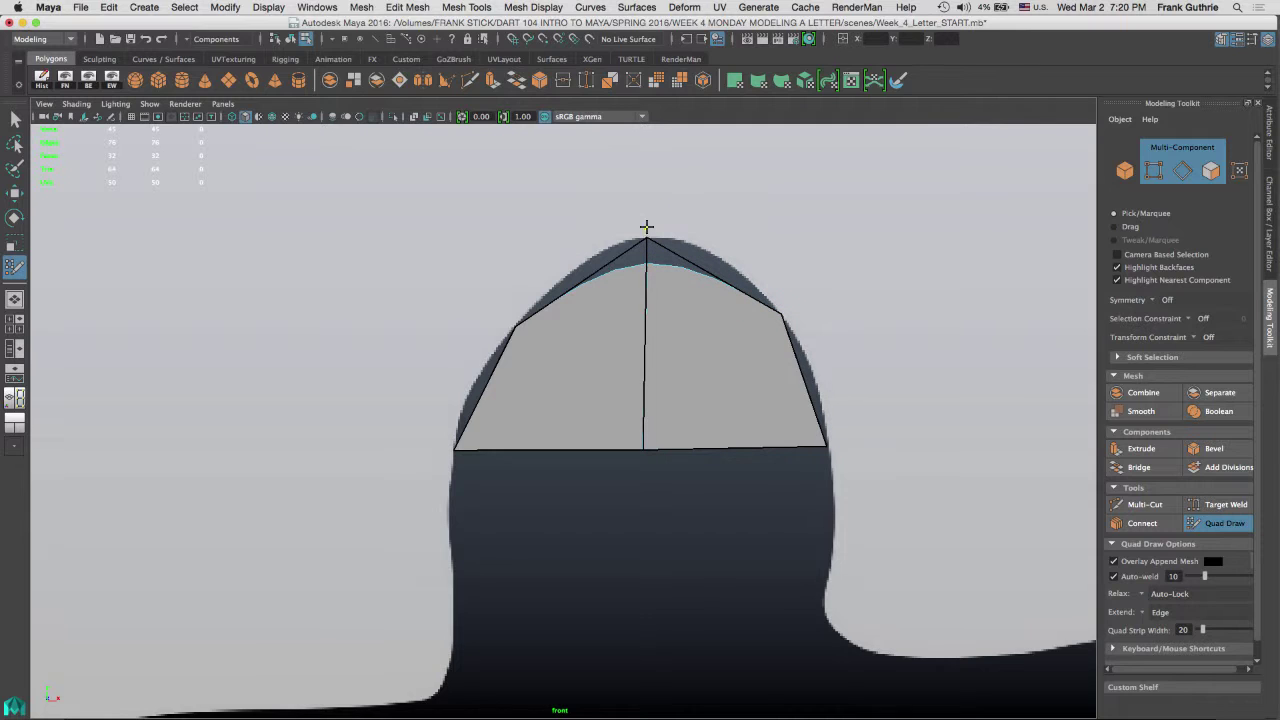
pyautogui.keyDown('alt'); pyautogui.moveTo(594, 238); pyautogui.dragTo(940, 282, button='right'); pyautogui.keyUp('alt')
pyautogui.keyDown('alt'); pyautogui.moveTo(744, 236); pyautogui.dragTo(667, 302, button='middle'); pyautogui.keyUp('alt')
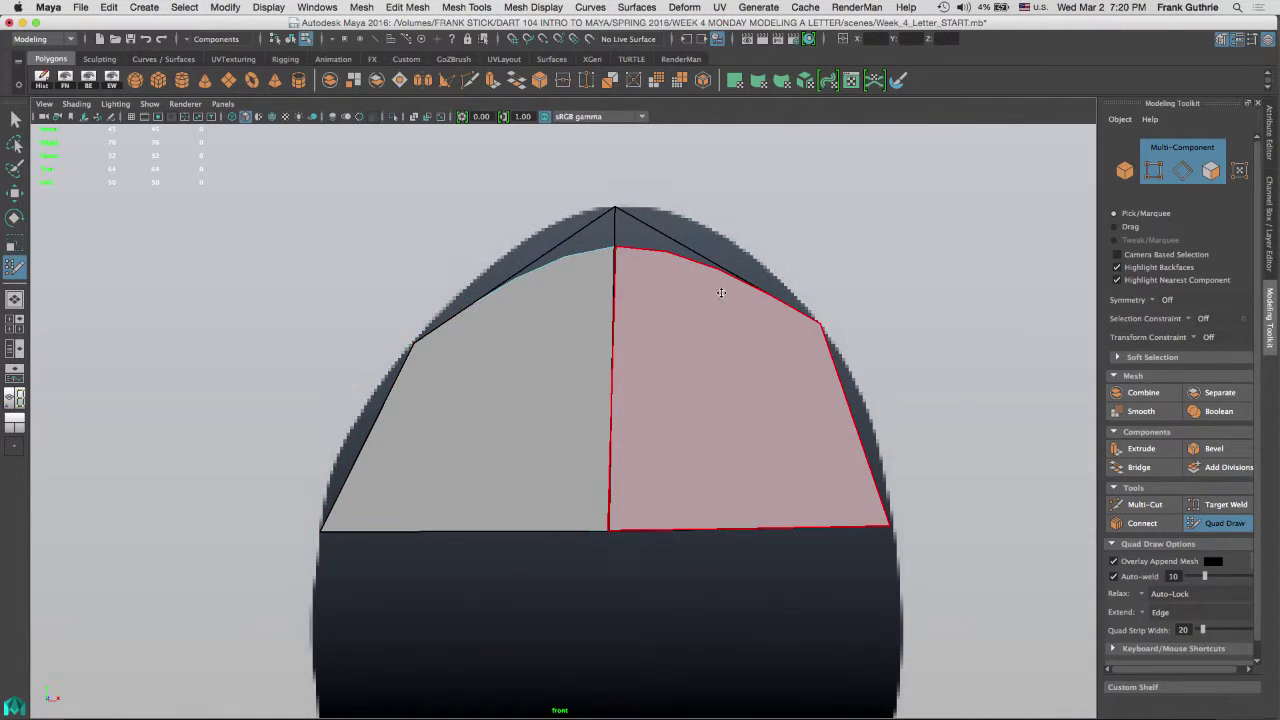
pyautogui.keyDown('alt'); pyautogui.moveTo(689, 314); pyautogui.dragTo(642, 279, button='right'); pyautogui.keyUp('alt')
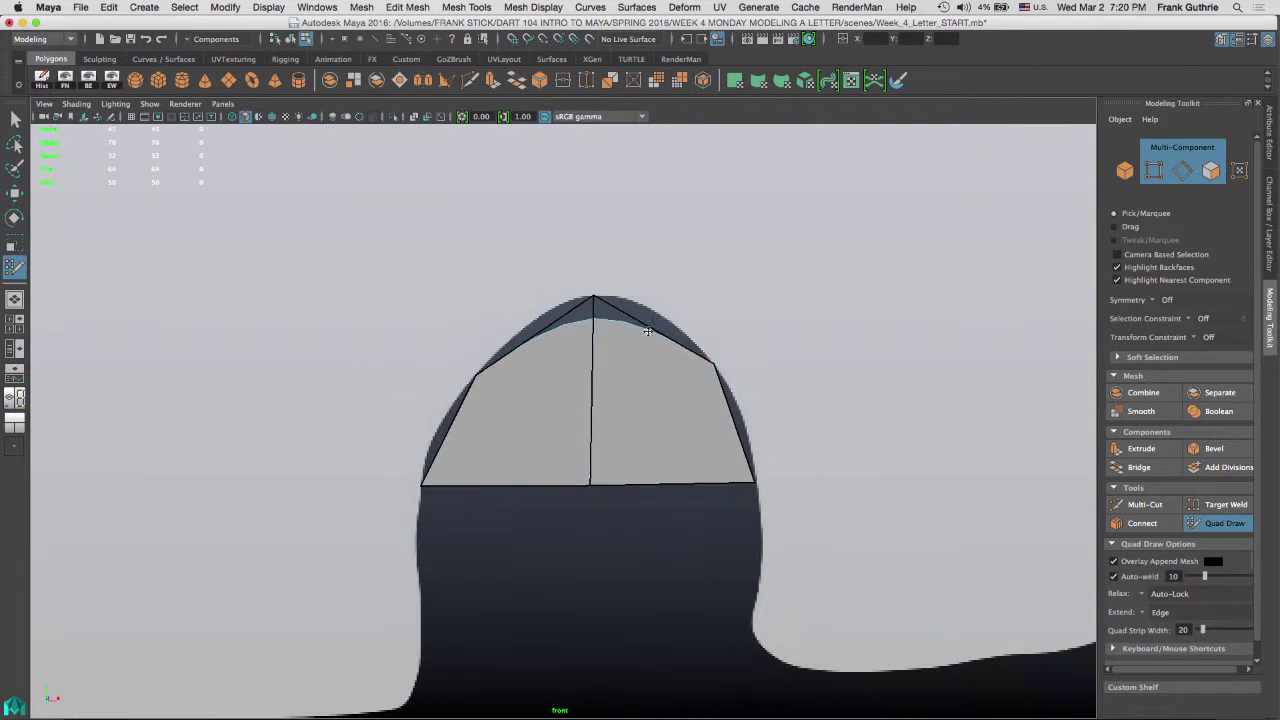
pyautogui.keyDown('alt'); pyautogui.moveTo(648, 331); pyautogui.dragTo(628, 229, button='middle'); pyautogui.keyUp('alt')
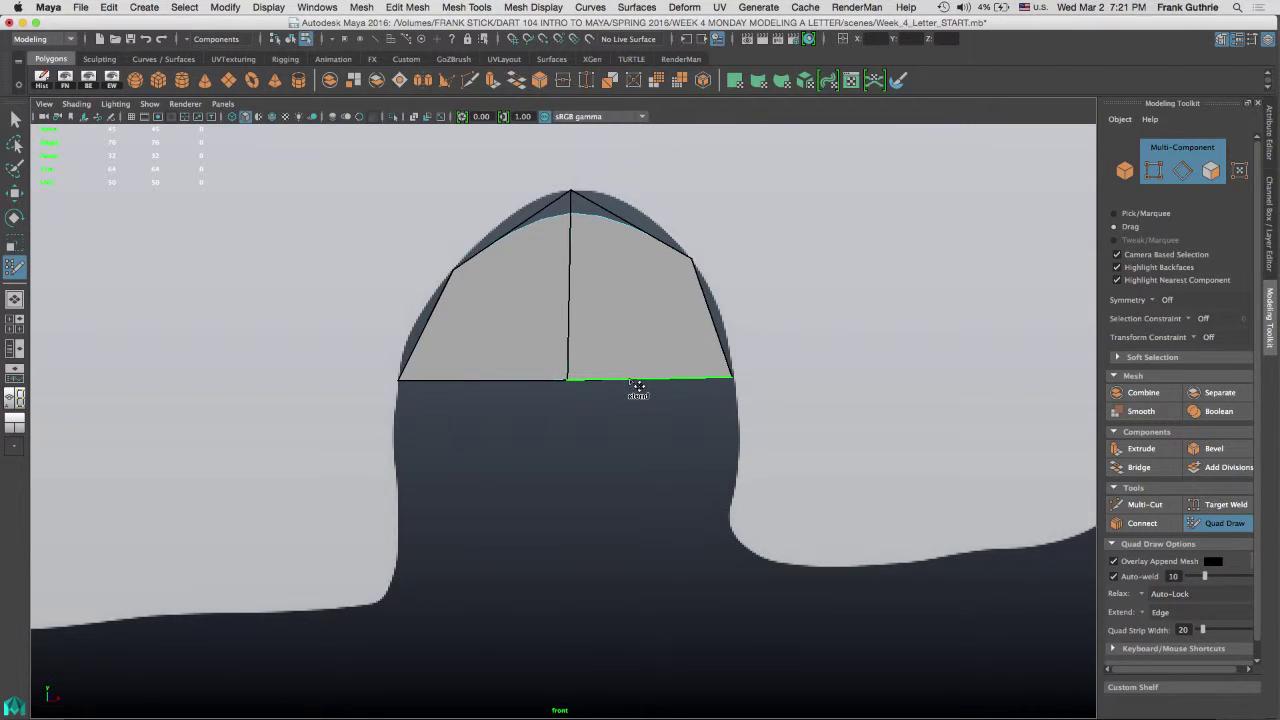
pyautogui.moveTo(641, 387); pyautogui.dragTo(649, 486)
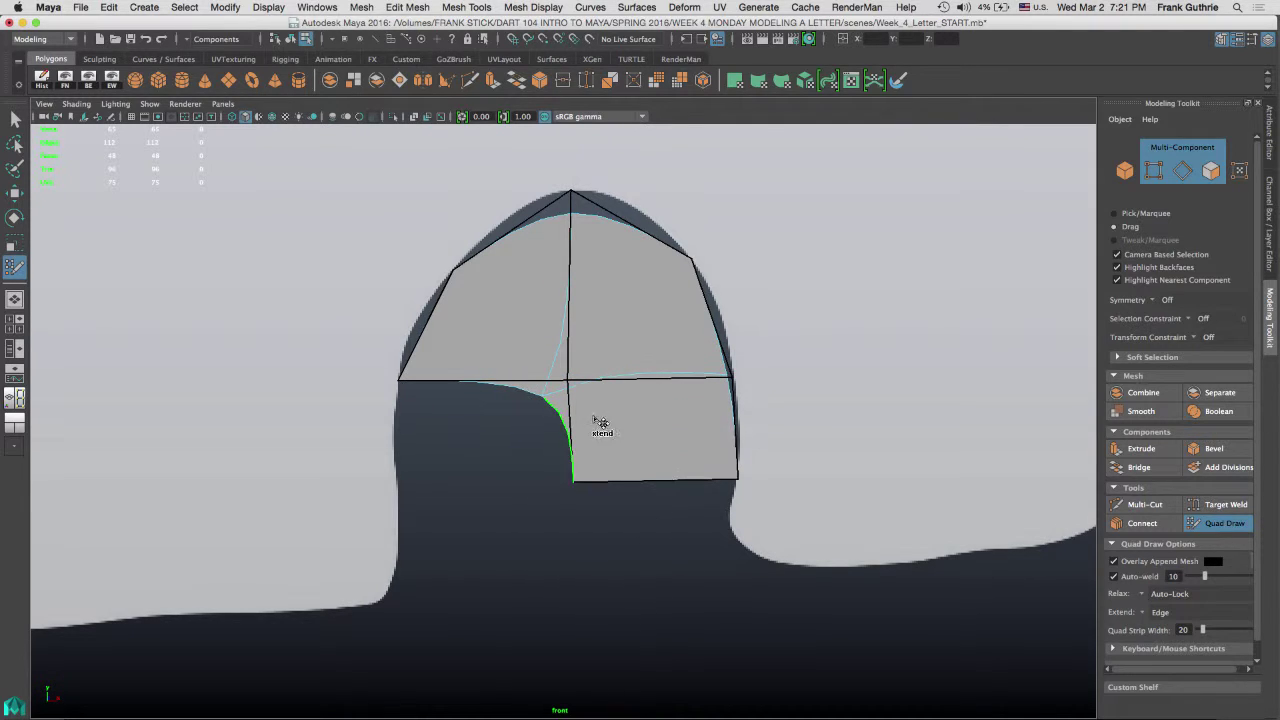
pyautogui.moveTo(495, 388)
pyautogui.keyDown('shift'); pyautogui.mouseDown()
pyautogui.moveTo(483, 490)
pyautogui.moveTo(494, 491)
pyautogui.moveTo(487, 483)
pyautogui.mouseUp(); pyautogui.keyUp('shift')
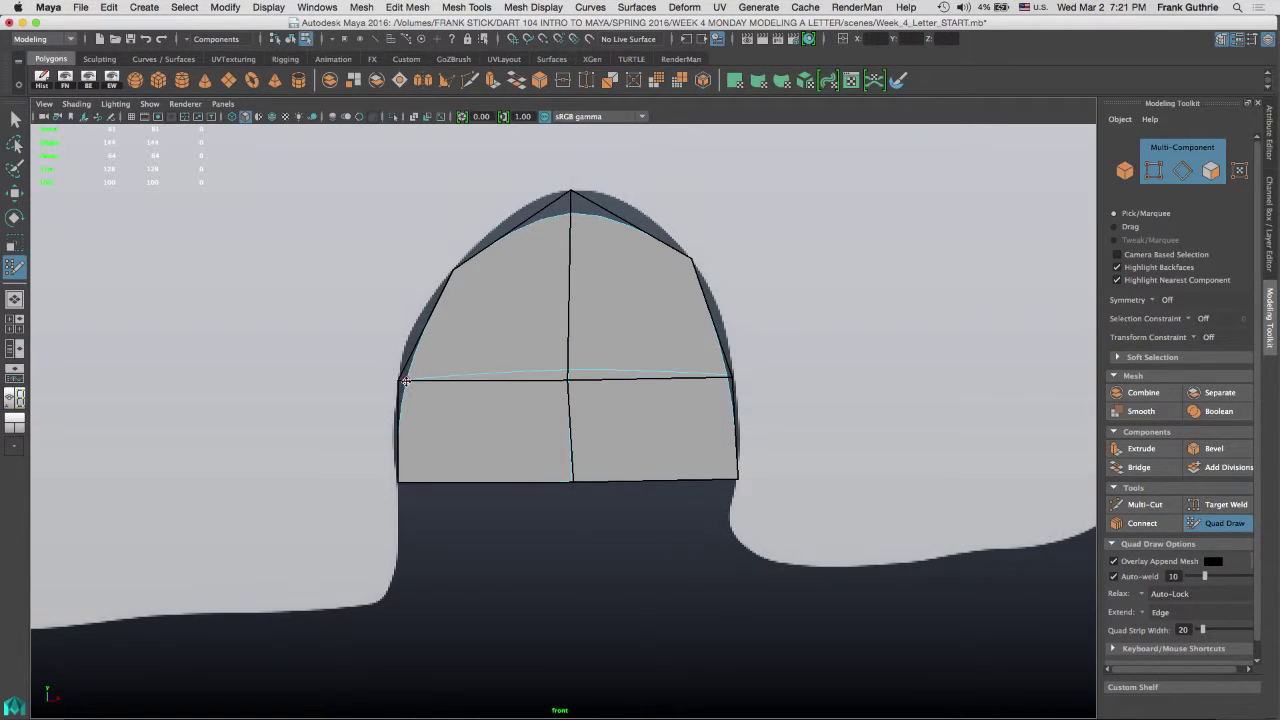
# Adjust the peak, shoulder and middle-row vertices outward and upward so the smoothed mesh follows the rounded tip's outline
pyautogui.moveTo(406, 378); pyautogui.dragTo(394, 355)
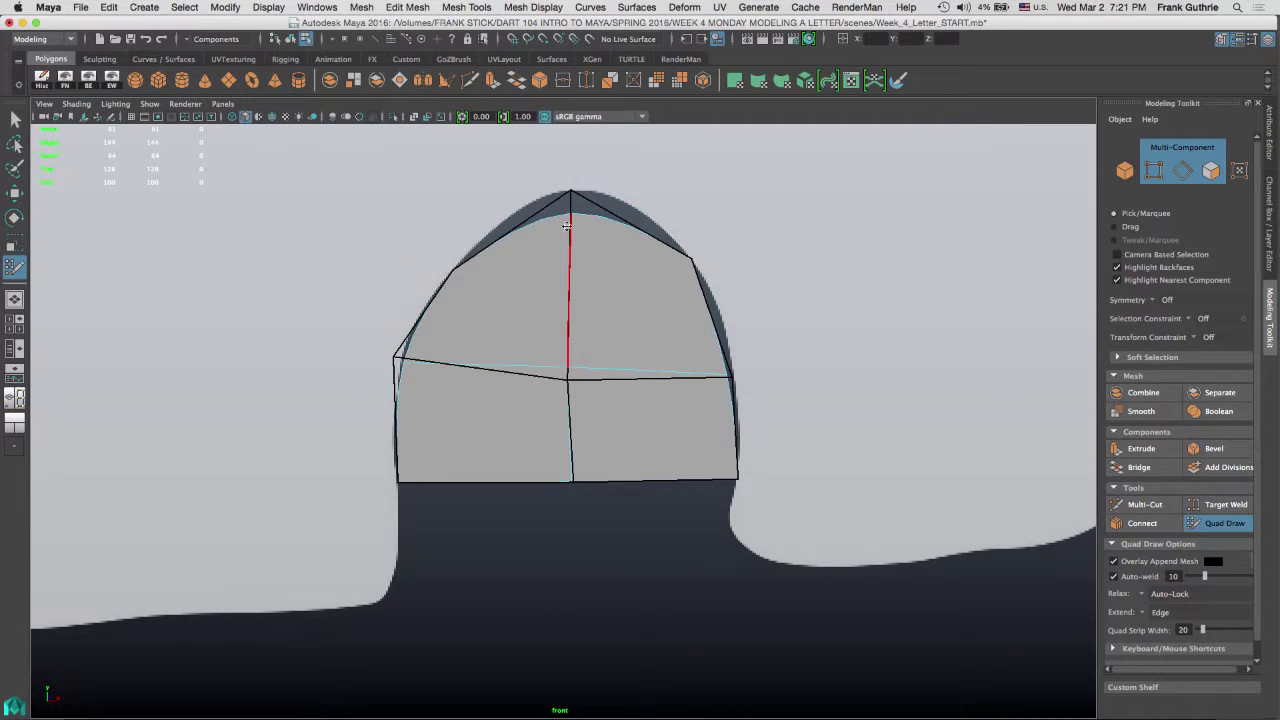
pyautogui.moveTo(571, 214); pyautogui.dragTo(572, 183)
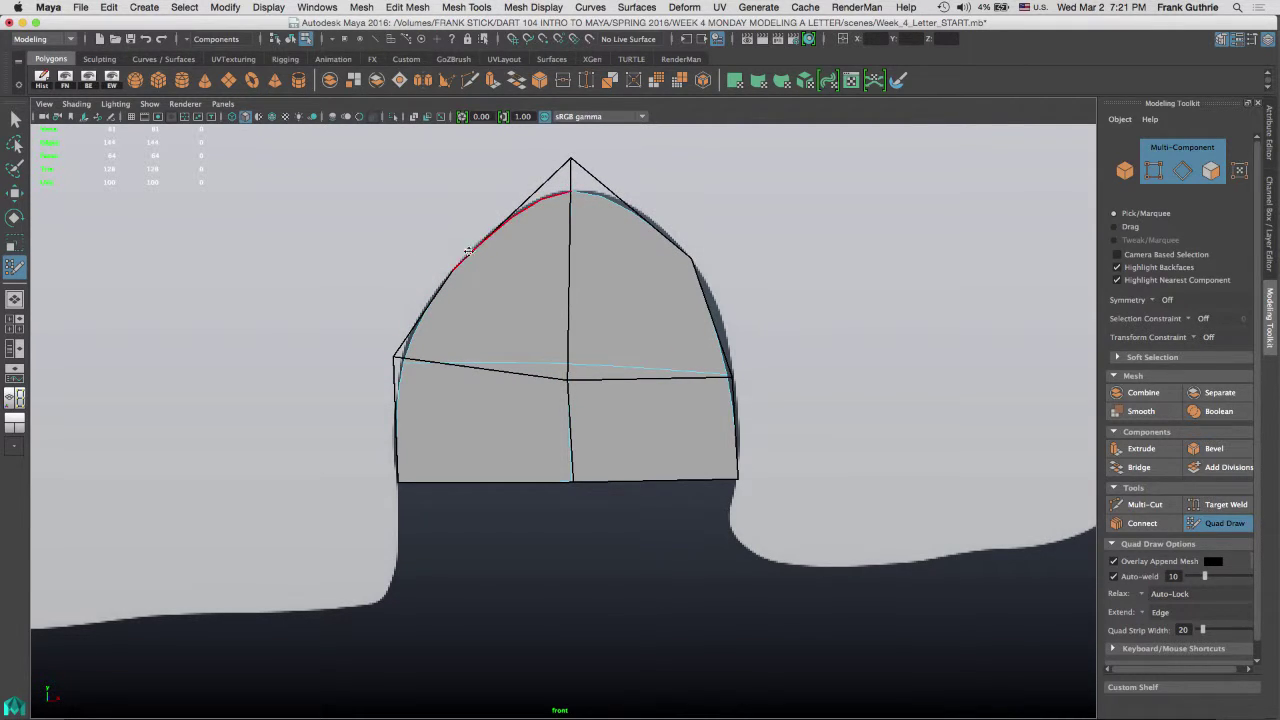
pyautogui.moveTo(403, 363); pyautogui.dragTo(402, 357)
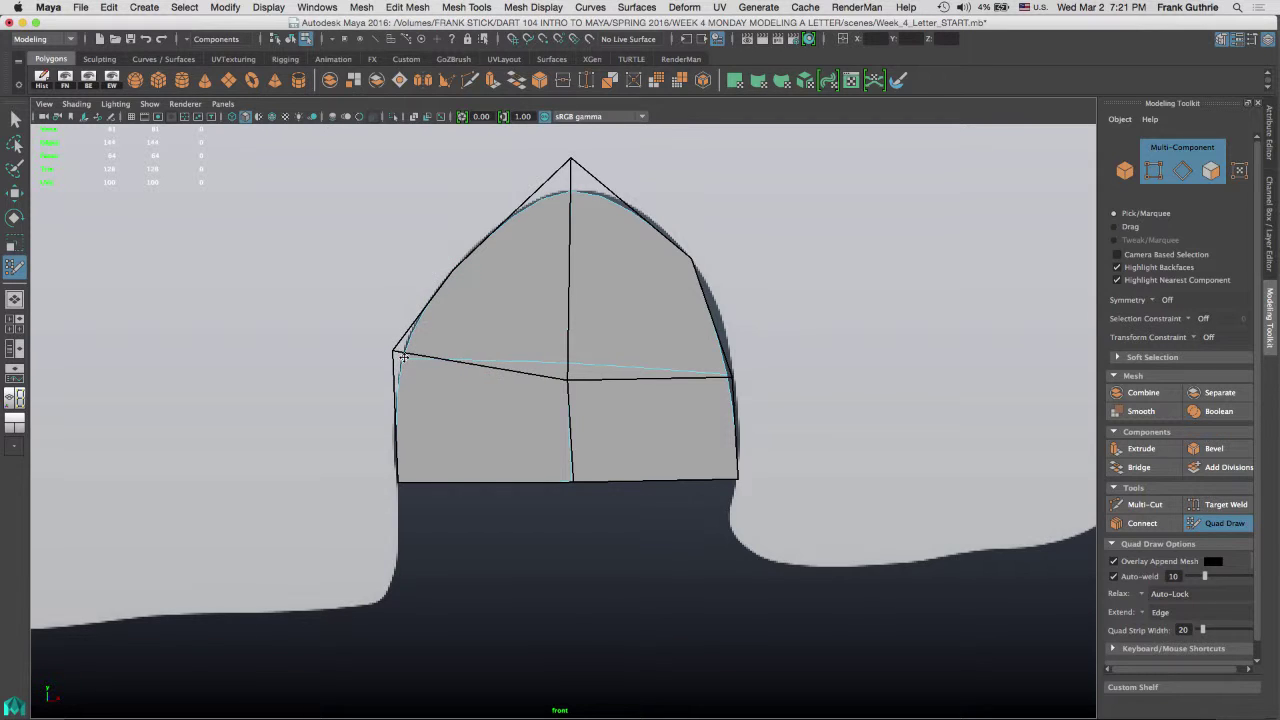
pyautogui.moveTo(727, 375); pyautogui.dragTo(734, 345)
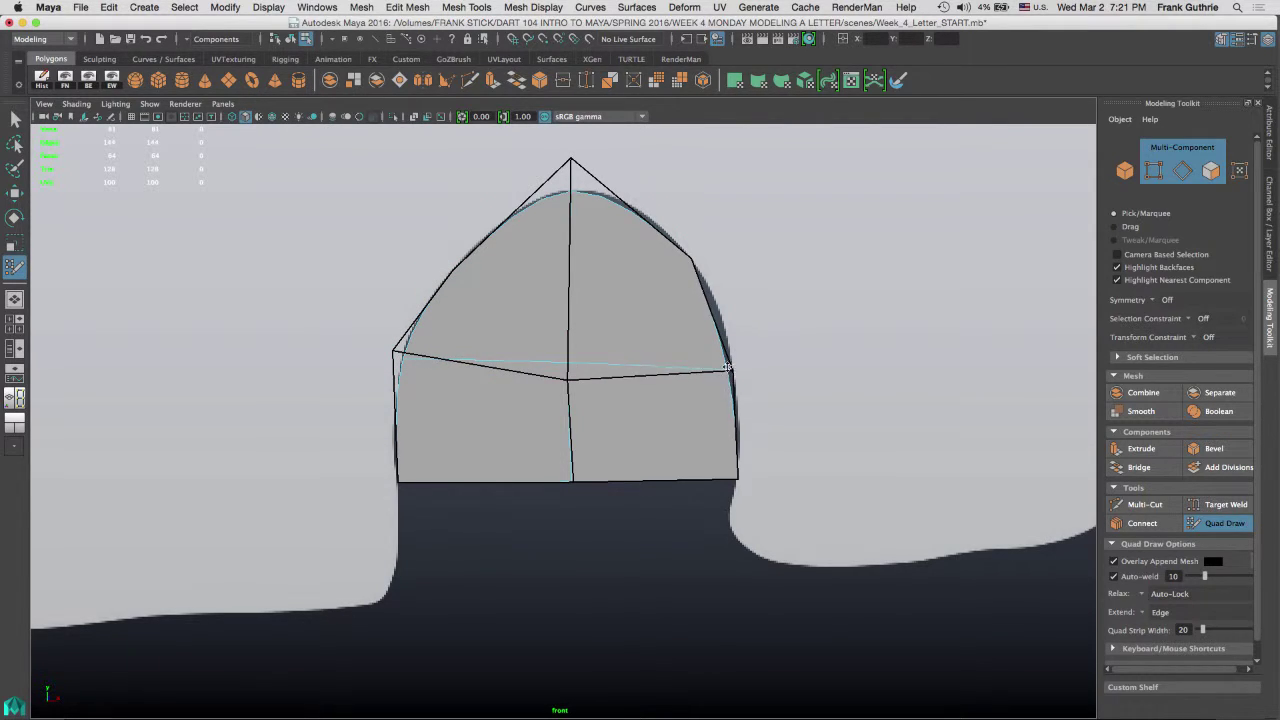
pyautogui.moveTo(567, 376); pyautogui.dragTo(567, 340)
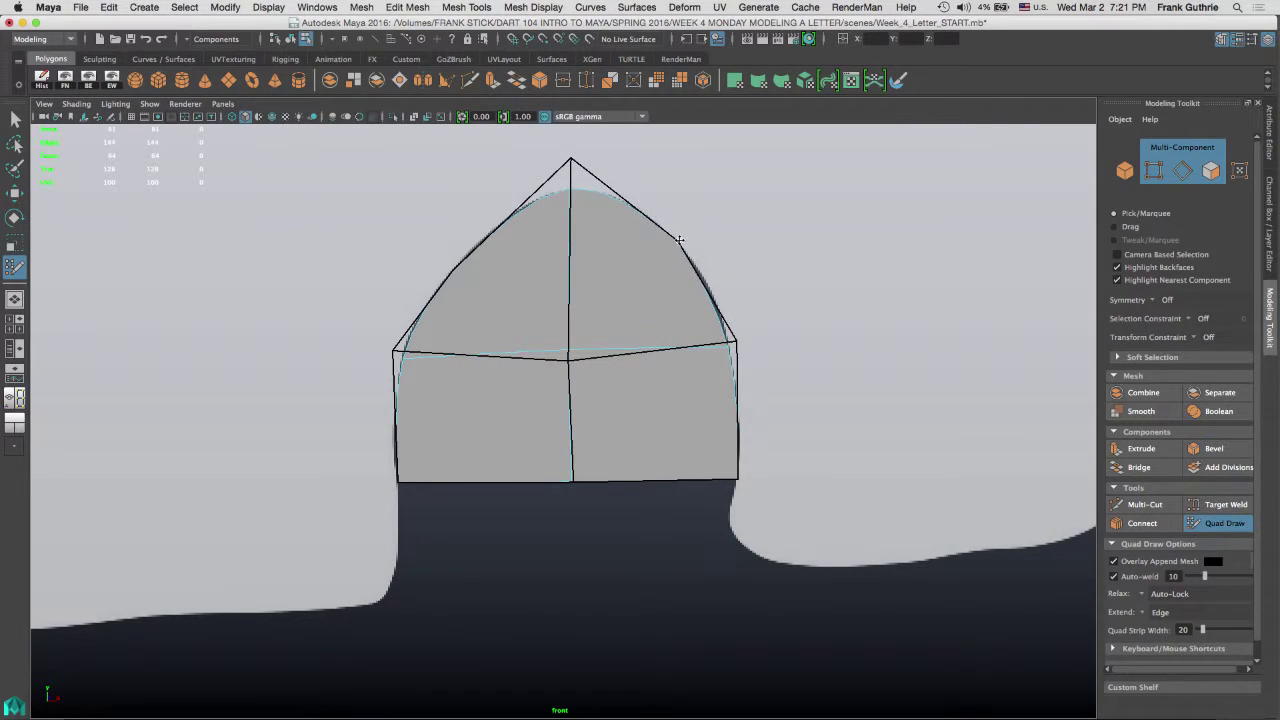
pyautogui.moveTo(729, 345); pyautogui.dragTo(731, 320)
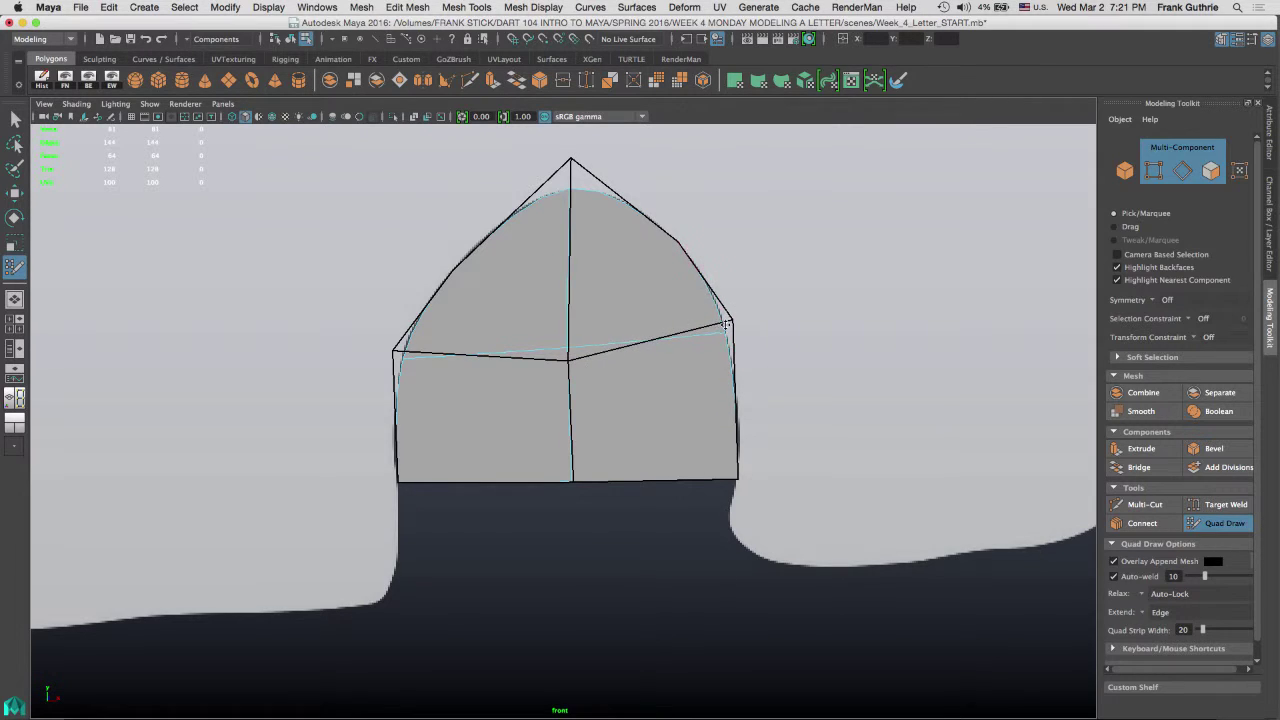
pyautogui.moveTo(398, 355); pyautogui.dragTo(392, 340)
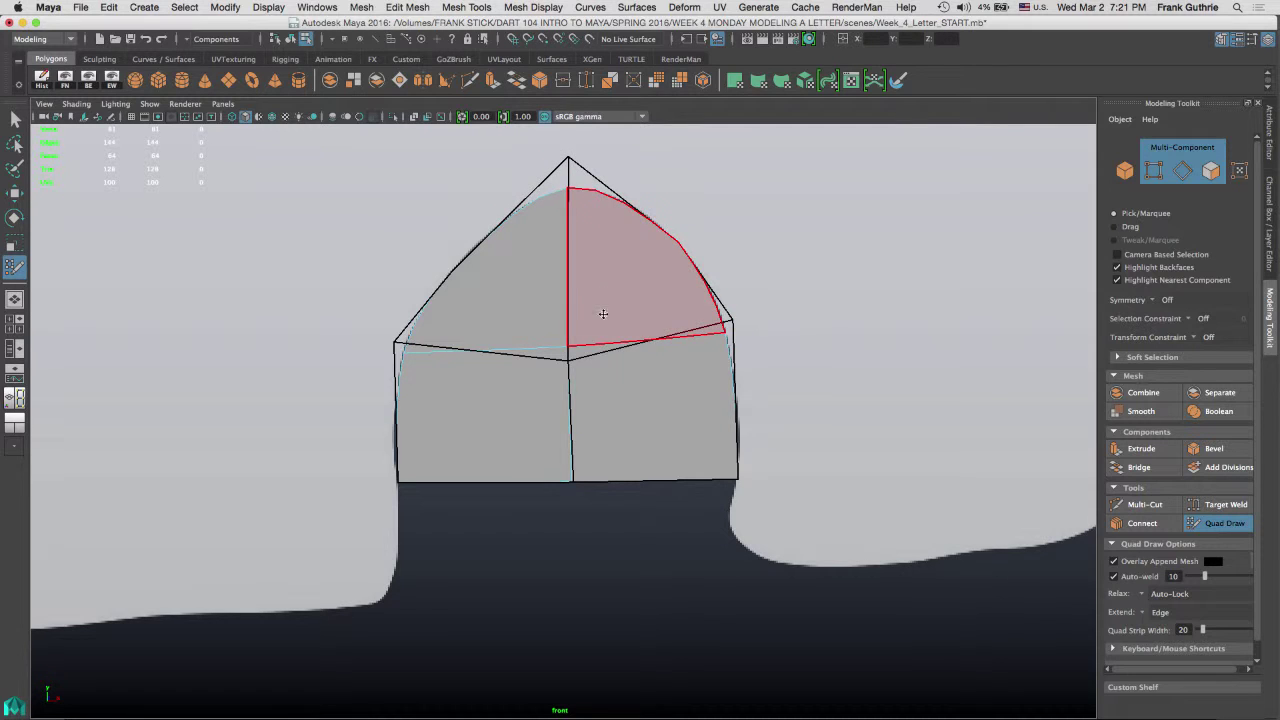
# Raise the three vertices along the mesh's lowest edge, with the right one highest, keeping them within the stroke's sides
pyautogui.keyDown('alt'); pyautogui.moveTo(610, 381); pyautogui.dragTo(625, 234, button='middle'); pyautogui.keyUp('alt')
pyautogui.moveTo(588, 334); pyautogui.dragTo(589, 325)
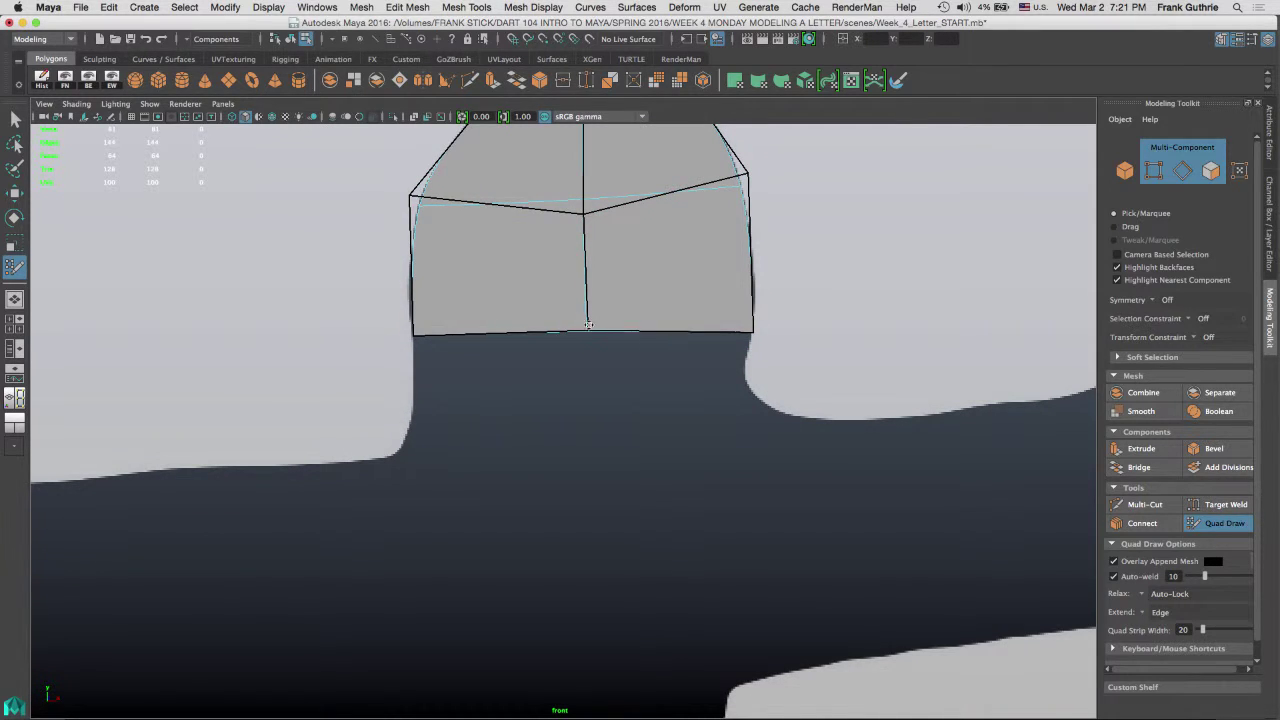
pyautogui.moveTo(755, 331); pyautogui.dragTo(753, 309)
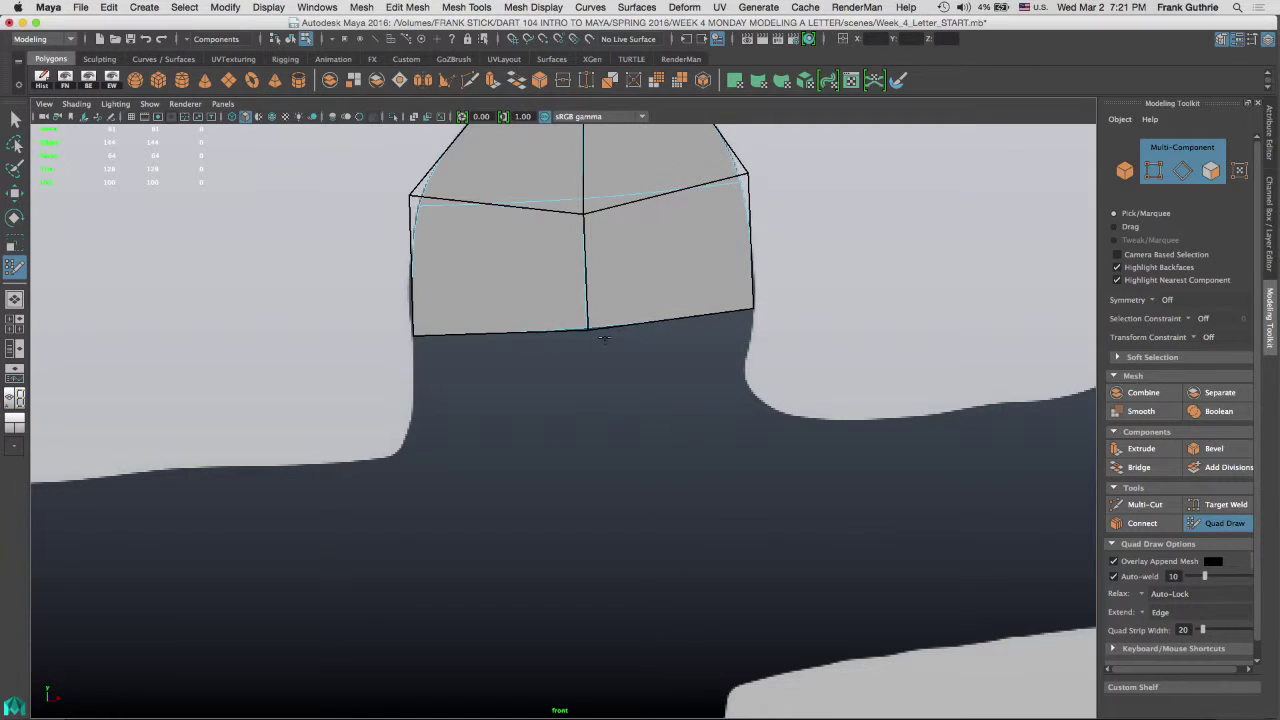
pyautogui.moveTo(588, 328); pyautogui.dragTo(586, 318)
pyautogui.moveTo(413, 334); pyautogui.dragTo(413, 326)
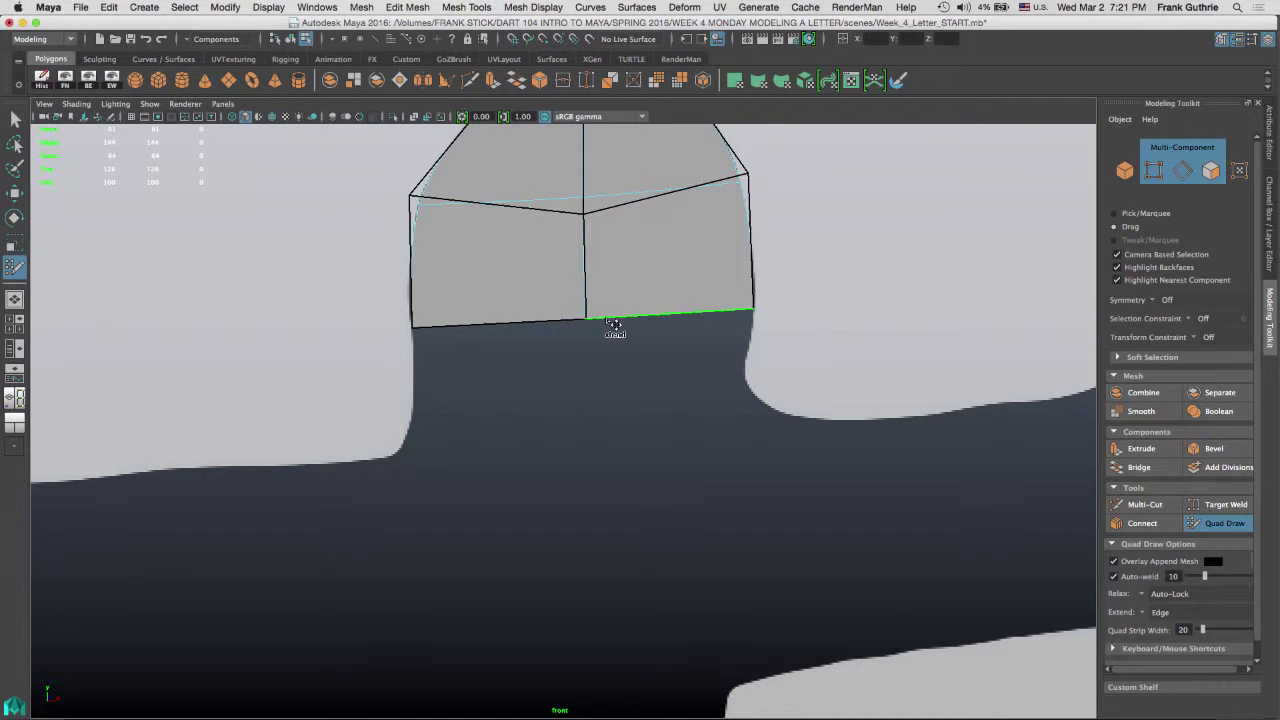
# Extend the lower edges into two more rows of quads reaching the horizontal stroke, and fit the lower right corner to the outline
pyautogui.moveTo(568, 328); pyautogui.dragTo(570, 408)
pyautogui.moveTo(690, 318)
pyautogui.mouseDown()
pyautogui.moveTo(705, 388)
pyautogui.moveTo(680, 395)
pyautogui.mouseUp()
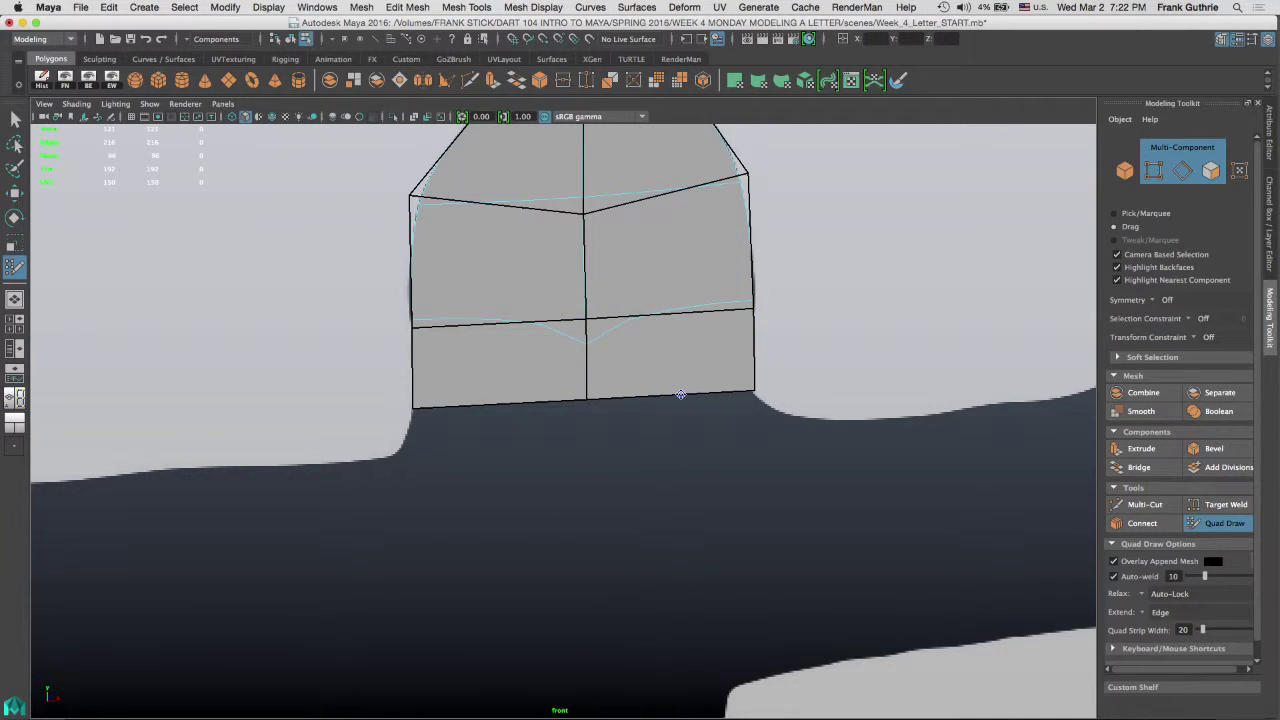
pyautogui.moveTo(543, 417); pyautogui.dragTo(533, 462)
pyautogui.moveTo(663, 409)
pyautogui.mouseDown()
pyautogui.moveTo(674, 458)
pyautogui.moveTo(646, 457)
pyautogui.mouseUp()
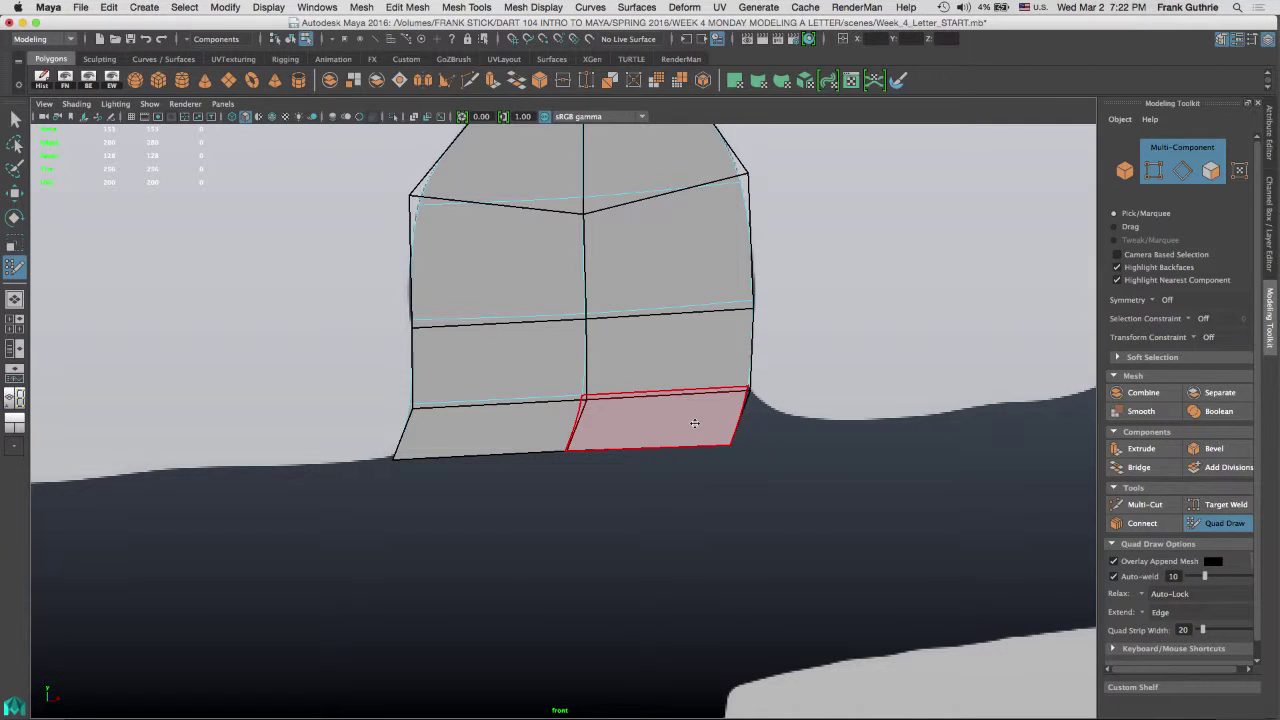
pyautogui.moveTo(729, 445)
pyautogui.mouseDown()
pyautogui.moveTo(770, 408)
pyautogui.moveTo(745, 388)
pyautogui.mouseUp()
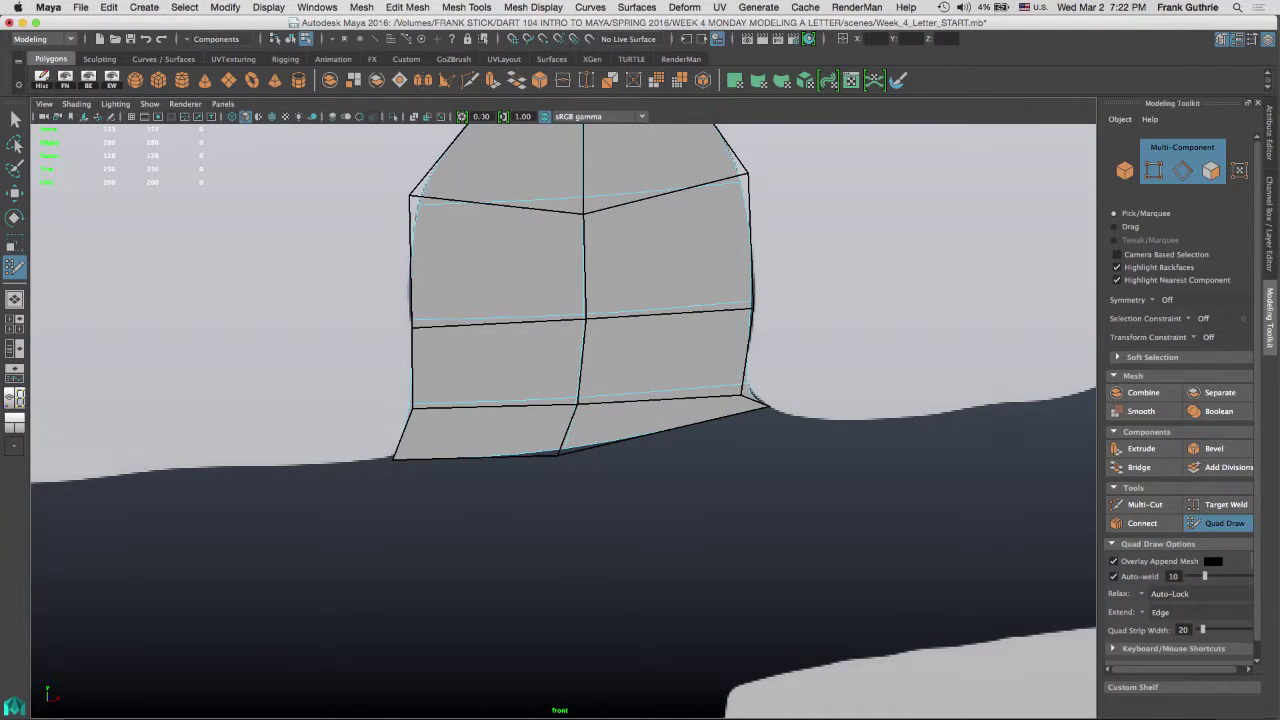
# Turn on X-ray shading and adjust the vertices of the lowest row of quads so the smoothed mesh follows the flares at the stroke junction
pyautogui.click(414, 117)
pyautogui.keyDown('alt'); pyautogui.moveTo(830, 355); pyautogui.dragTo(1032, 379, button='right'); pyautogui.keyUp('alt')
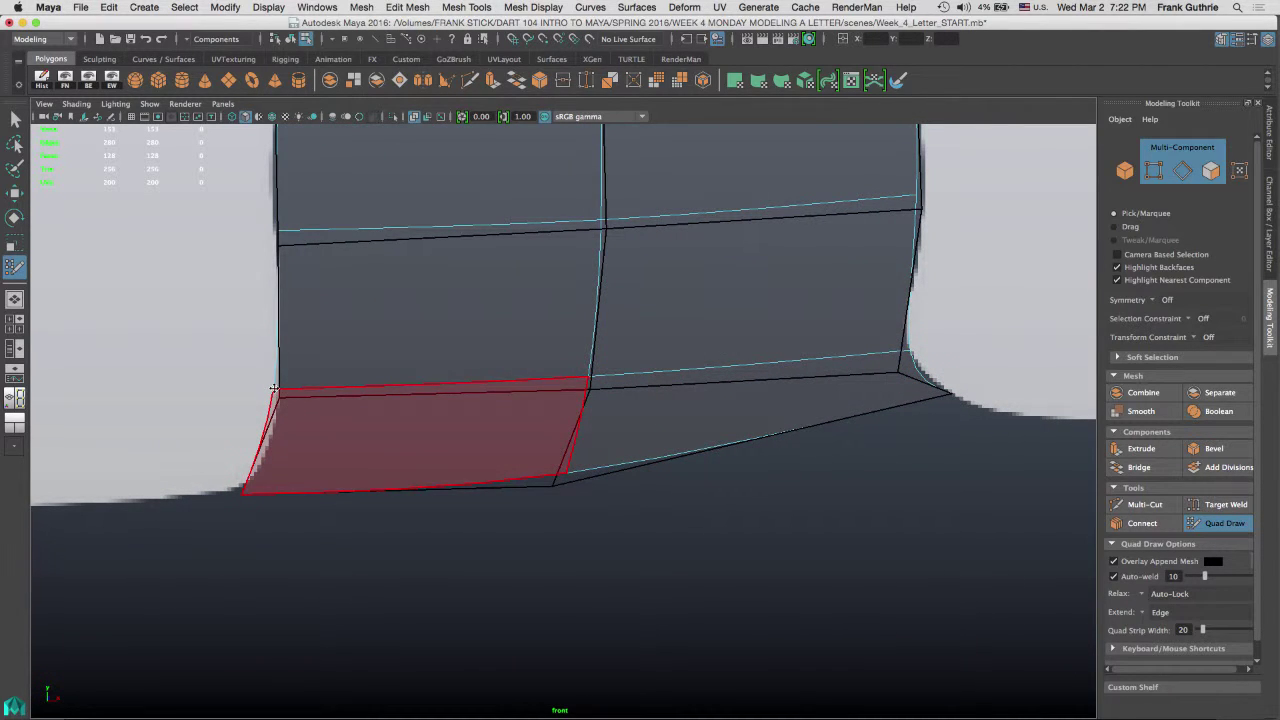
pyautogui.moveTo(275, 389); pyautogui.dragTo(284, 396)
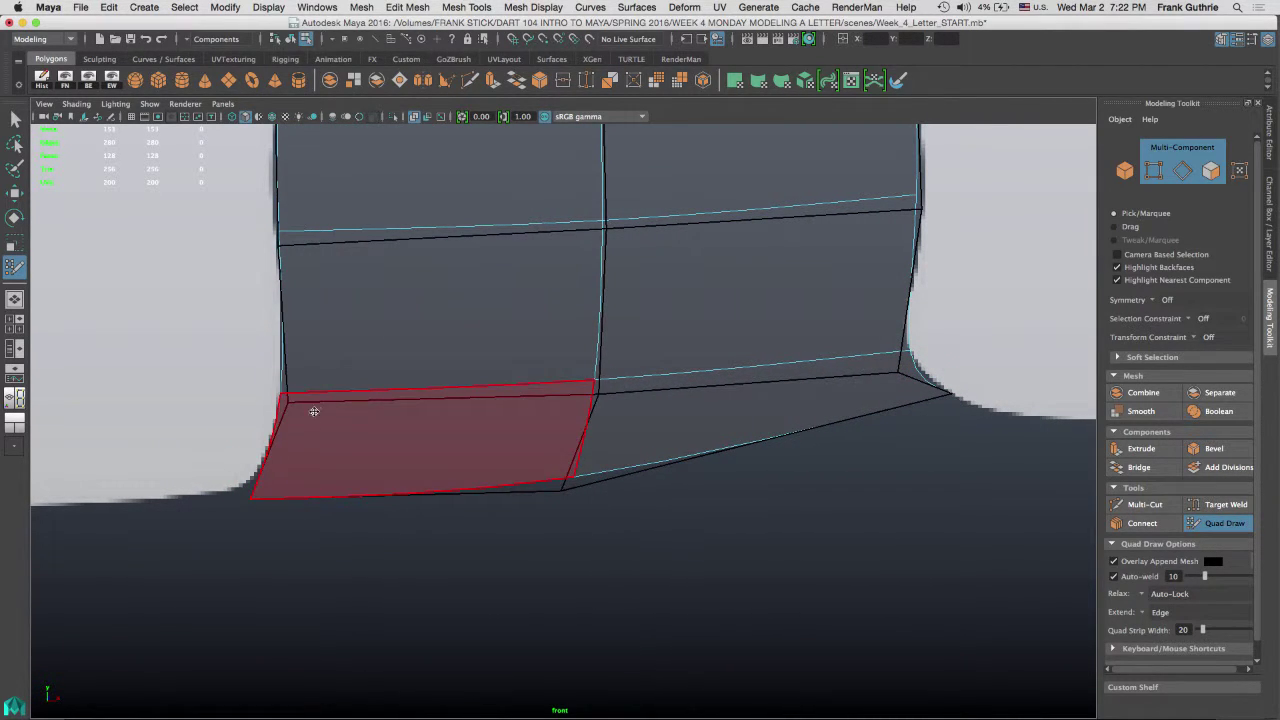
pyautogui.moveTo(251, 498); pyautogui.dragTo(262, 459)
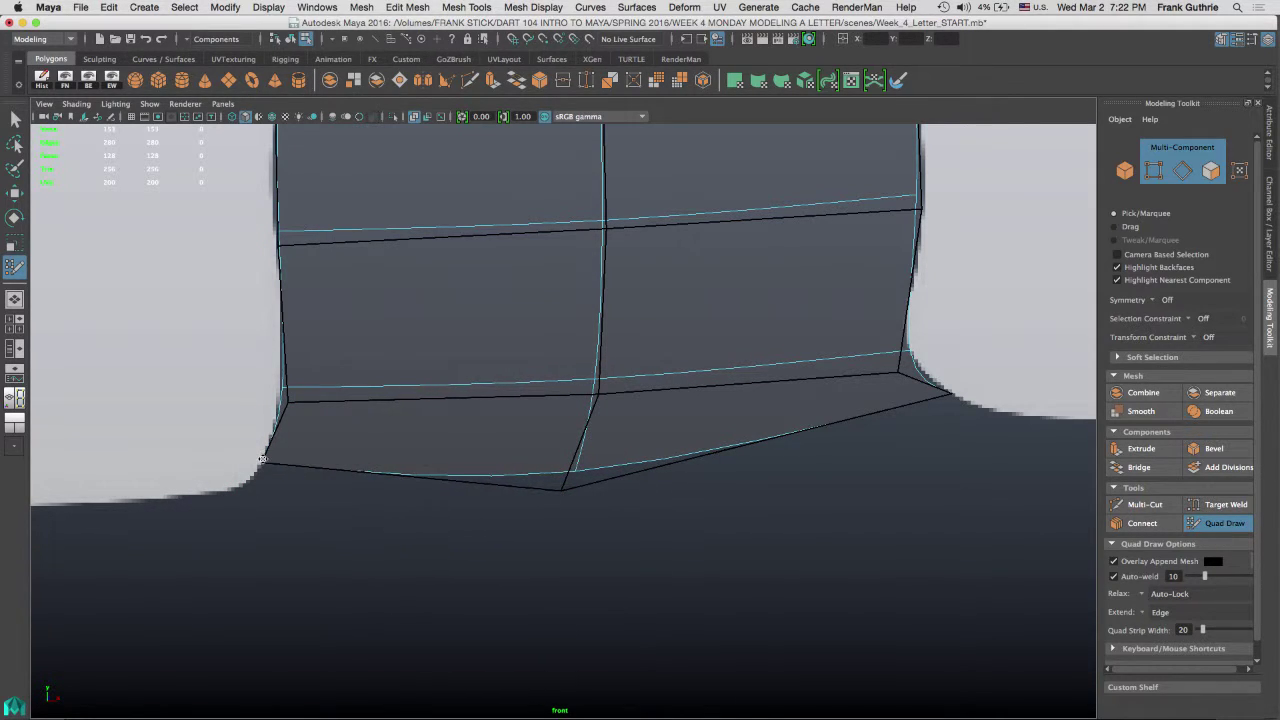
pyautogui.moveTo(574, 471); pyautogui.dragTo(571, 477)
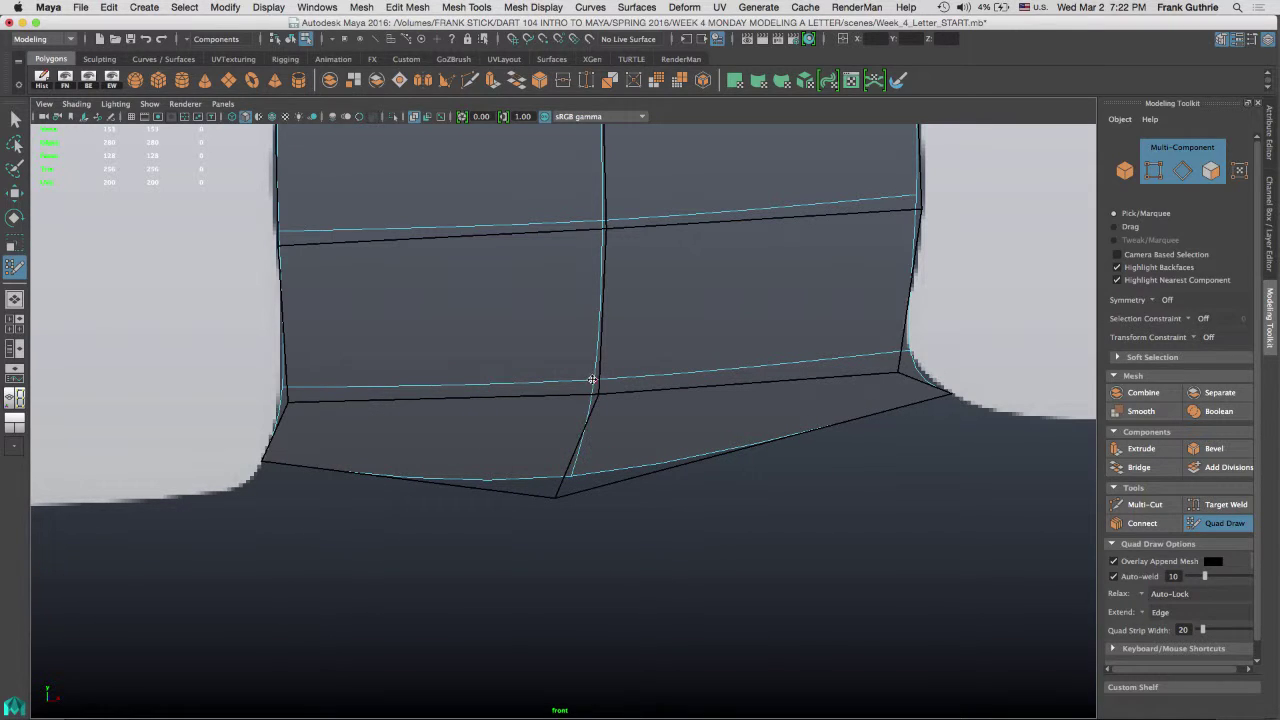
pyautogui.moveTo(592, 389); pyautogui.dragTo(589, 389)
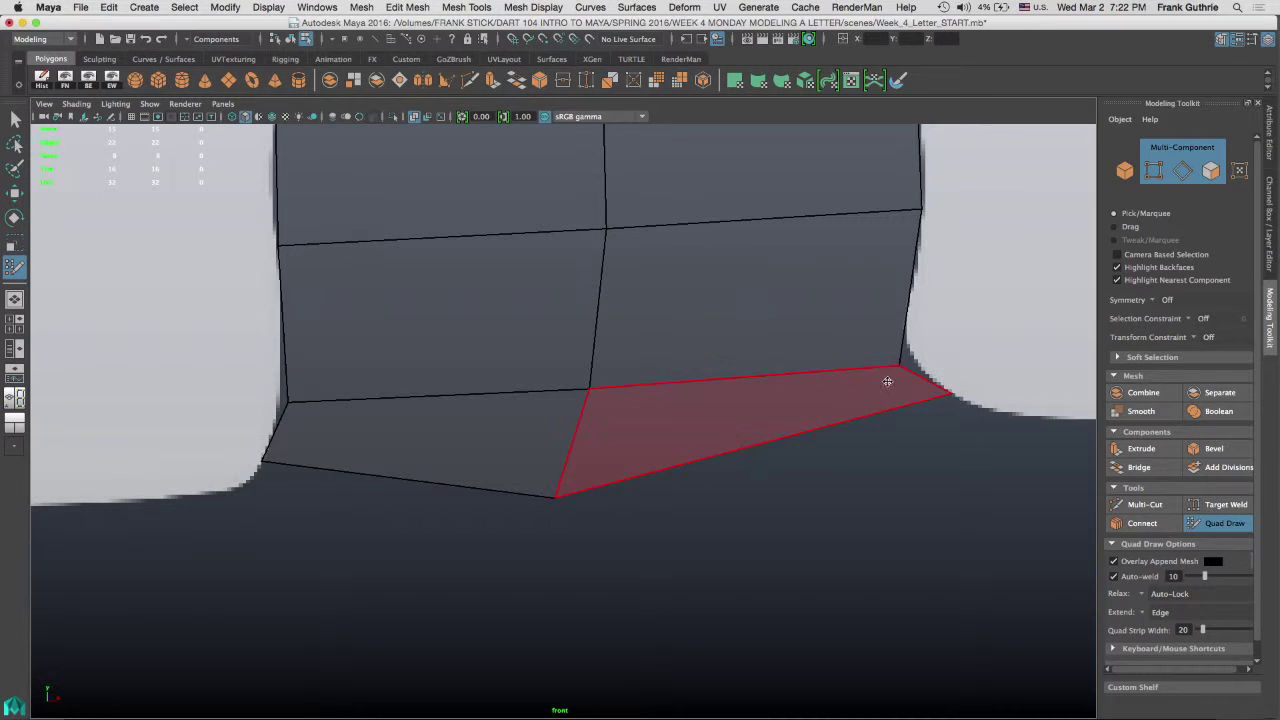
pyautogui.press('2')
pyautogui.moveTo(909, 348); pyautogui.dragTo(904, 344)
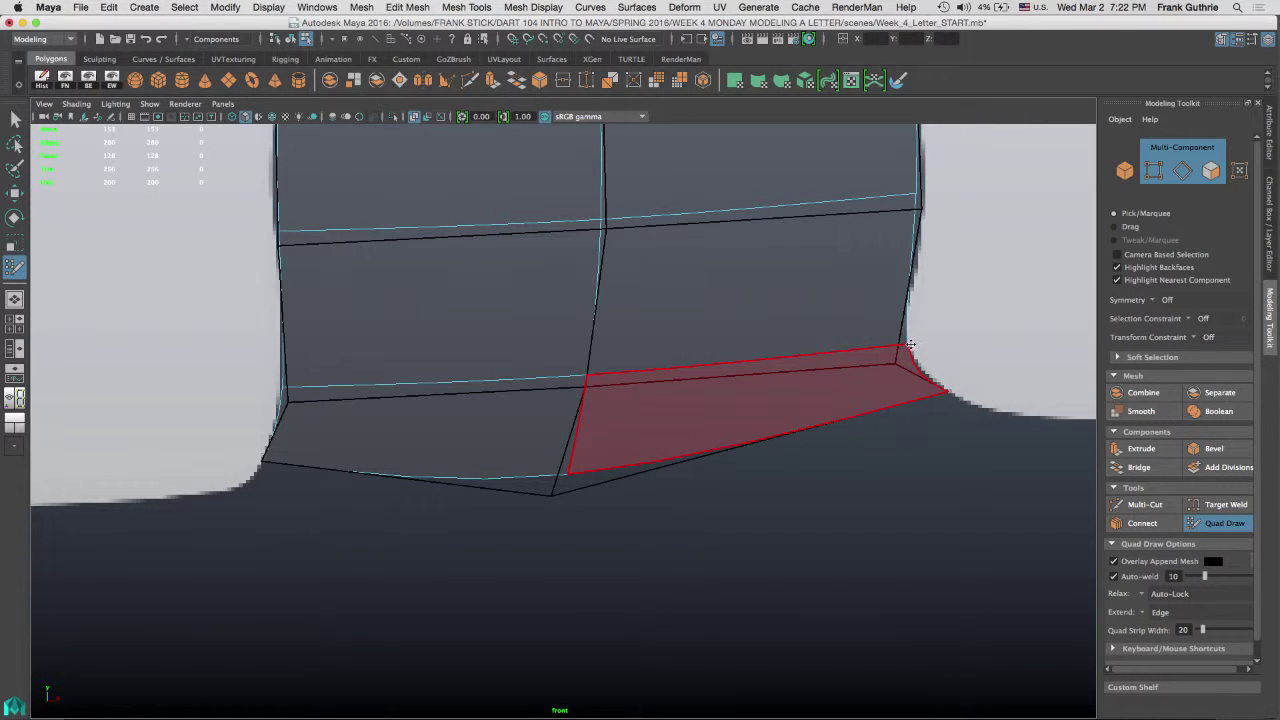
pyautogui.scroll(-10, 780, 300)
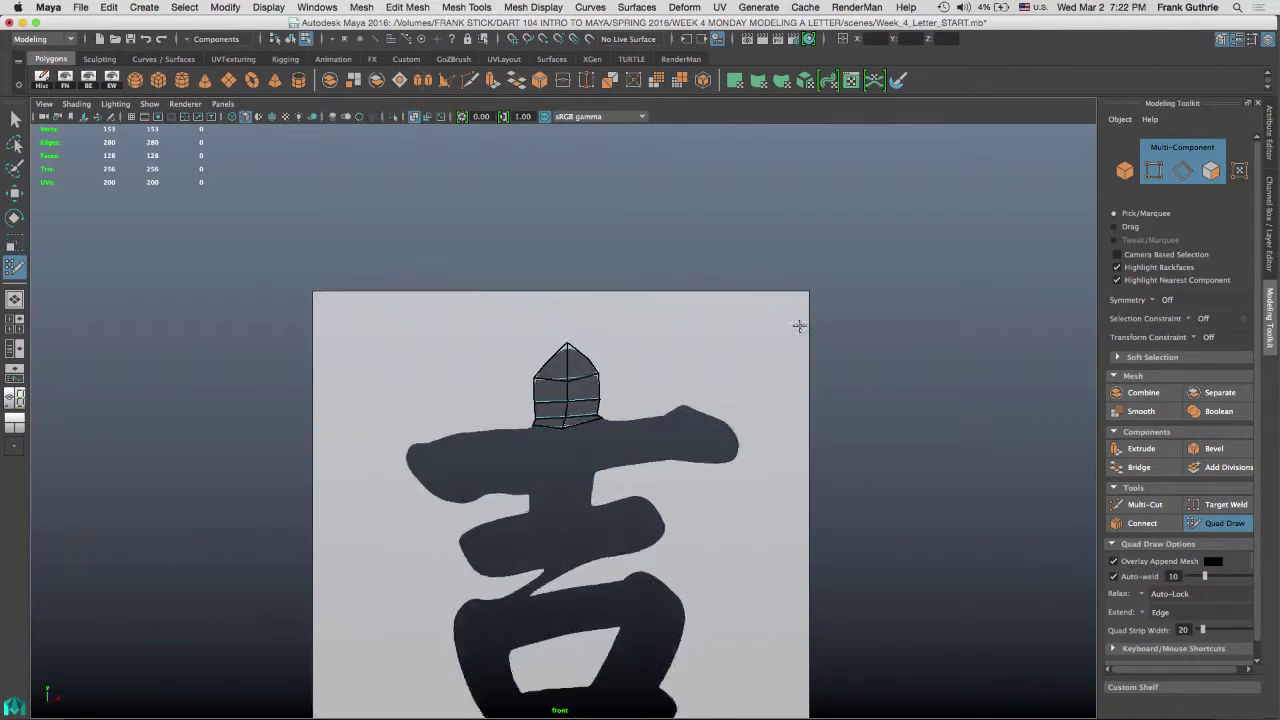
# Adjust the right-side vertices of the lower quad rows so the smoothed edge follows the outline above the right flare
pyautogui.scroll(10, 799, 326)
pyautogui.keyDown('alt'); pyautogui.moveTo(874, 308); pyautogui.dragTo(1126, 394, button='middle'); pyautogui.keyUp('alt')
pyautogui.keyDown('alt'); pyautogui.moveTo(883, 351); pyautogui.dragTo(510, 393, button='middle'); pyautogui.keyUp('alt')
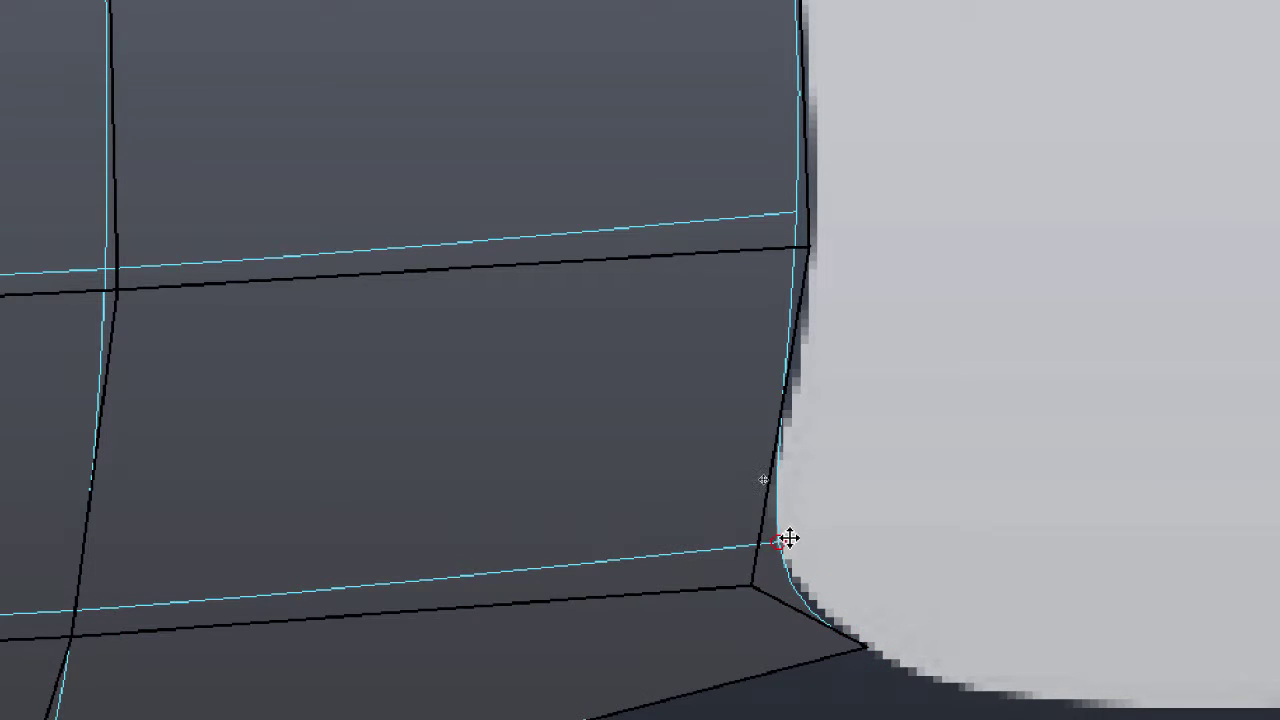
pyautogui.moveTo(777, 540); pyautogui.dragTo(780, 491)
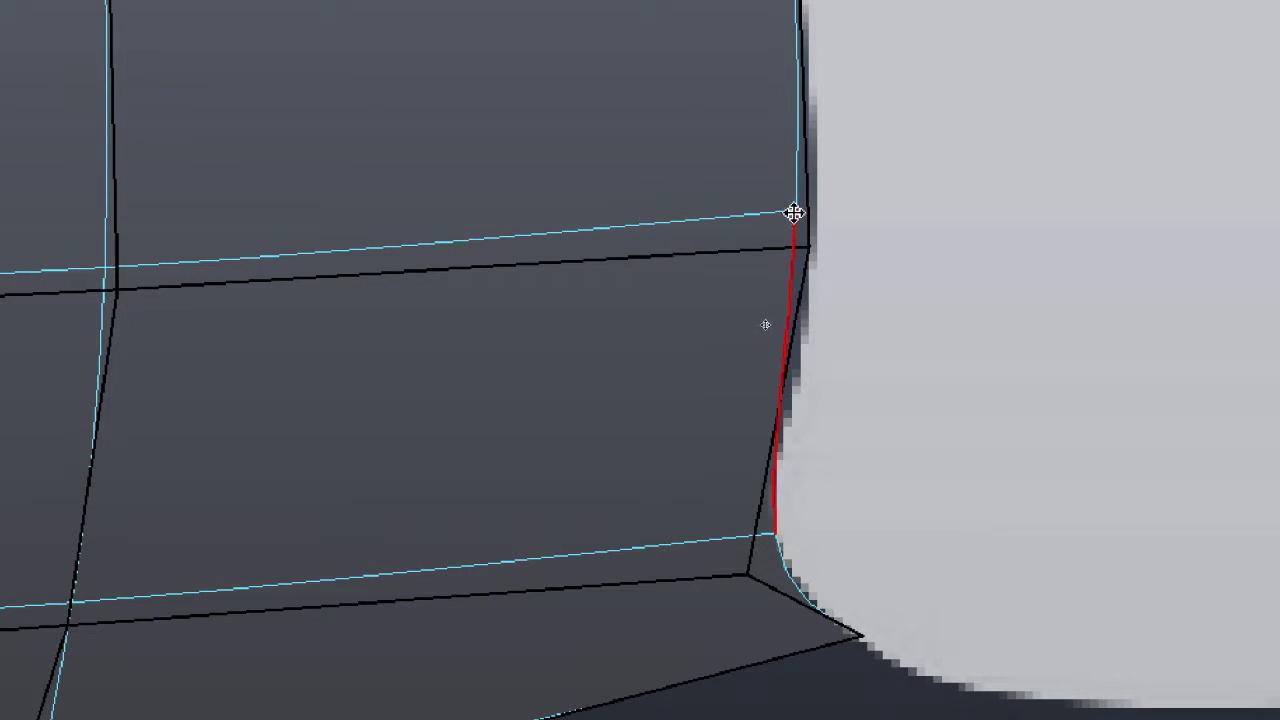
pyautogui.moveTo(794, 209); pyautogui.dragTo(808, 221)
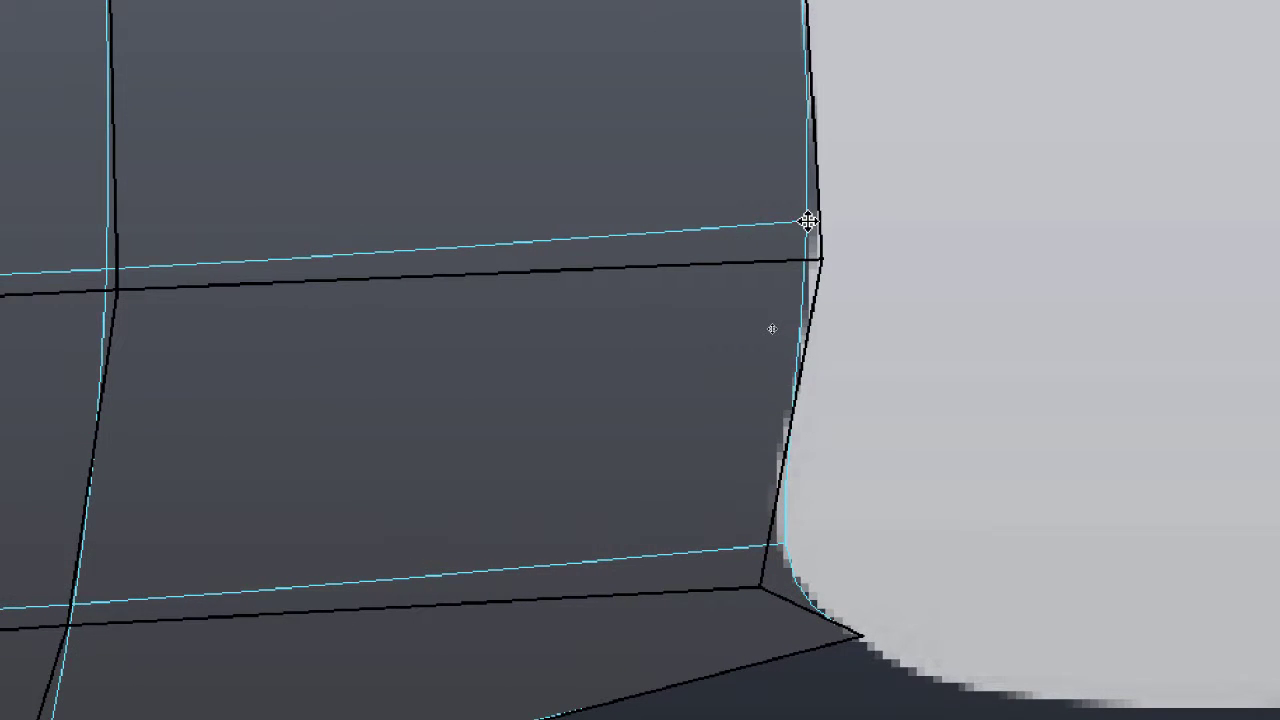
pyautogui.keyDown('shift'); pyautogui.click(780, 523); pyautogui.keyUp('shift')
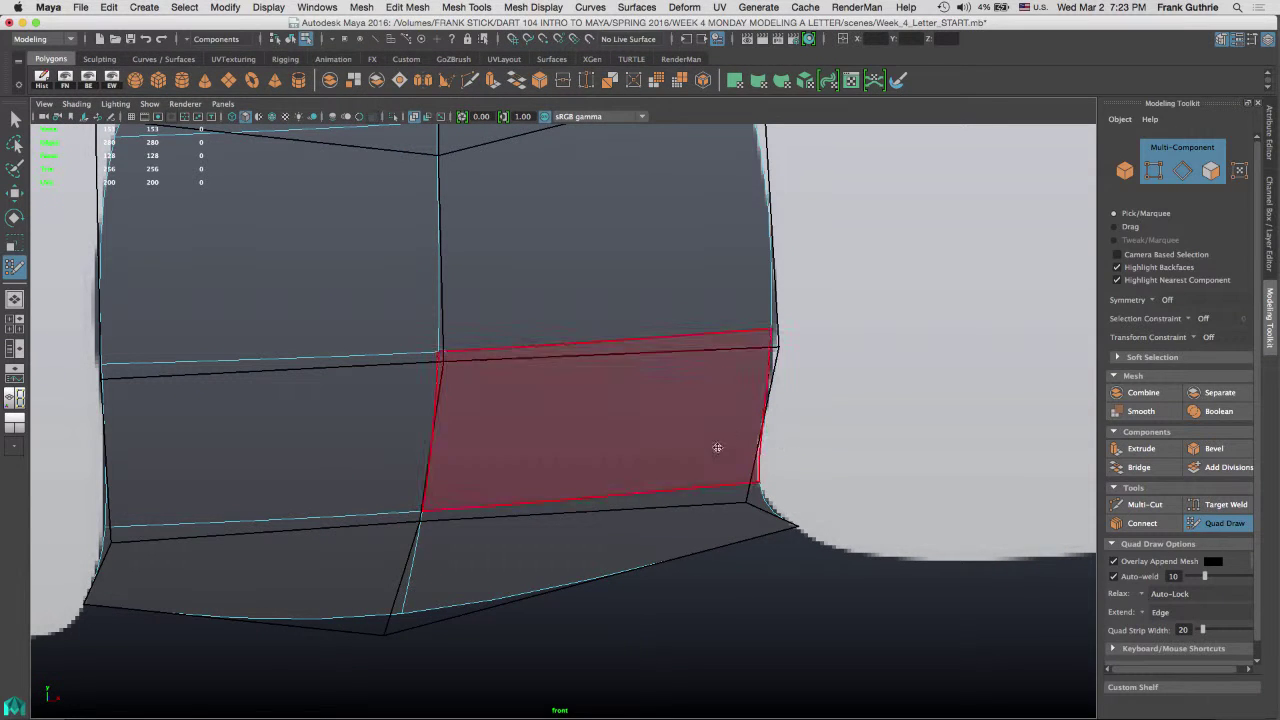
# Turn off smoothing, extend both lowest edges down across the horizontal stroke, and fit the lower right corner to the inner corner of the outline
pyautogui.scroll(-5, 756, 432)
pyautogui.keyDown('alt'); pyautogui.moveTo(750, 416); pyautogui.dragTo(920, 297, button='middle'); pyautogui.keyUp('alt')
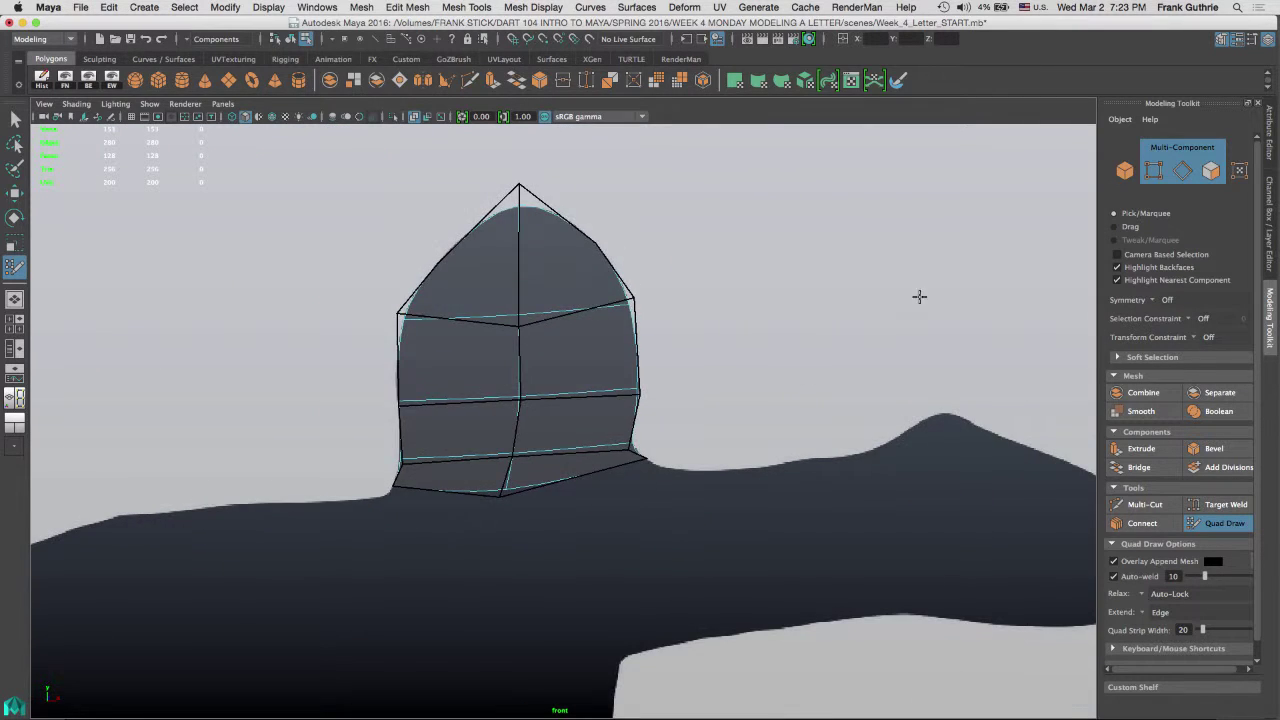
pyautogui.keyDown('alt'); pyautogui.moveTo(574, 418); pyautogui.dragTo(795, 426, button='right'); pyautogui.keyUp('alt')
pyautogui.keyDown('alt'); pyautogui.moveTo(794, 426); pyautogui.dragTo(802, 336, button='middle'); pyautogui.keyUp('alt')
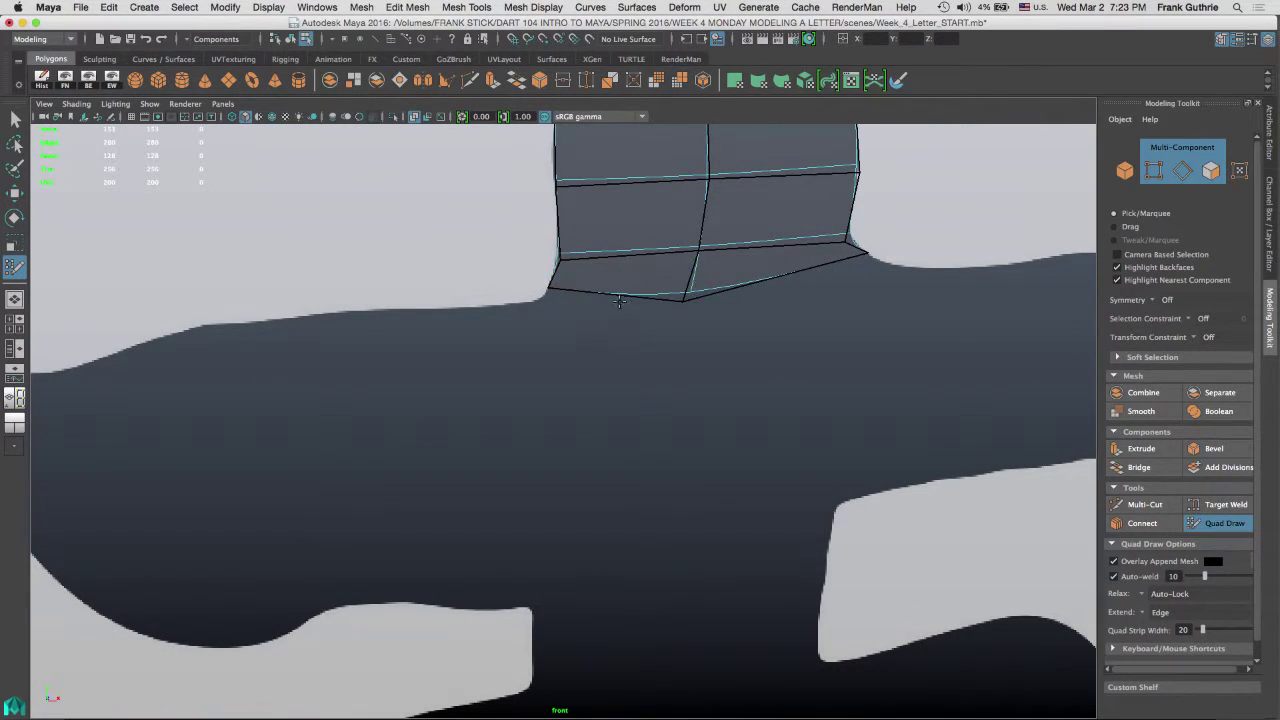
pyautogui.press('1')
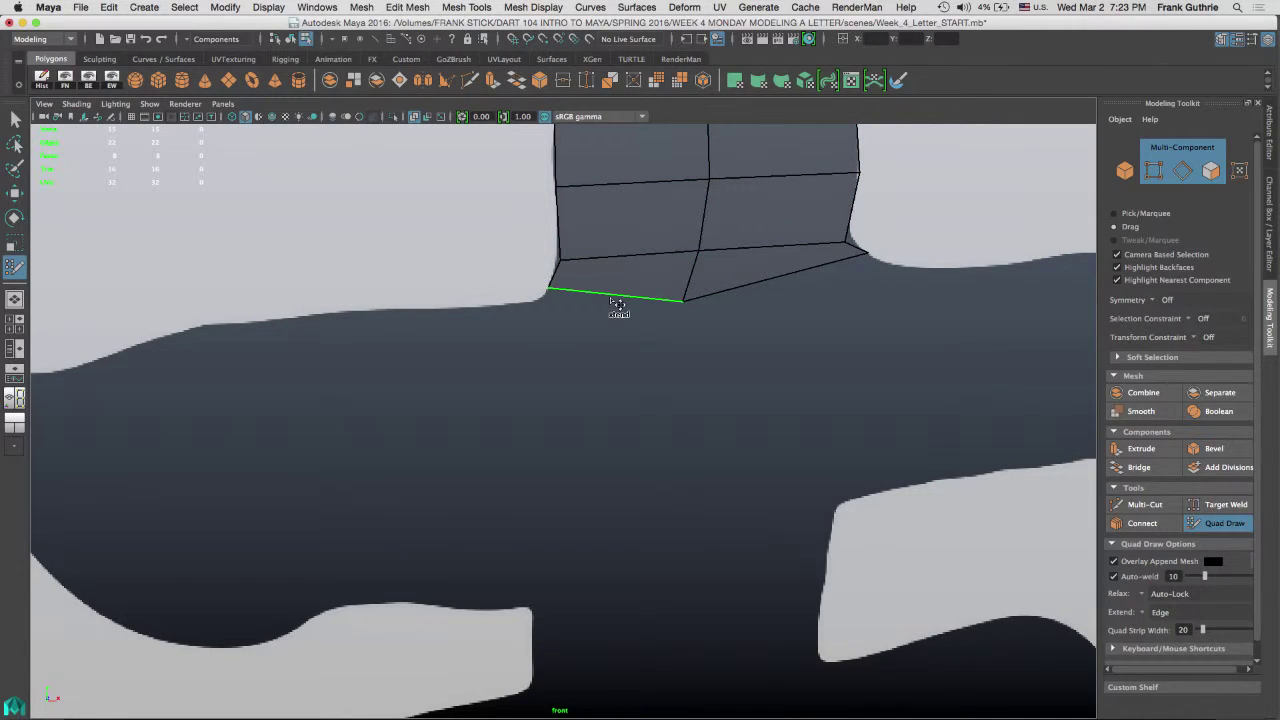
pyautogui.moveTo(609, 297)
pyautogui.mouseDown()
pyautogui.moveTo(602, 623)
pyautogui.moveTo(684, 548)
pyautogui.mouseUp()
pyautogui.press('Tab')
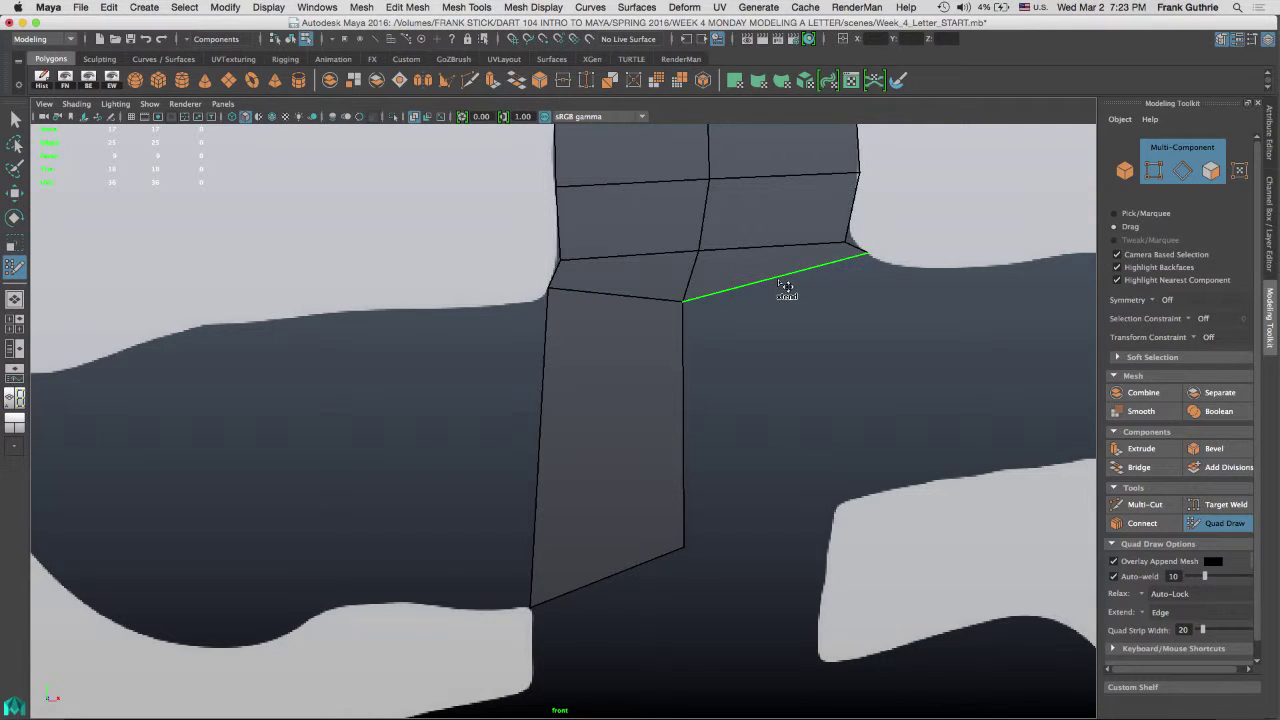
pyautogui.press('Tab')
pyautogui.moveTo(783, 294); pyautogui.dragTo(778, 528)
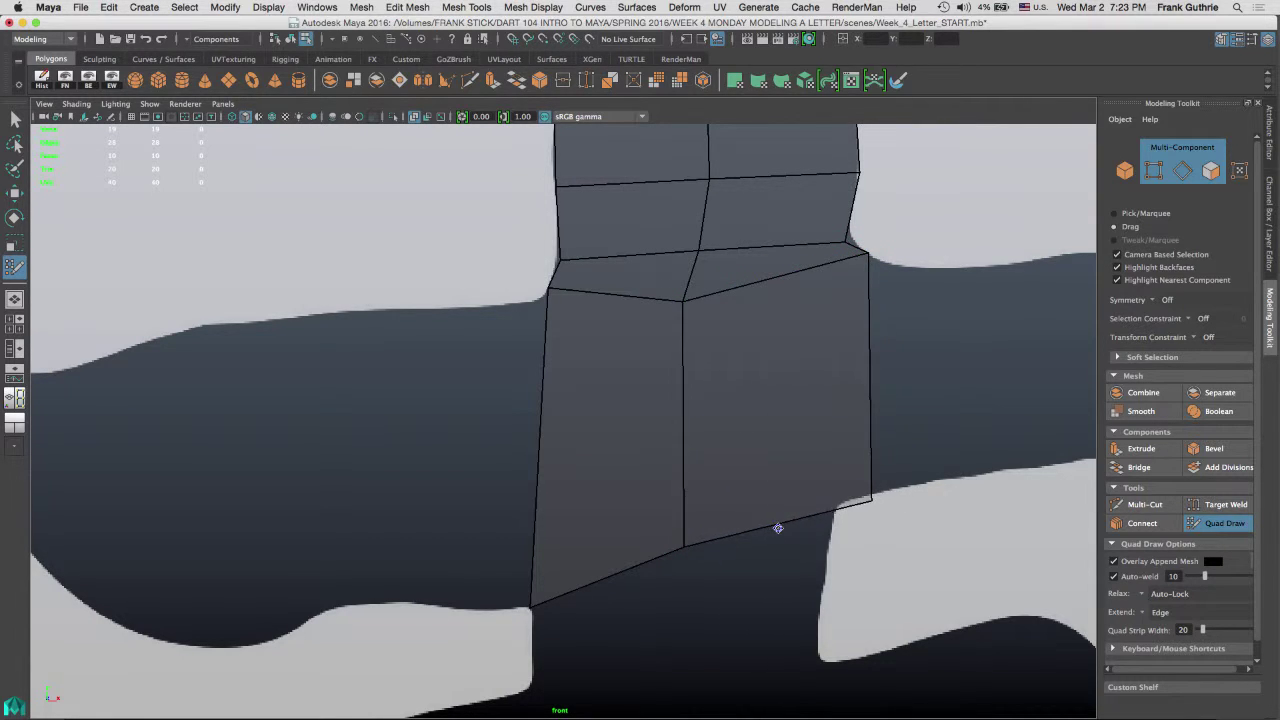
pyautogui.moveTo(871, 499); pyautogui.dragTo(840, 507)
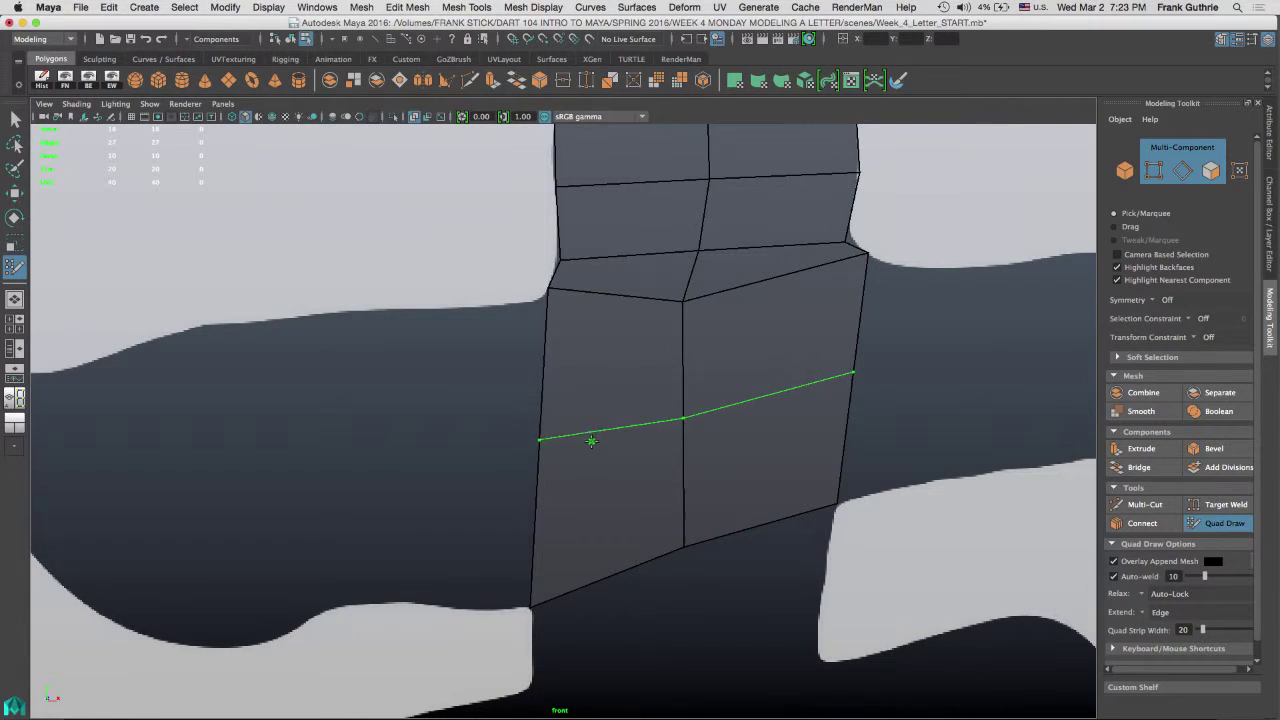
# Extend the junction's left edge along the horizontal stroke's left arm, placing the new lower corner at the notch in the underside
pyautogui.keyDown('alt'); pyautogui.moveTo(614, 354); pyautogui.dragTo(766, 321, button='middle'); pyautogui.keyUp('alt')
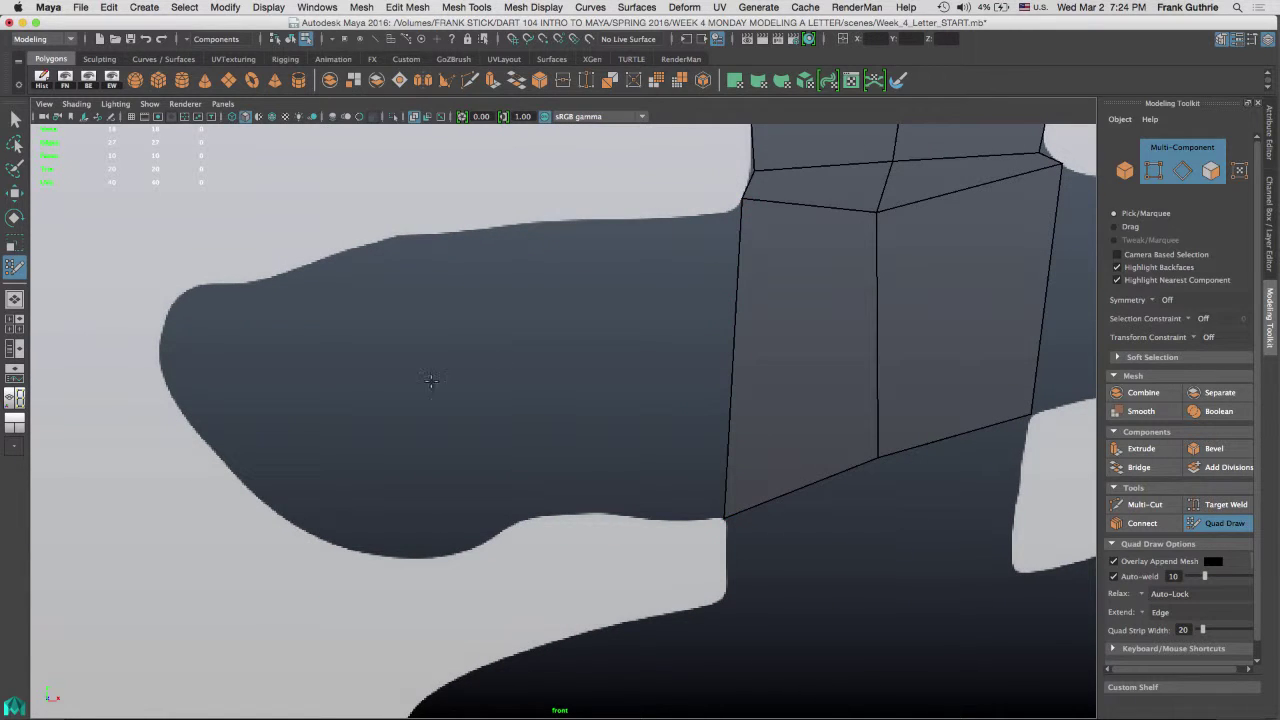
pyautogui.press('Tab')
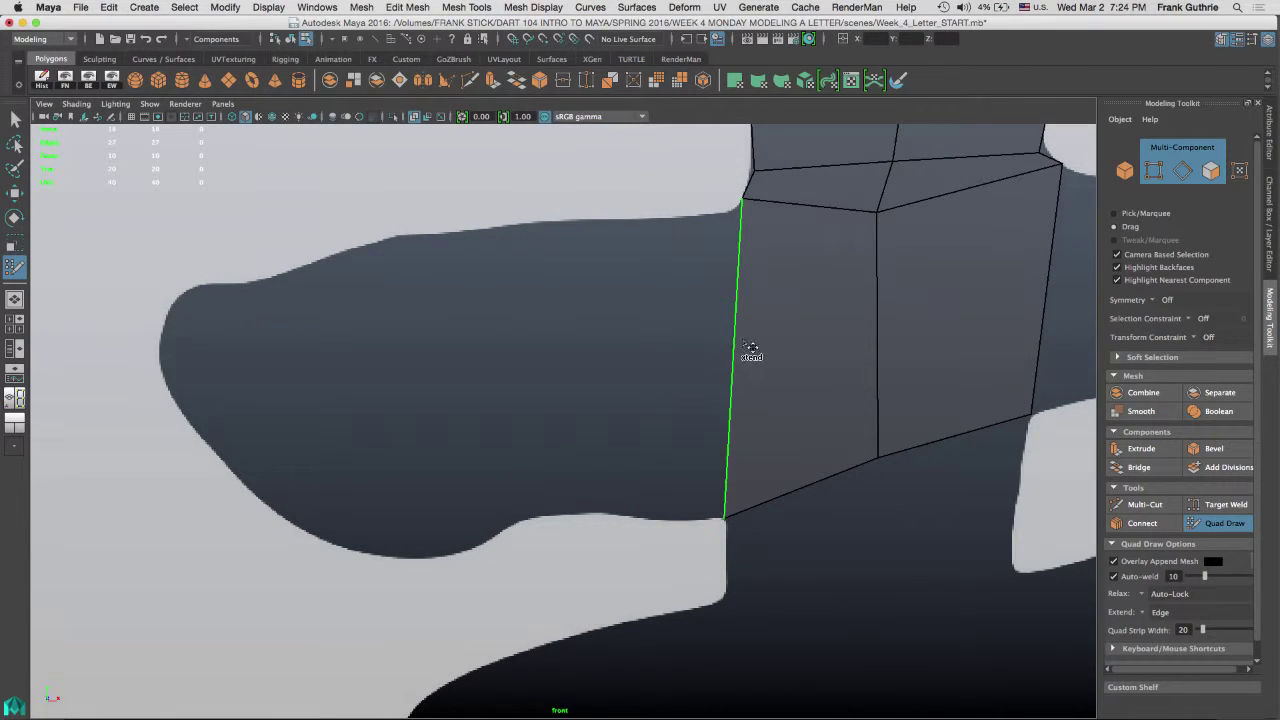
pyautogui.moveTo(741, 360)
pyautogui.mouseDown()
pyautogui.moveTo(374, 417)
pyautogui.moveTo(391, 406)
pyautogui.mouseUp()
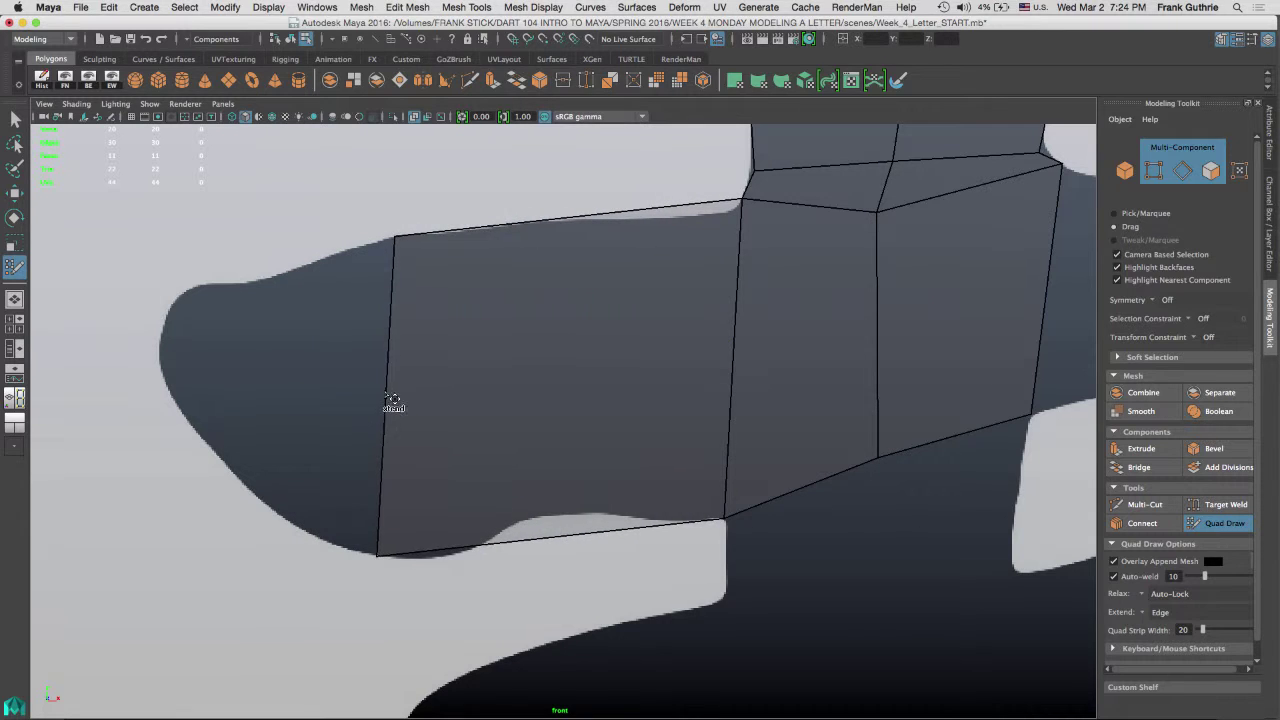
pyautogui.moveTo(381, 554); pyautogui.dragTo(526, 518)
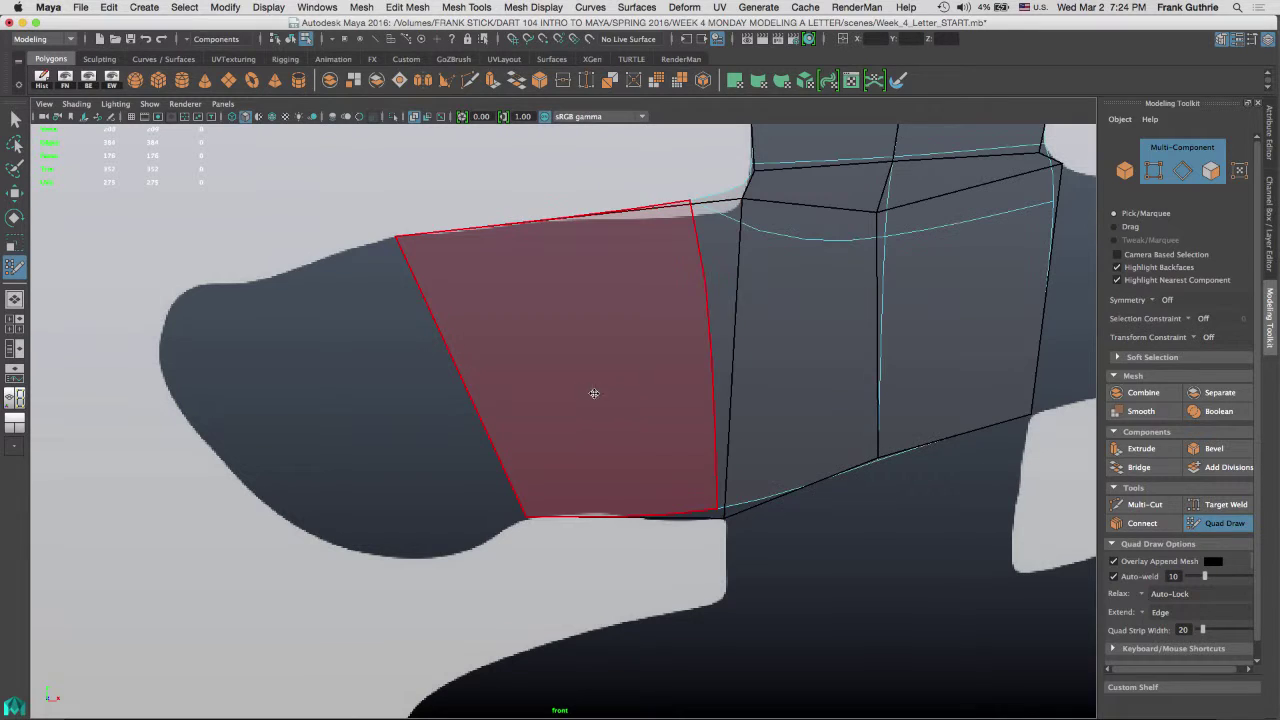
# Compare the smoothed and unsmoothed mesh where the left arm meets the vertical stroke
pyautogui.keyDown('ctrl'); pyautogui.click(686, 206); pyautogui.keyUp('ctrl')
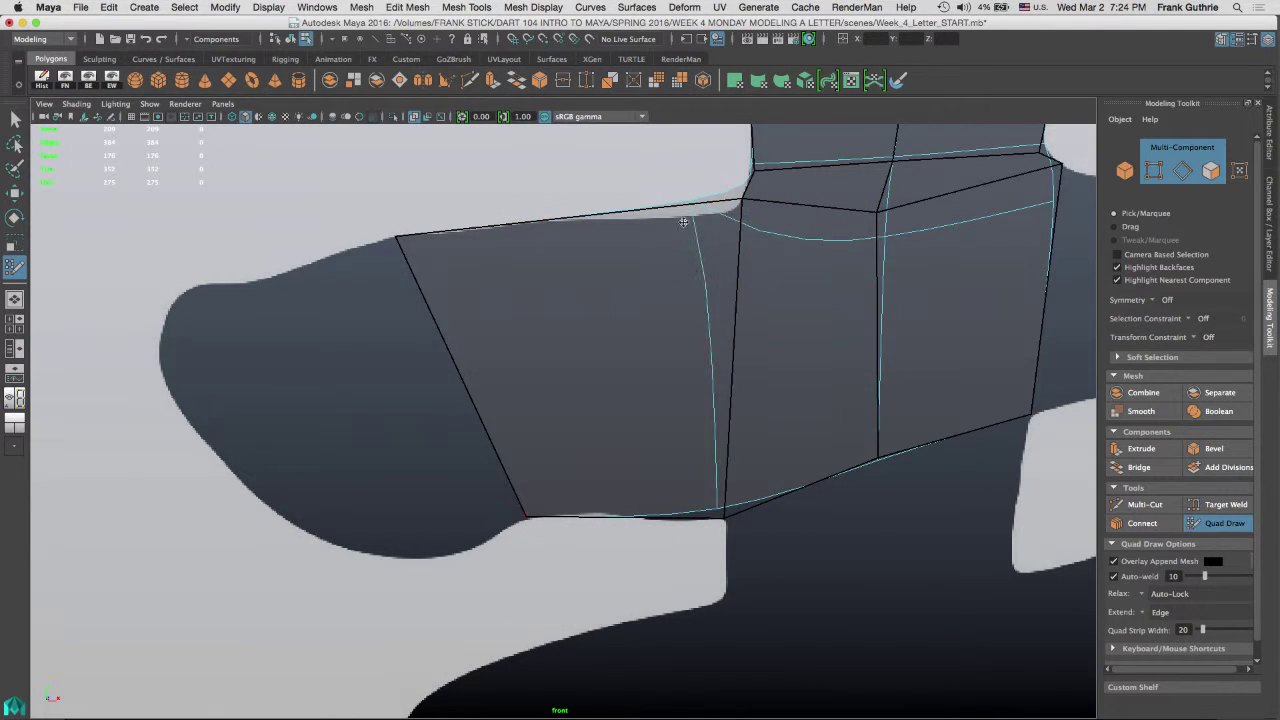
pyautogui.hotkey('ctrl', 'z')
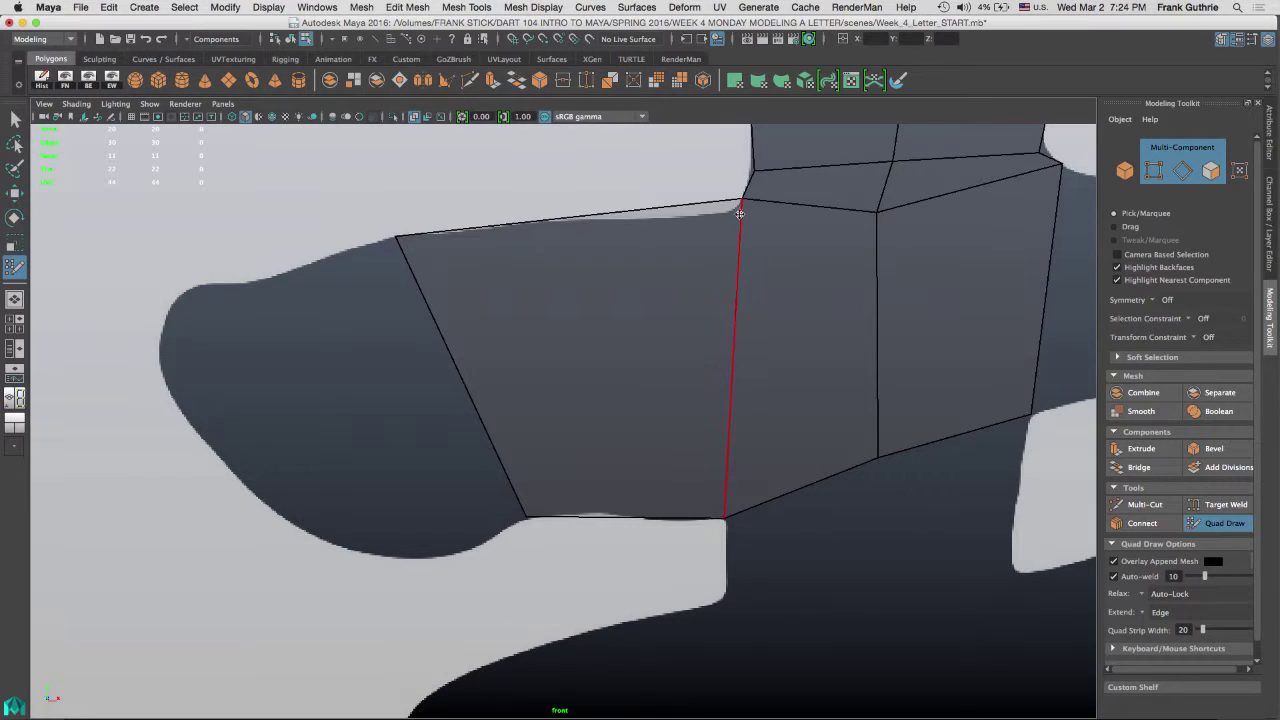
pyautogui.press('3')
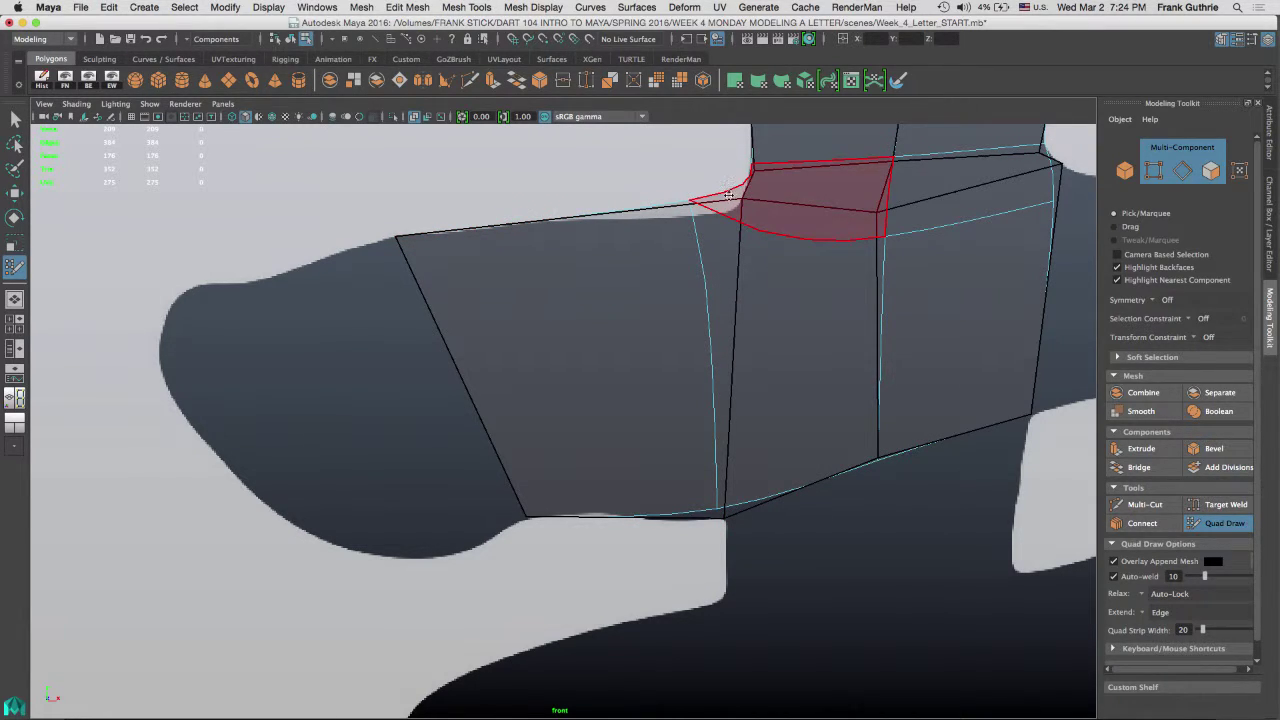
pyautogui.press('1')
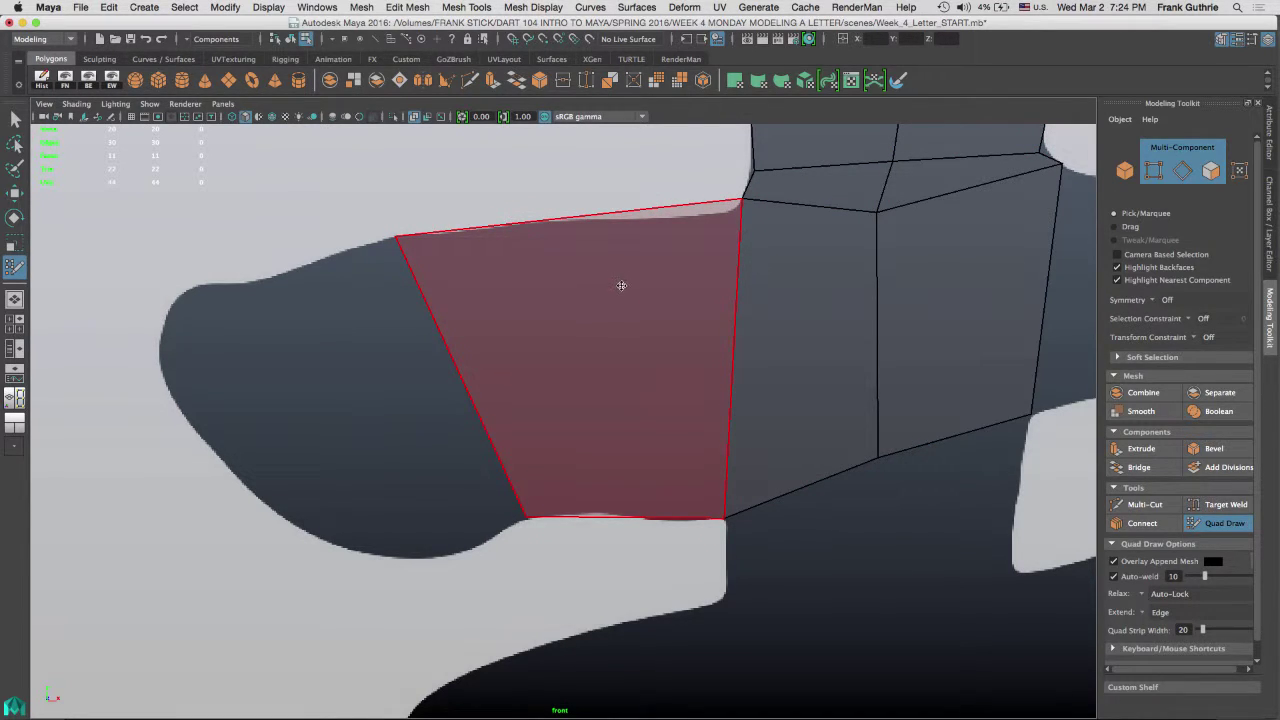
# Insert an edge loop across the middle of the left arm's quad and turn on the smoothed preview
pyautogui.press('ctrl')
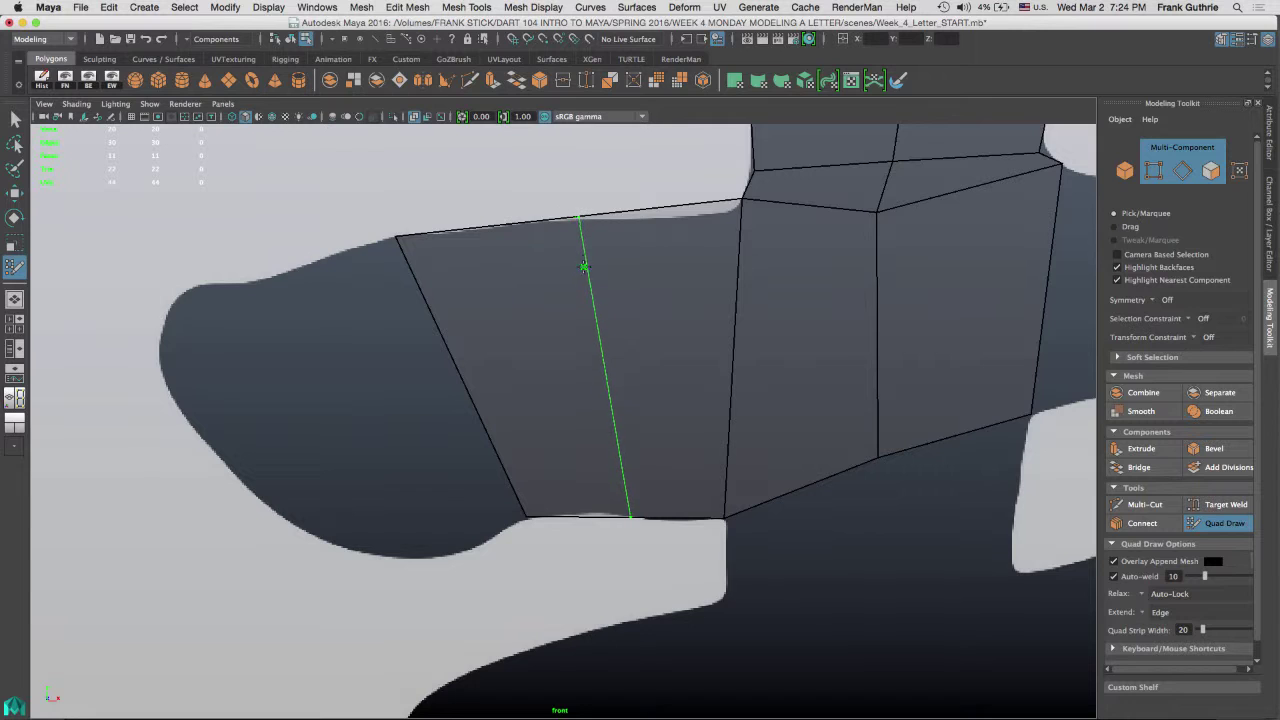
pyautogui.keyDown('ctrl'); pyautogui.click(592, 263); pyautogui.keyUp('ctrl')
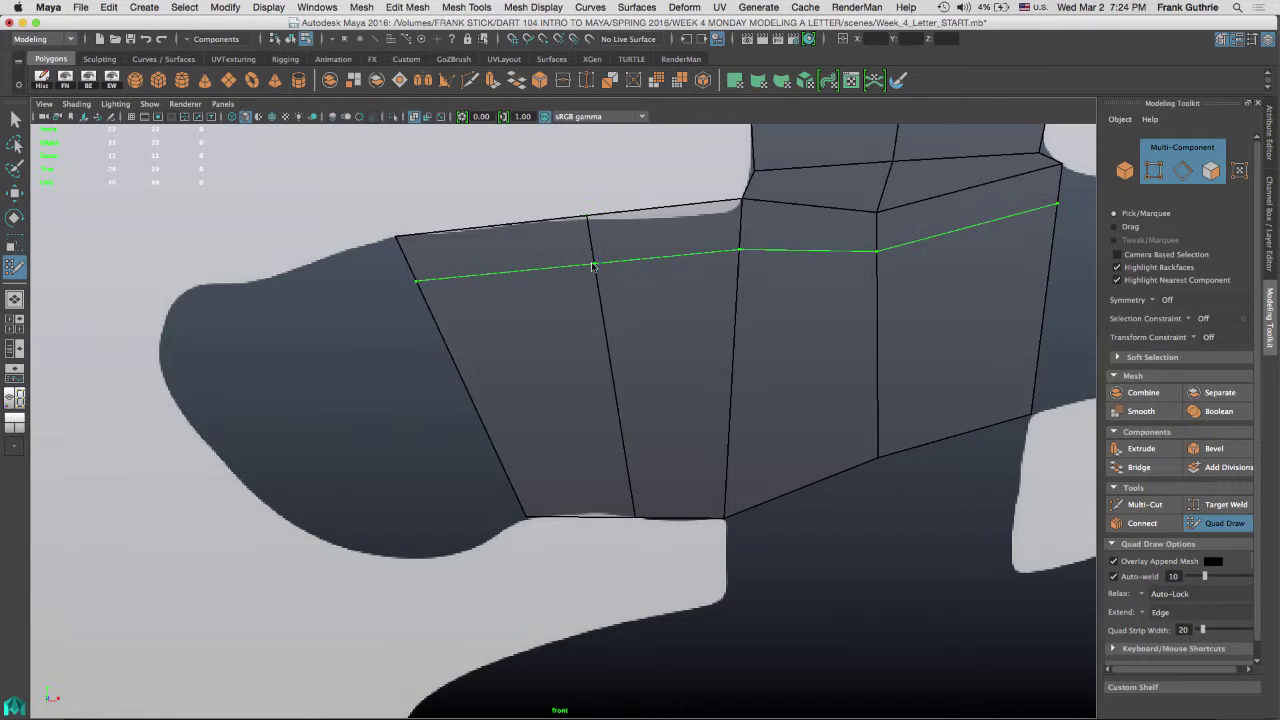
pyautogui.press('2')
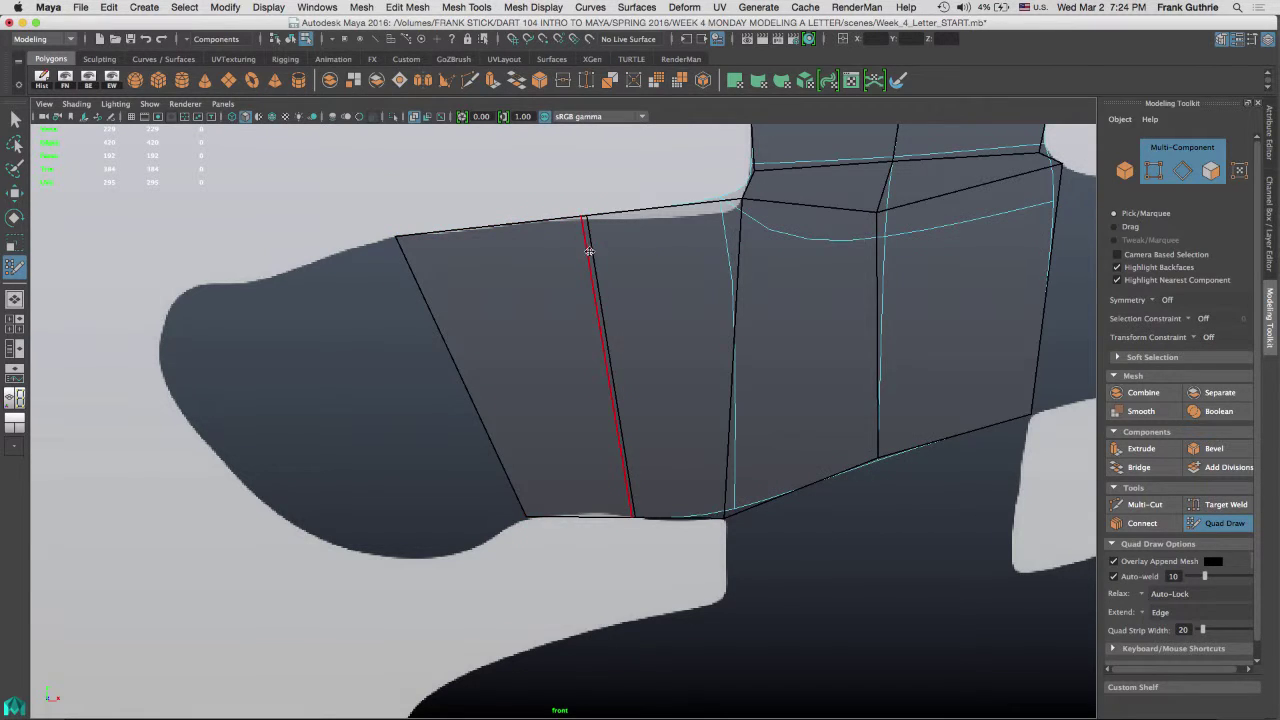
# Lower the upper left junction vertex to the outline and adjust both ends of the new loop and the lower left junction corner
pyautogui.moveTo(719, 199); pyautogui.dragTo(715, 225)
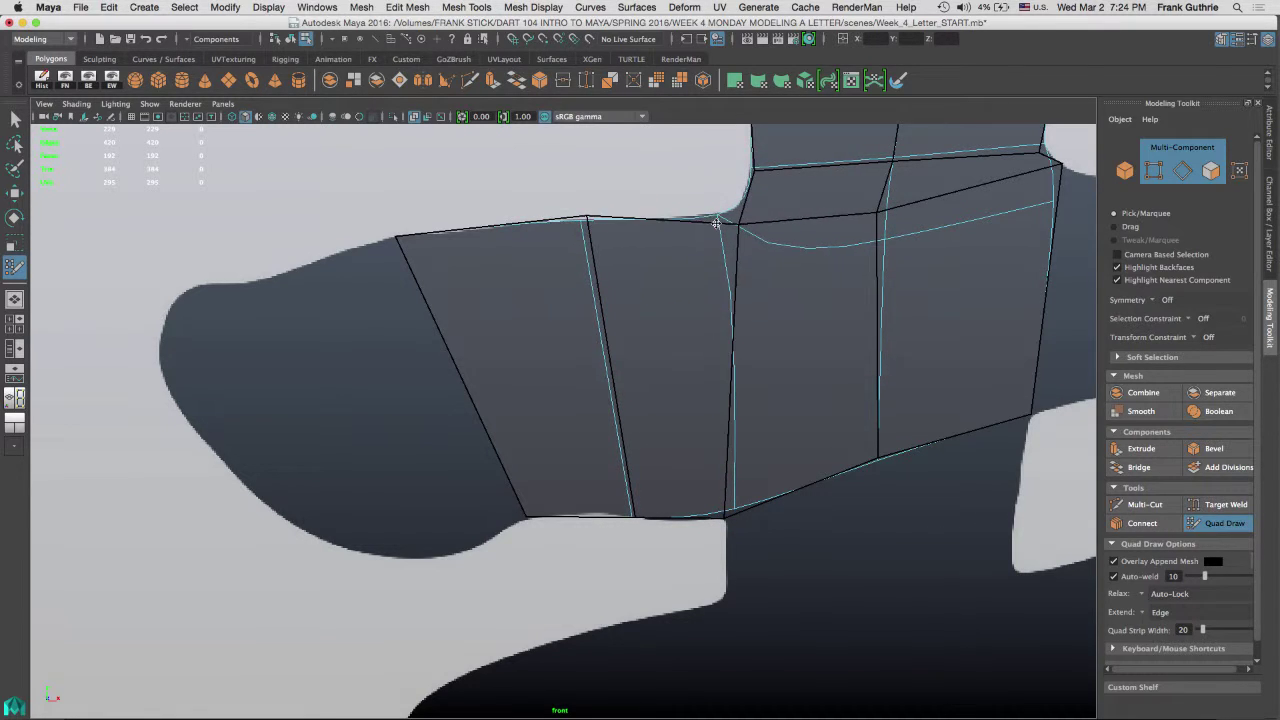
pyautogui.moveTo(580, 222); pyautogui.dragTo(584, 218)
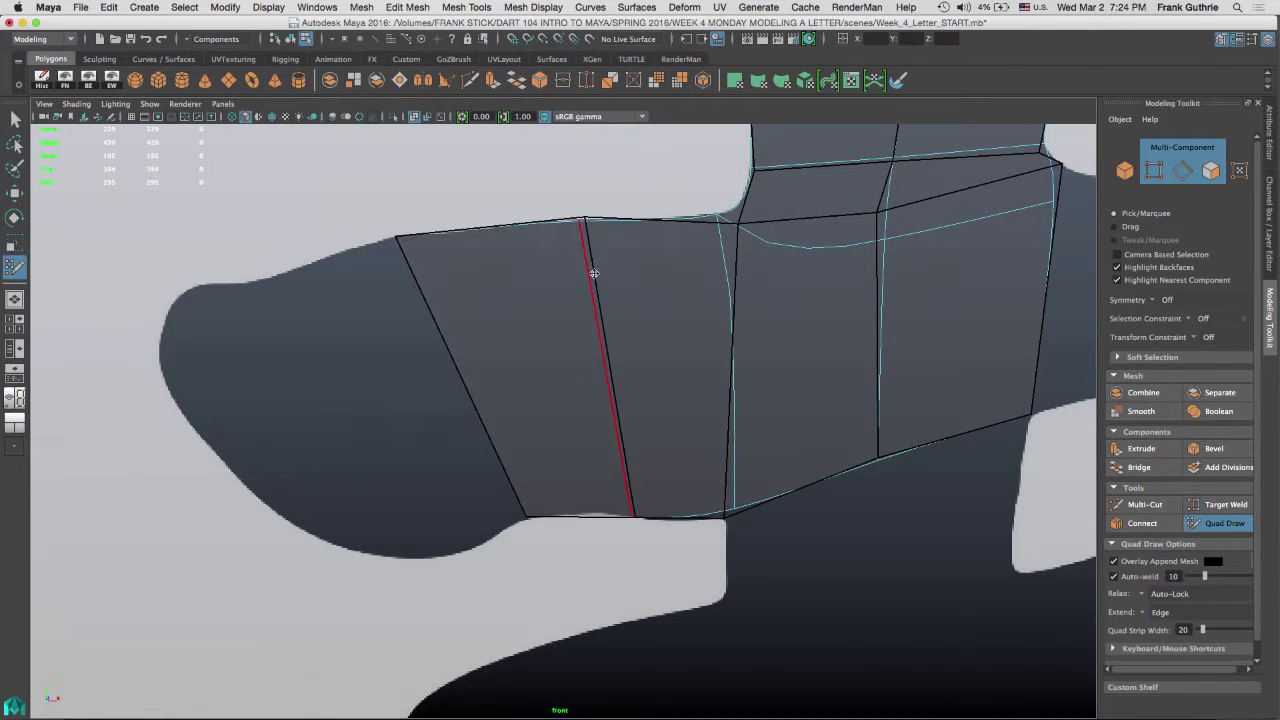
pyautogui.moveTo(630, 517); pyautogui.dragTo(611, 513)
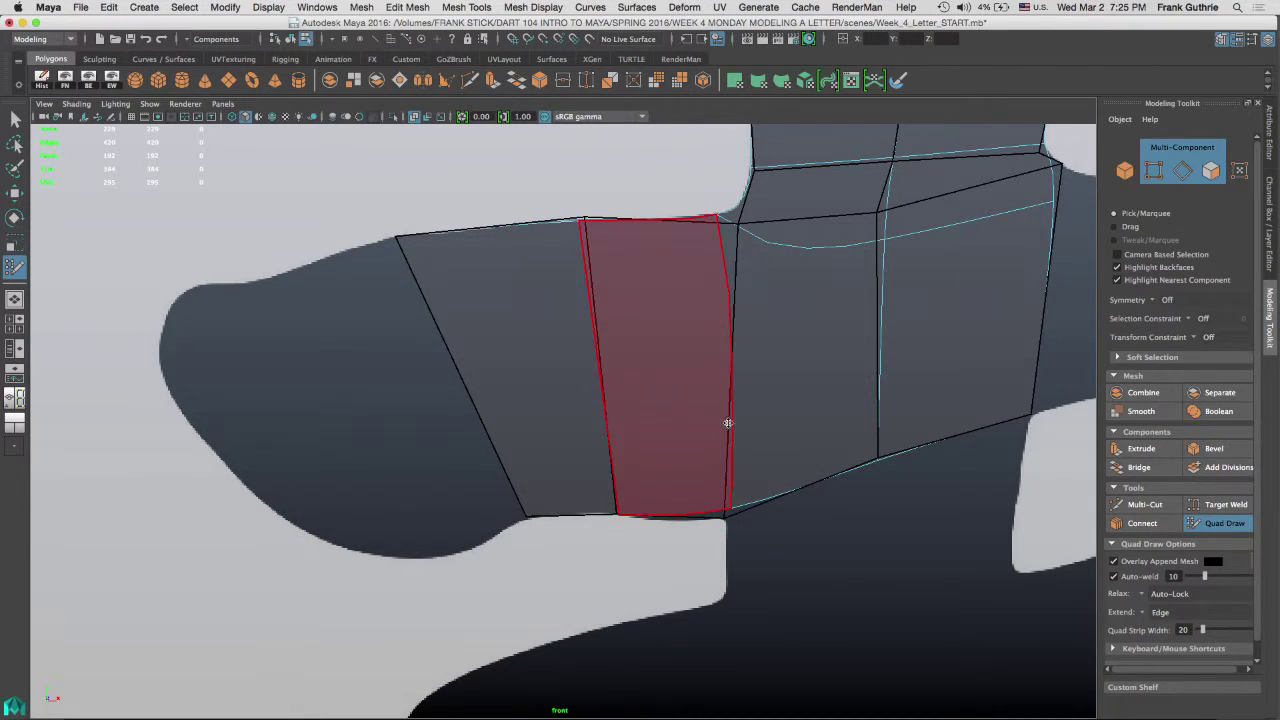
pyautogui.moveTo(731, 512); pyautogui.dragTo(727, 518)
# Extend the left arm's end edge by another quad toward the tip and place its lower corner on the outline beyond the notch
pyautogui.keyDown('alt'); pyautogui.moveTo(651, 321); pyautogui.dragTo(732, 305, button='middle'); pyautogui.keyUp('alt')
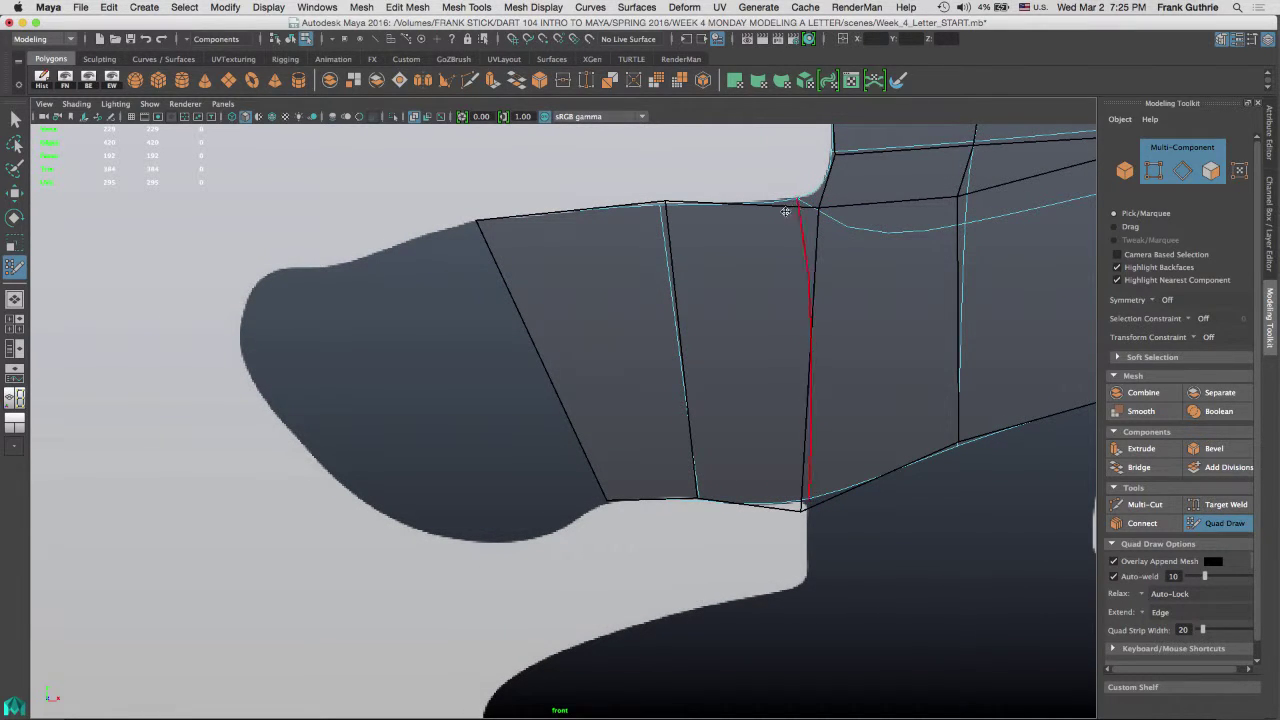
pyautogui.press('Tab')
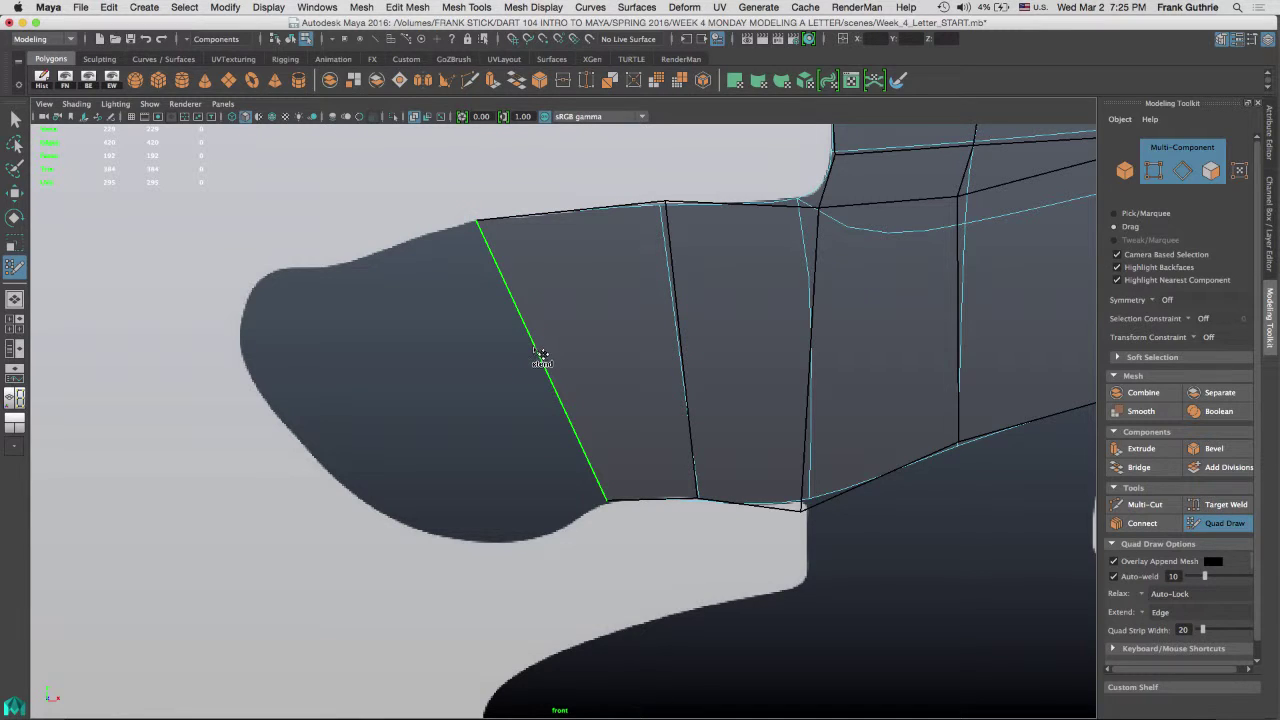
pyautogui.moveTo(541, 358); pyautogui.dragTo(394, 409)
pyautogui.moveTo(464, 545); pyautogui.dragTo(555, 533)
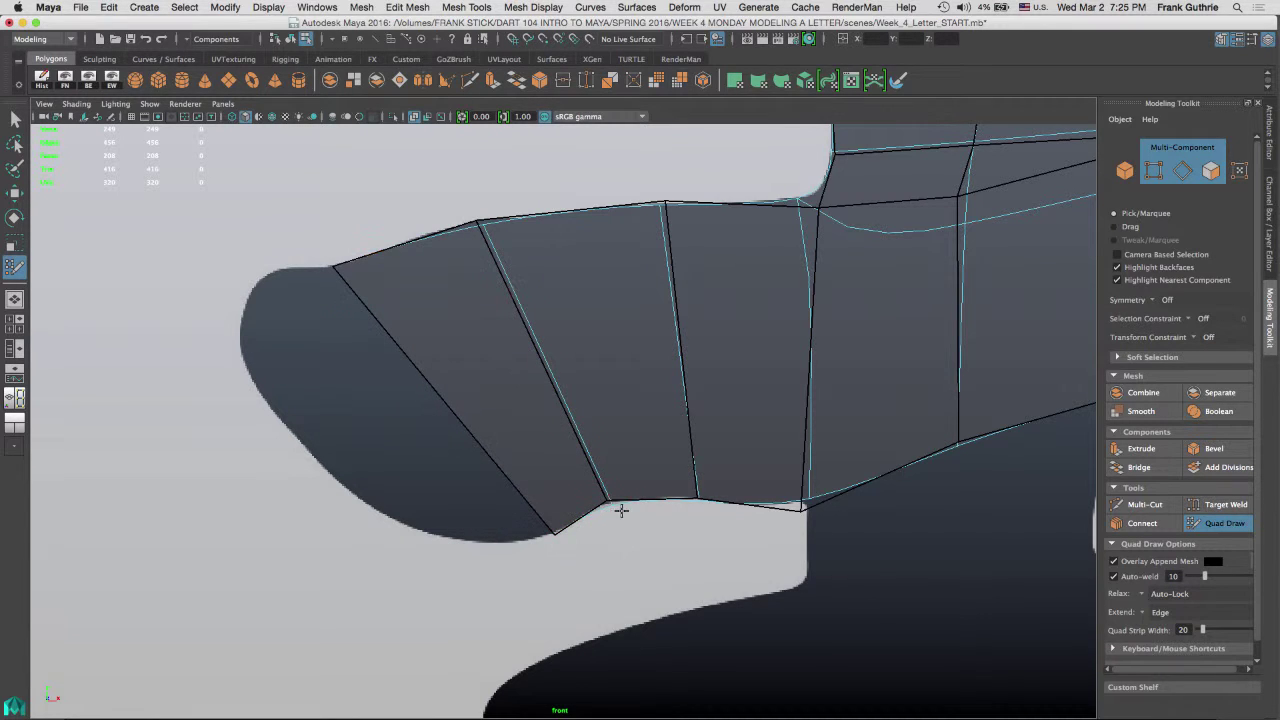
# Fit the vertices at the underside notch and the upper bend to the outline, and insert an edge loop in the quad beside them
pyautogui.keyDown('alt'); pyautogui.moveTo(612, 496); pyautogui.dragTo(586, 414, button='middle'); pyautogui.keyUp('alt')
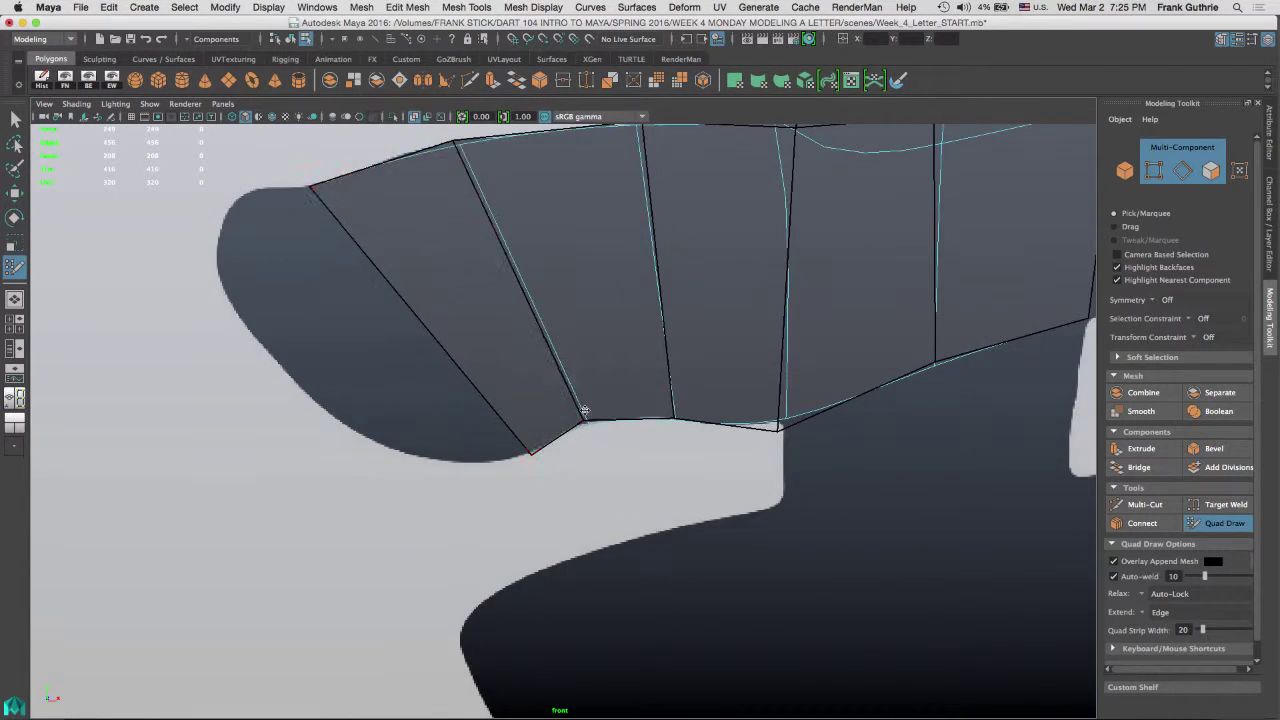
pyautogui.keyDown('alt'); pyautogui.moveTo(586, 414); pyautogui.dragTo(614, 420, button='right'); pyautogui.keyUp('alt')
pyautogui.moveTo(597, 428); pyautogui.dragTo(590, 423)
pyautogui.keyDown('alt'); pyautogui.moveTo(700, 289); pyautogui.dragTo(727, 524, button='middle'); pyautogui.keyUp('alt')
pyautogui.moveTo(460, 310); pyautogui.dragTo(445, 303)
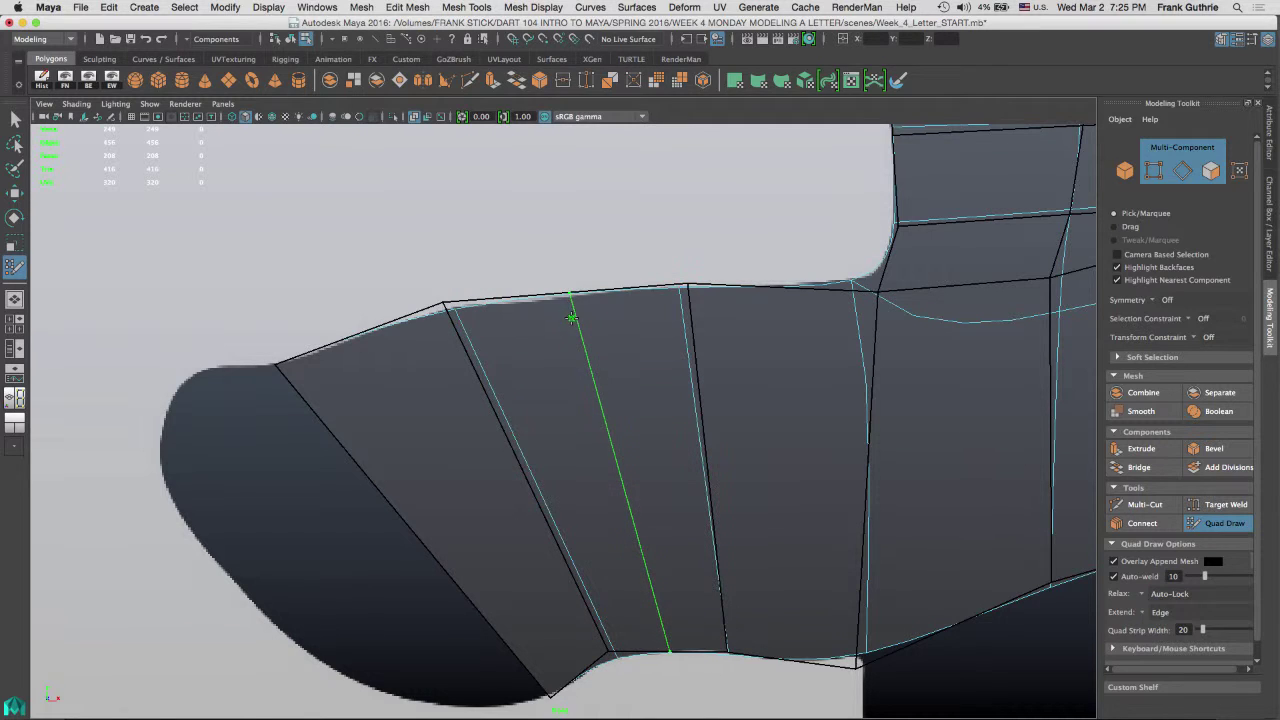
pyautogui.keyDown('ctrl'); pyautogui.click(570, 320); pyautogui.keyUp('ctrl')
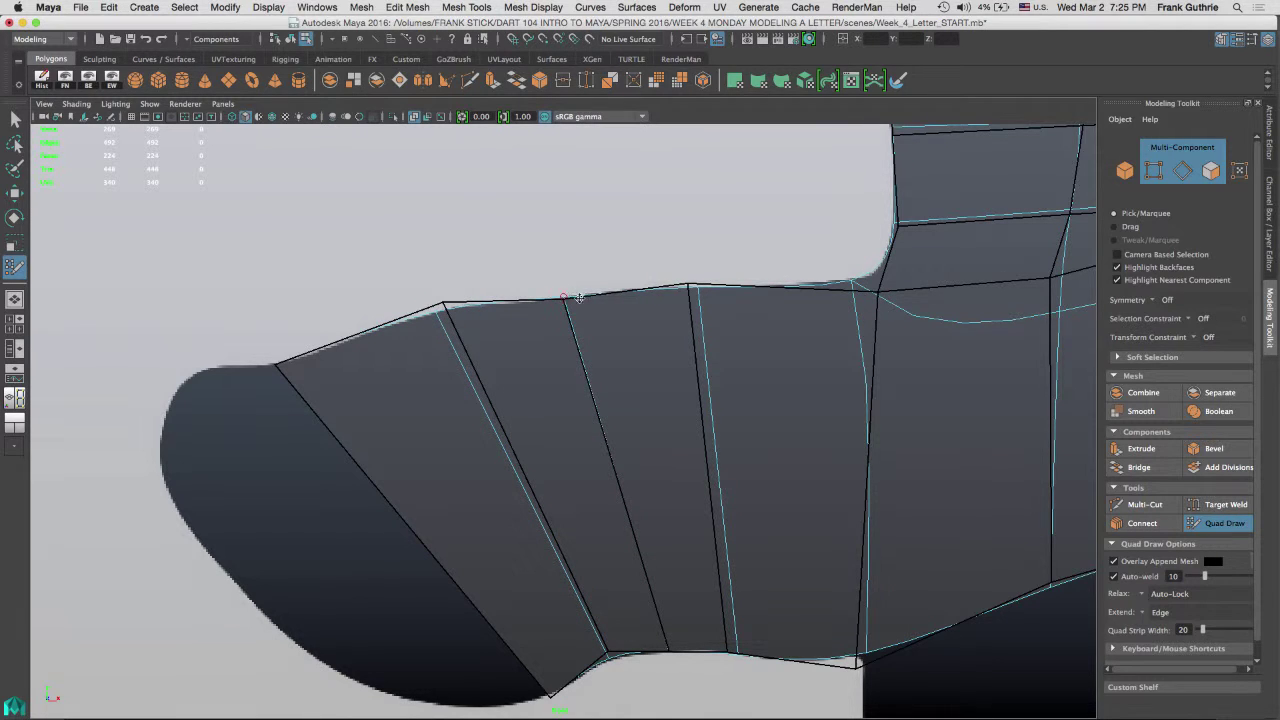
# Extend the left arm's end edge by one quad past the rounded tip of the horizontal stroke
pyautogui.scroll(-4, 856, 287)
pyautogui.keyDown('alt'); pyautogui.moveTo(415, 438); pyautogui.dragTo(551, 323, button='middle'); pyautogui.keyUp('alt')
pyautogui.scroll(4, 600, 275)
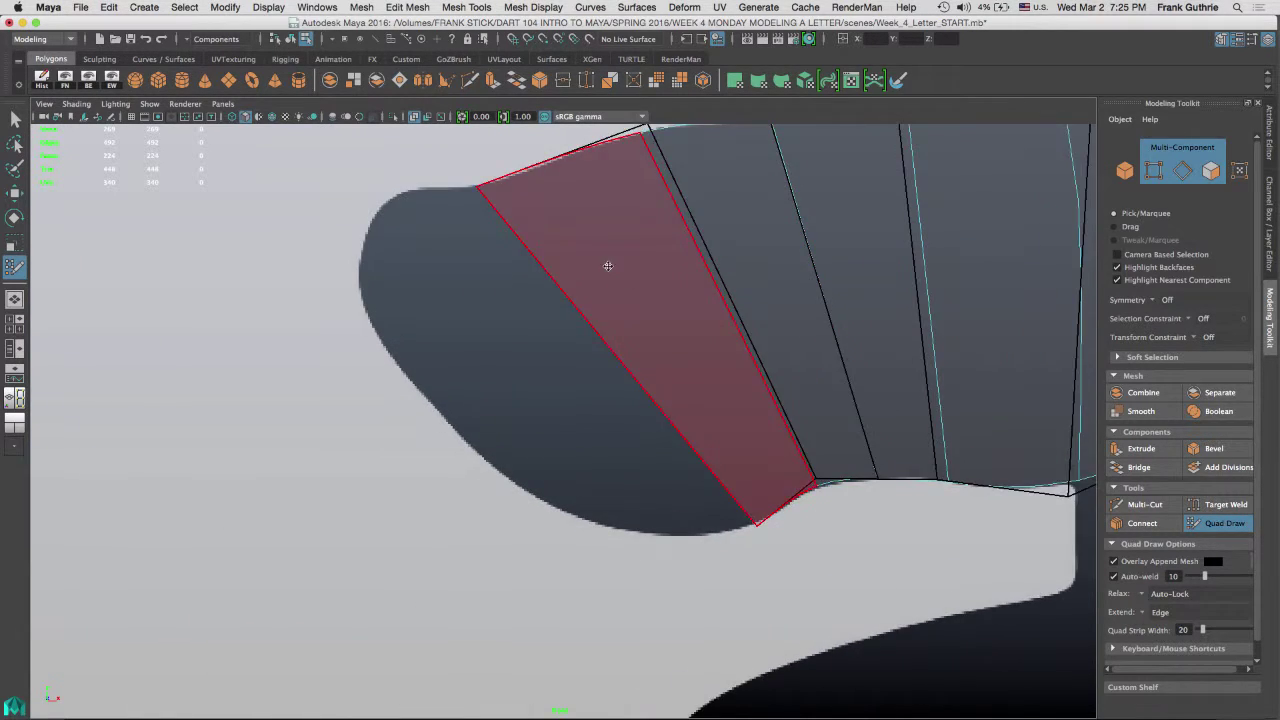
pyautogui.keyDown('alt'); pyautogui.moveTo(609, 266); pyautogui.dragTo(672, 280, button='middle'); pyautogui.keyUp('alt')
pyautogui.press('Tab')
pyautogui.moveTo(657, 346)
pyautogui.mouseDown()
pyautogui.moveTo(569, 363)
pyautogui.moveTo(551, 380)
pyautogui.moveTo(569, 360)
pyautogui.moveTo(451, 377)
pyautogui.moveTo(363, 270)
pyautogui.mouseUp()
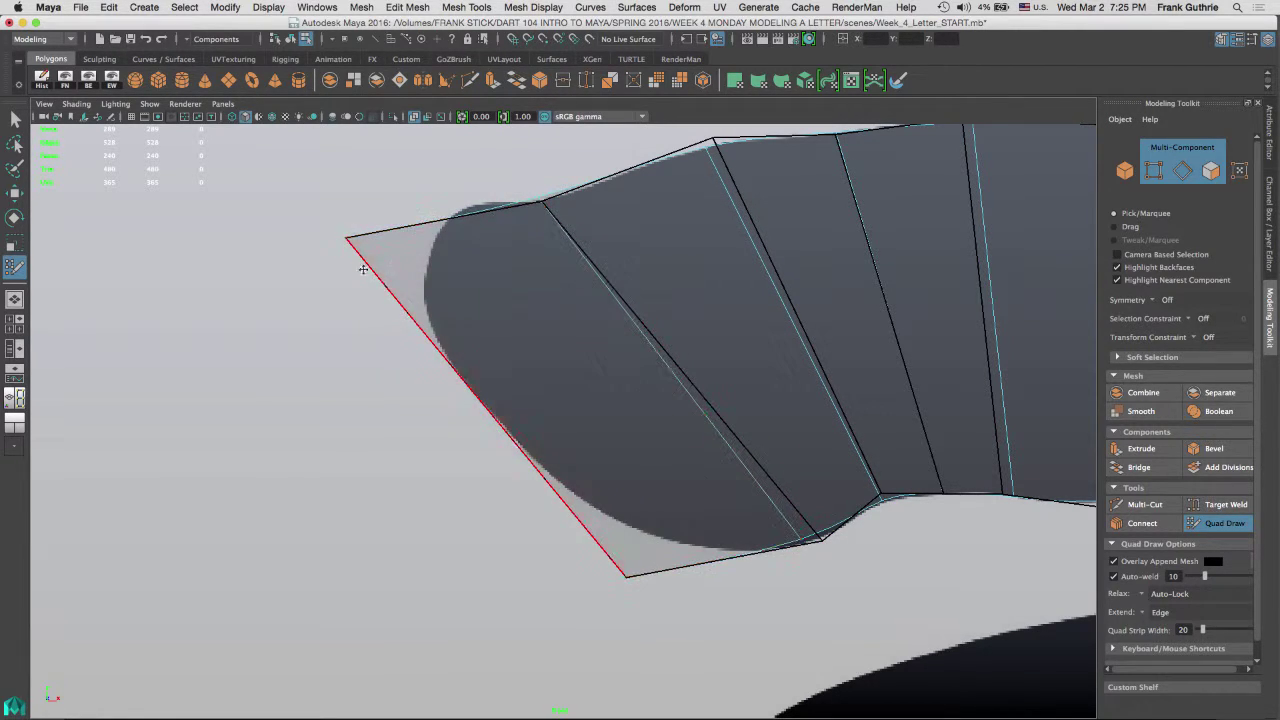
# Insert an edge loop across the two end quads at the left tip of the horizontal stroke
pyautogui.keyDown('alt'); pyautogui.moveTo(687, 345); pyautogui.dragTo(304, 383, button='middle'); pyautogui.keyUp('alt')
pyautogui.keyDown('alt'); pyautogui.moveTo(497, 363); pyautogui.dragTo(336, 406, button='right'); pyautogui.keyUp('alt')
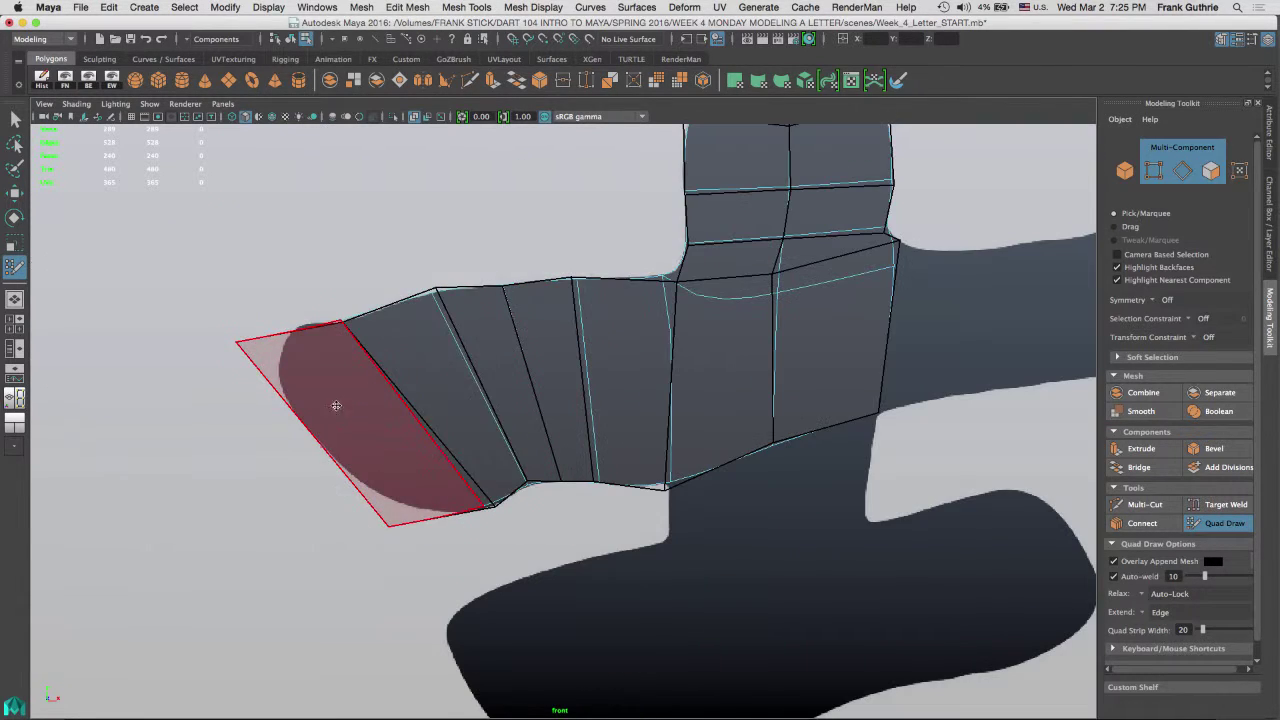
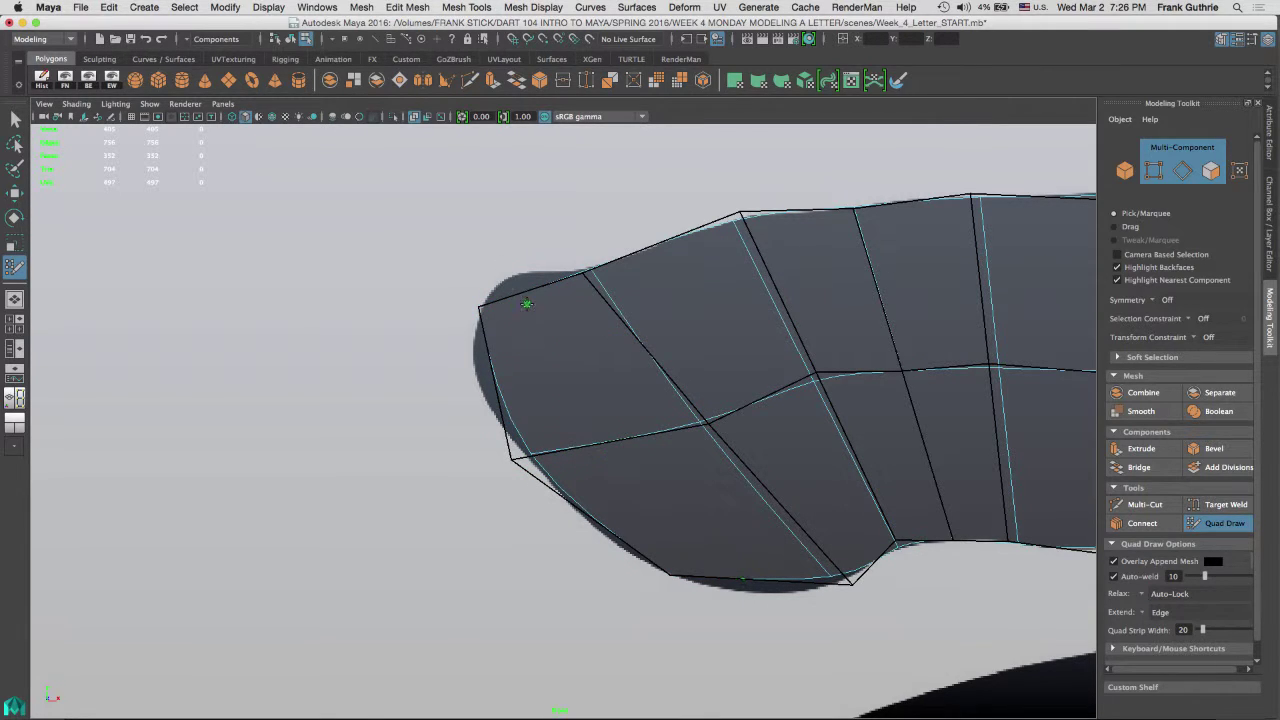
pyautogui.keyDown('ctrl'); pyautogui.click(545, 340); pyautogui.keyUp('ctrl')
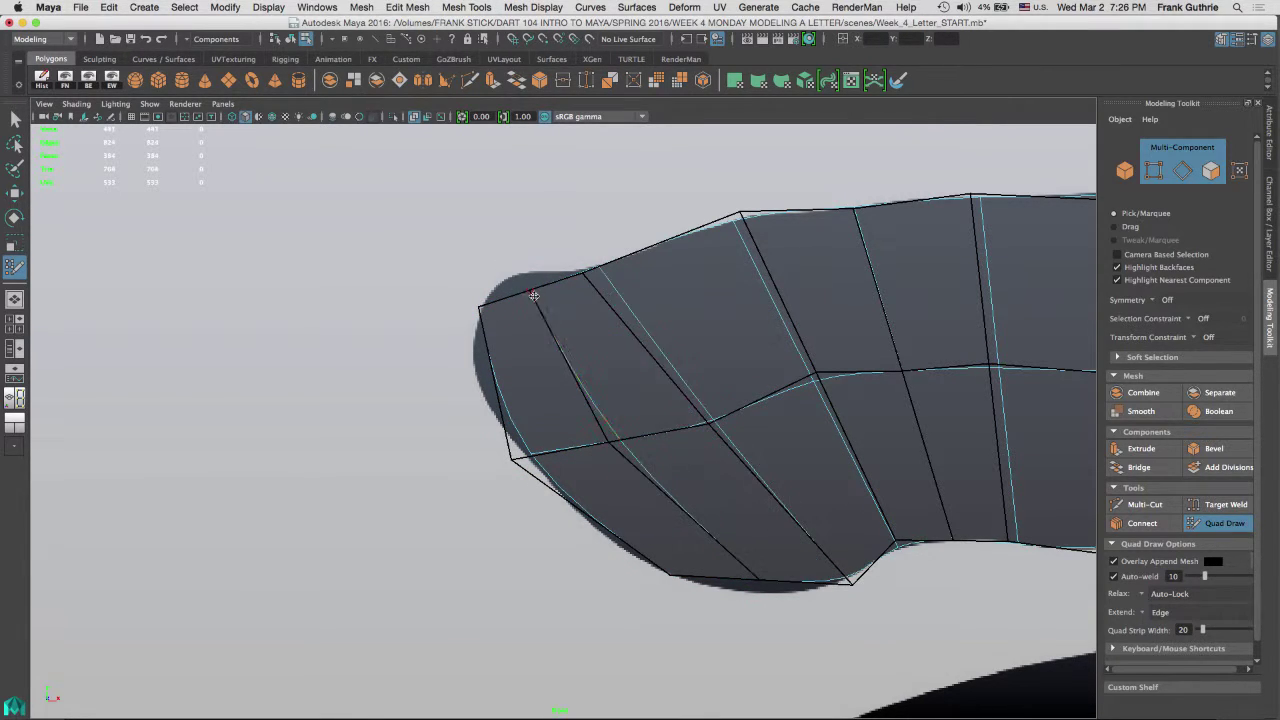
# Fit the upper and end vertices of the left arm's tip to the rounded outline of the stroke
pyautogui.moveTo(530, 291); pyautogui.dragTo(511, 272)
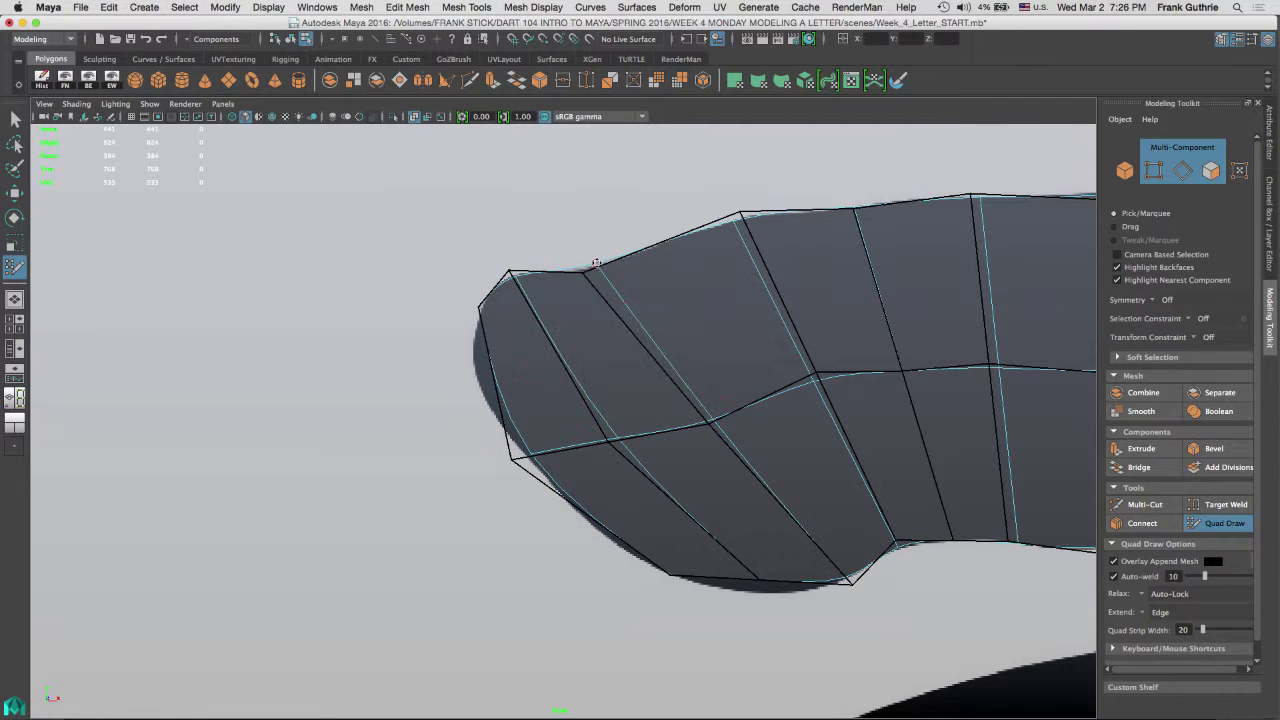
pyautogui.moveTo(595, 263); pyautogui.dragTo(518, 275)
pyautogui.moveTo(531, 457); pyautogui.dragTo(526, 455)
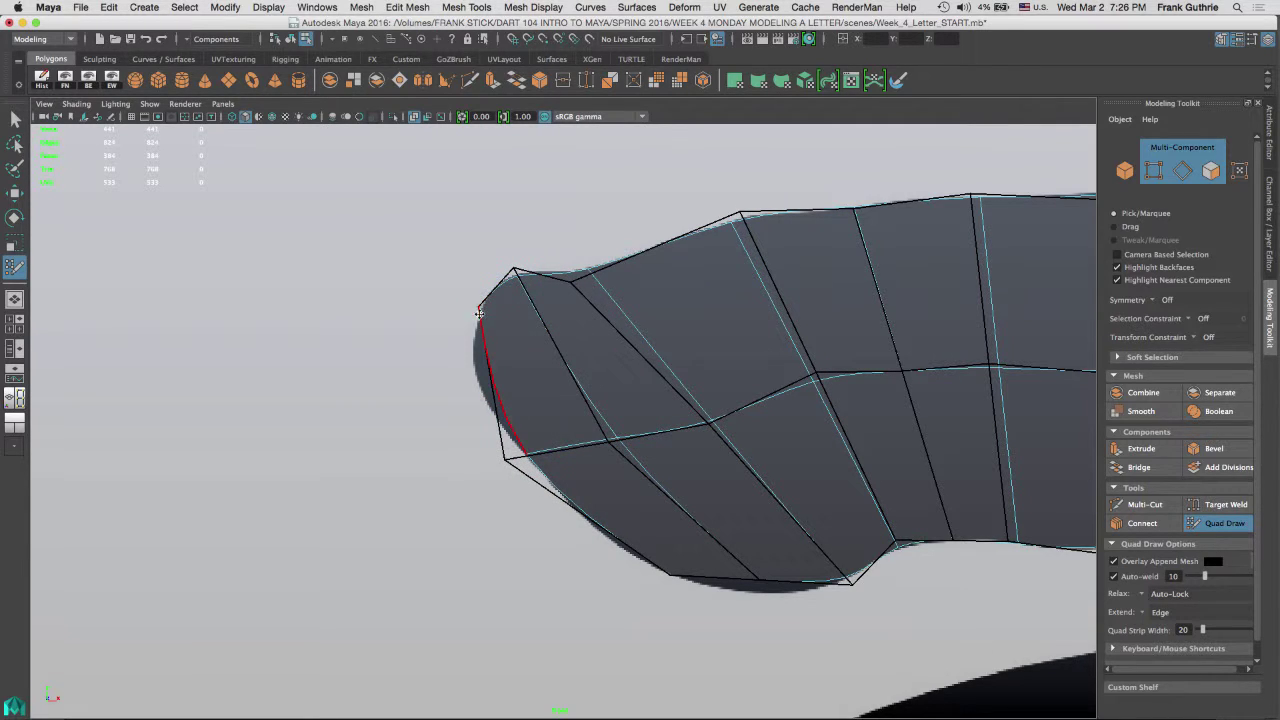
pyautogui.moveTo(478, 307); pyautogui.dragTo(472, 345)
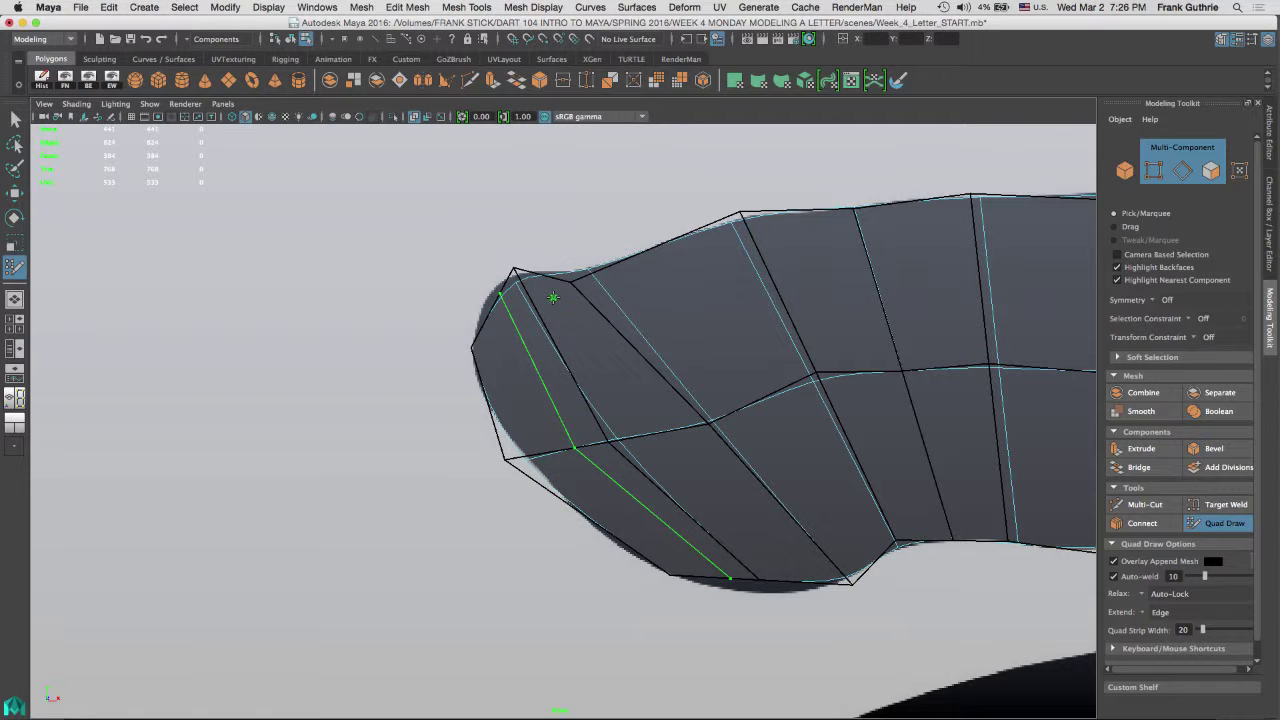
# Refine the tip's upper corner, leftmost and lower-left vertices so that the smoothed edge follows the rounded outline closely
pyautogui.keyDown('alt'); pyautogui.moveTo(520, 320); pyautogui.dragTo(727, 293, button='right'); pyautogui.keyUp('alt')
pyautogui.keyDown('alt'); pyautogui.moveTo(643, 277); pyautogui.dragTo(711, 399, button='middle'); pyautogui.keyUp('alt')
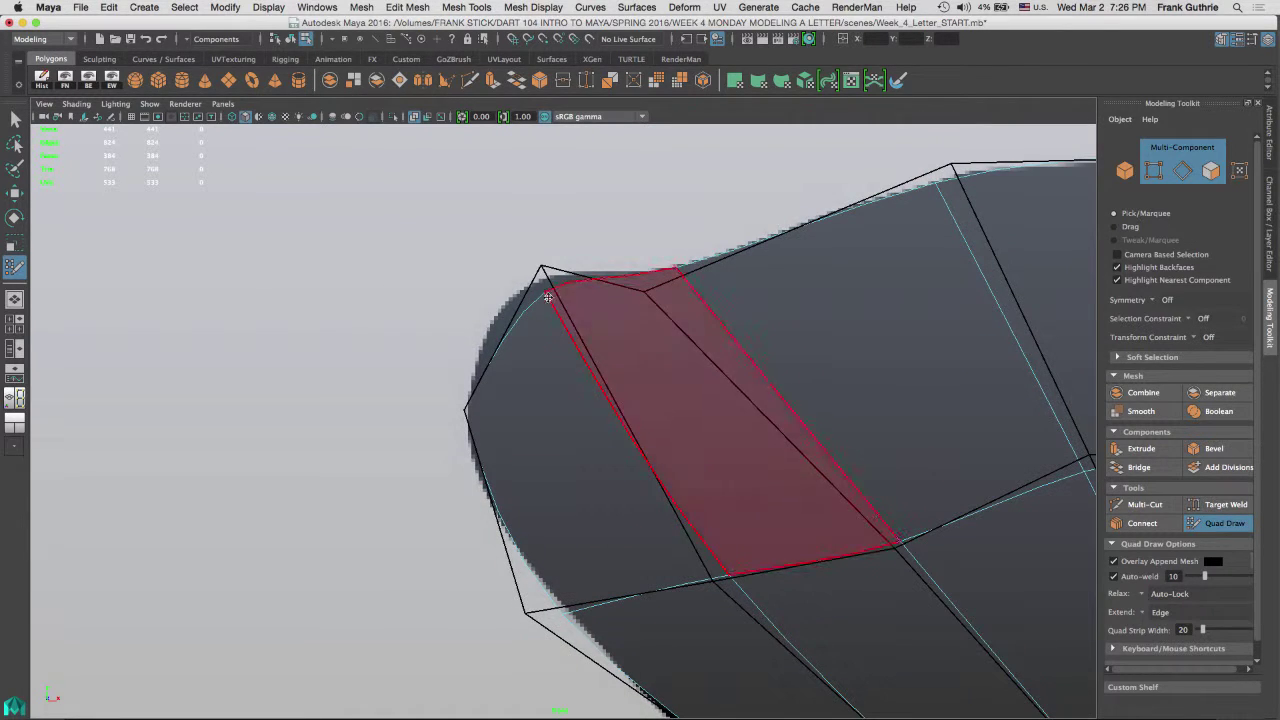
pyautogui.moveTo(547, 291); pyautogui.dragTo(521, 287)
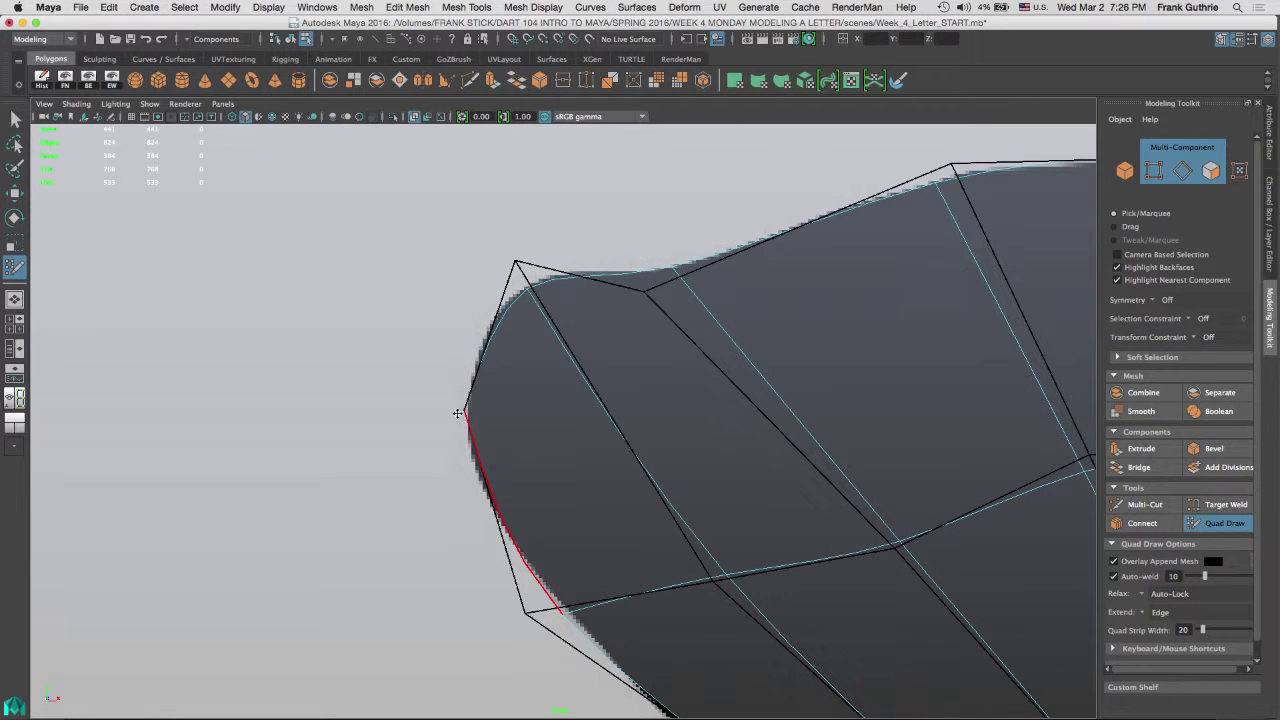
pyautogui.moveTo(464, 411); pyautogui.dragTo(468, 416)
pyautogui.moveTo(527, 293); pyautogui.dragTo(497, 320)
pyautogui.keyDown('alt'); pyautogui.moveTo(571, 543); pyautogui.dragTo(602, 398, button='middle'); pyautogui.keyUp('alt')
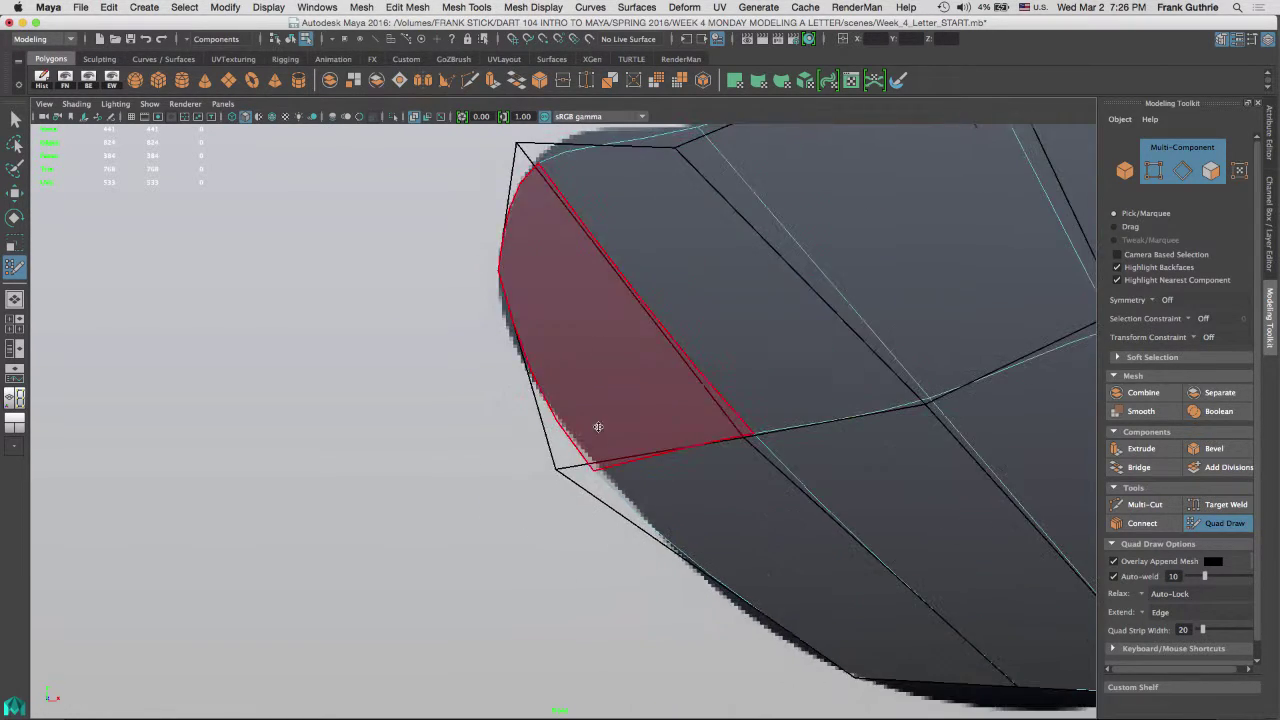
pyautogui.moveTo(596, 472); pyautogui.dragTo(589, 451)
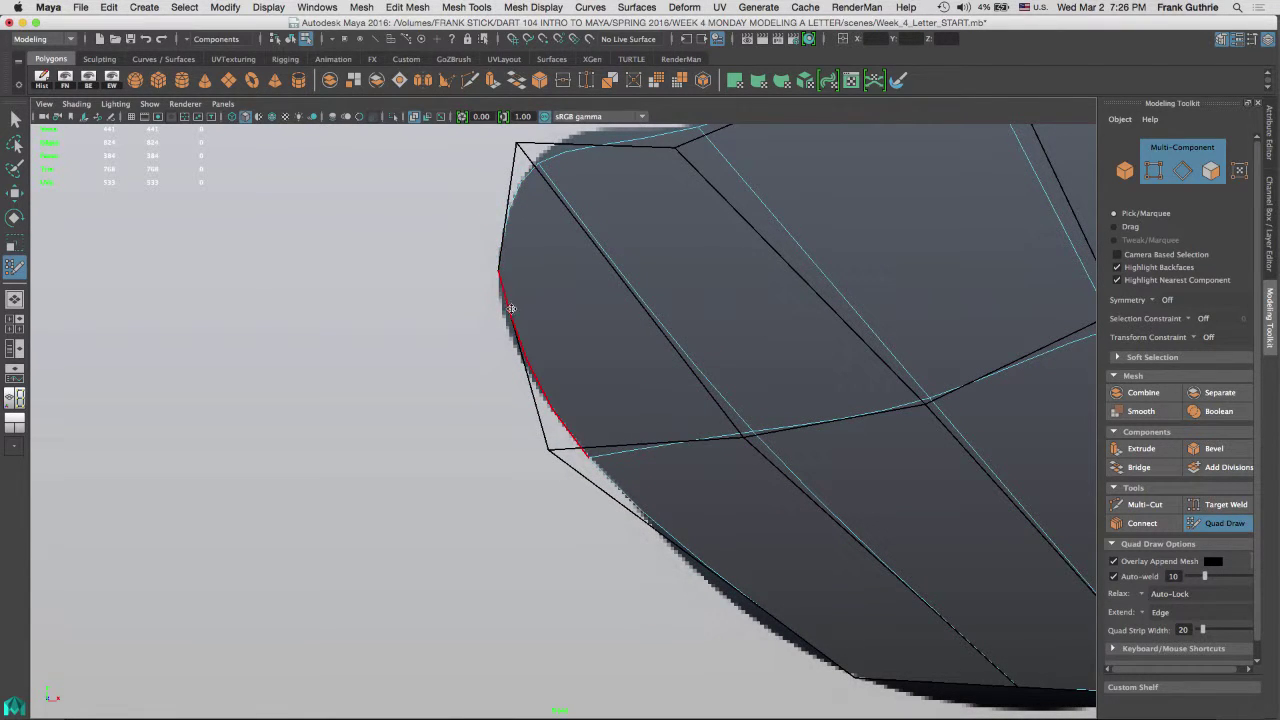
# Spread the two underside vertices behind the tip along the bulging lower outline of the left arm
pyautogui.scroll(-5, 708, 322)
pyautogui.keyDown('alt'); pyautogui.moveTo(686, 320); pyautogui.dragTo(477, 291, button='middle'); pyautogui.keyUp('alt')
pyautogui.keyDown('alt'); pyautogui.moveTo(487, 244); pyautogui.dragTo(568, 251, button='middle'); pyautogui.keyUp('alt')
pyautogui.keyDown('alt'); pyautogui.moveTo(497, 303); pyautogui.dragTo(700, 286, button='right'); pyautogui.keyUp('alt')
pyautogui.keyDown('alt'); pyautogui.moveTo(684, 287); pyautogui.dragTo(551, 289, button='middle'); pyautogui.keyUp('alt')
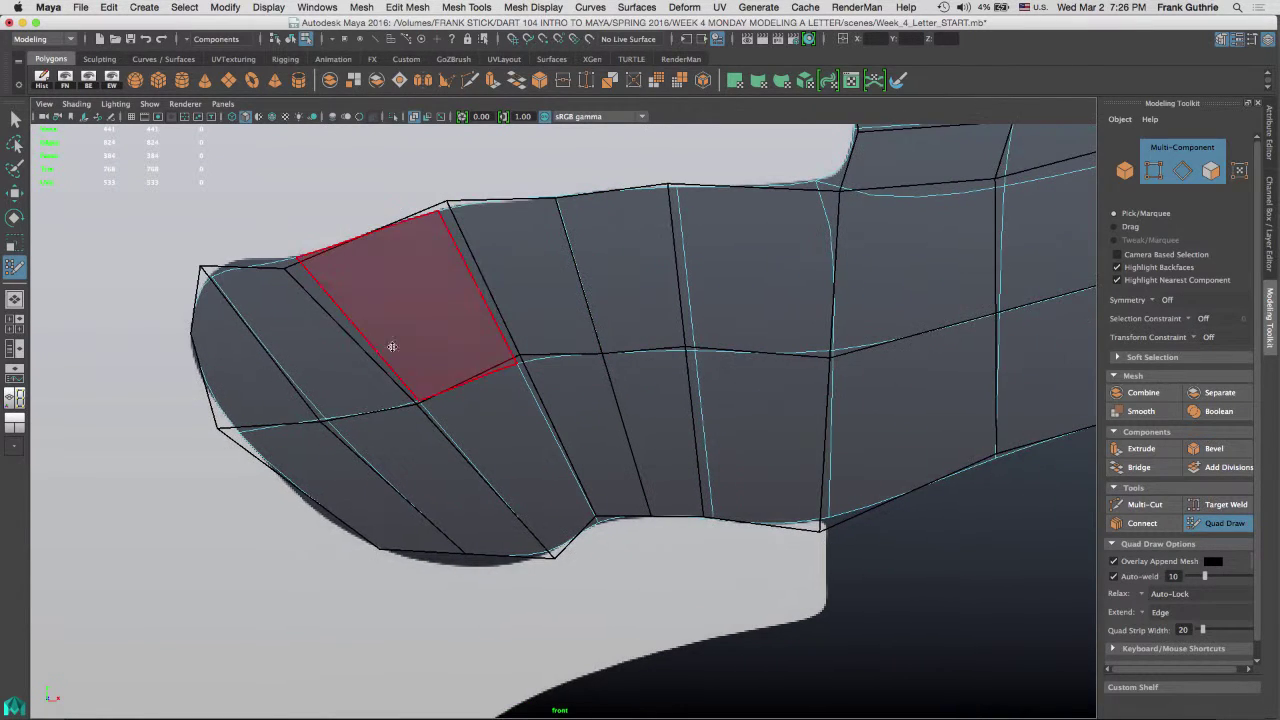
pyautogui.press('ctrl')
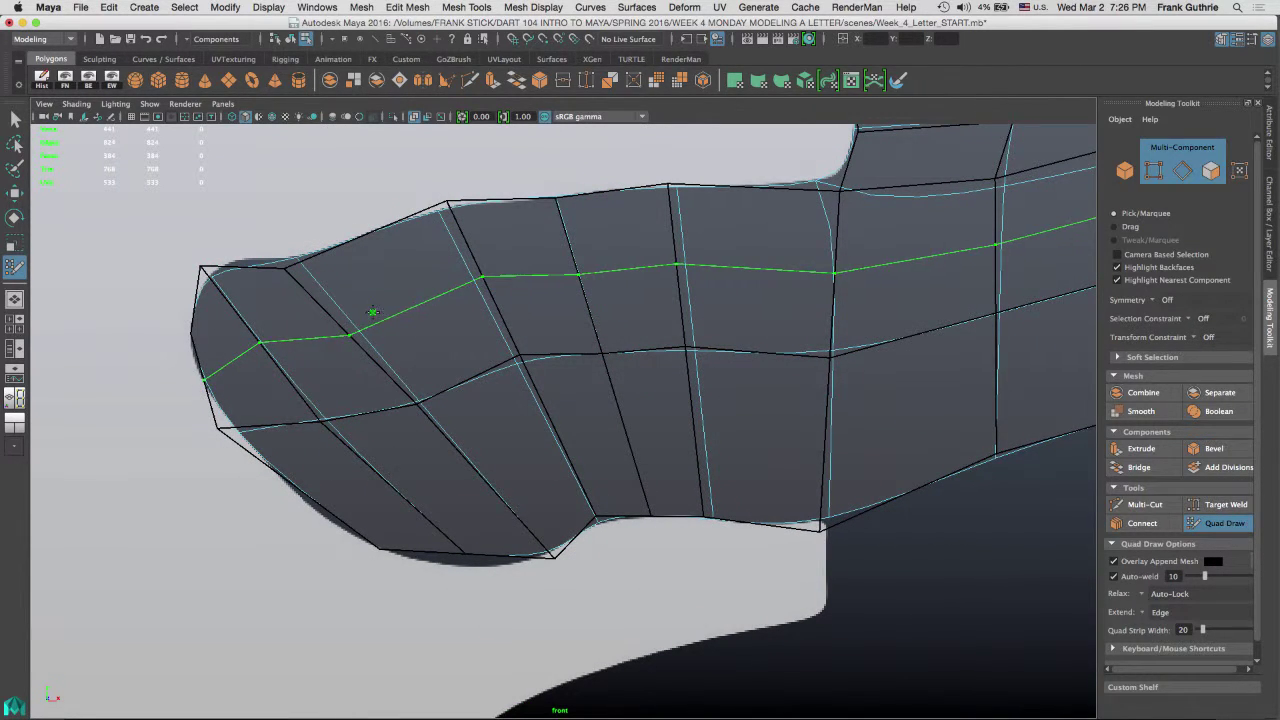
pyautogui.keyDown('alt'); pyautogui.moveTo(497, 431); pyautogui.dragTo(620, 228, button='middle'); pyautogui.keyUp('alt')
pyautogui.keyDown('alt'); pyautogui.moveTo(503, 357); pyautogui.dragTo(579, 305, button='right'); pyautogui.keyUp('alt')
pyautogui.keyDown('alt'); pyautogui.moveTo(578, 304); pyautogui.dragTo(600, 444, button='middle'); pyautogui.keyUp('alt')
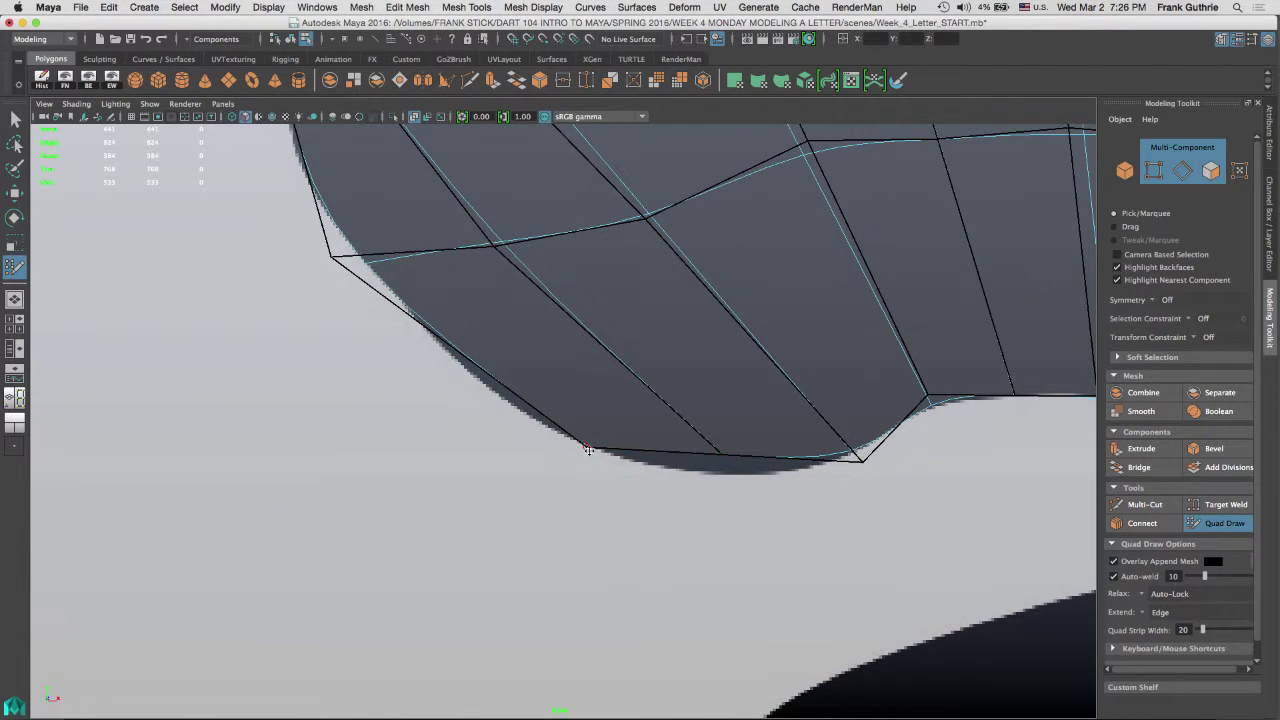
pyautogui.moveTo(587, 447); pyautogui.dragTo(520, 411)
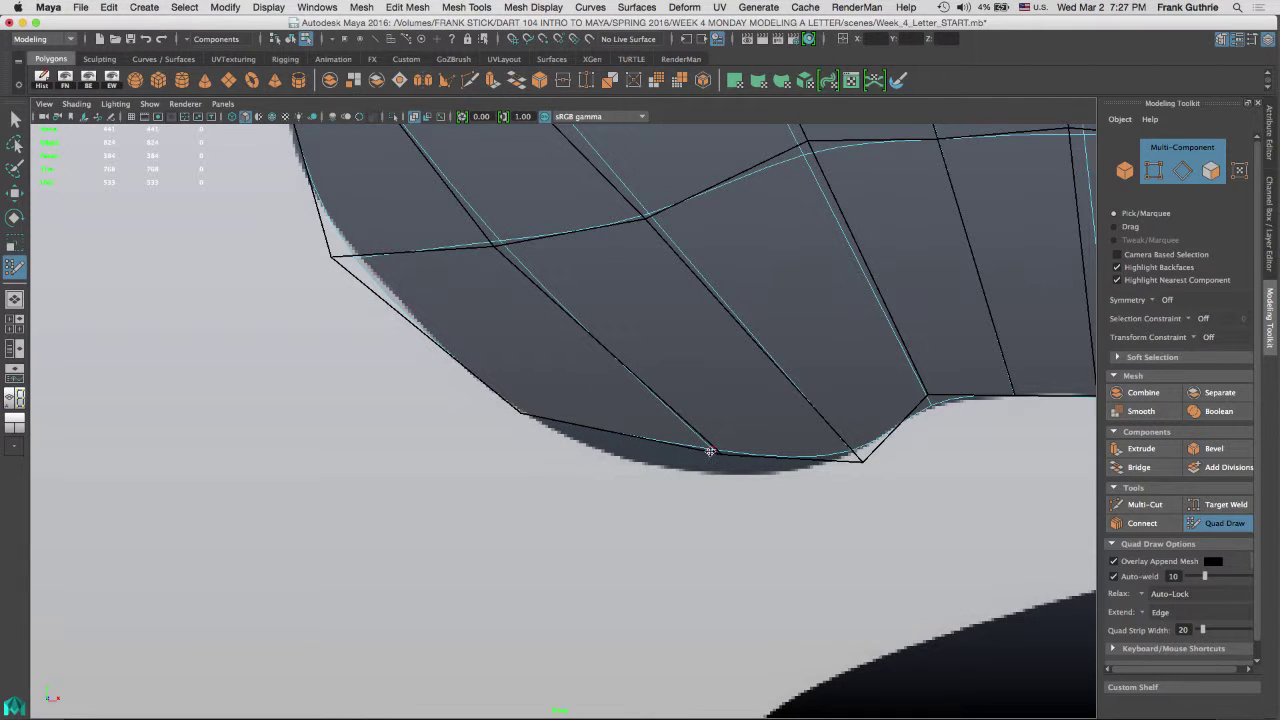
pyautogui.moveTo(713, 449); pyautogui.dragTo(662, 481)
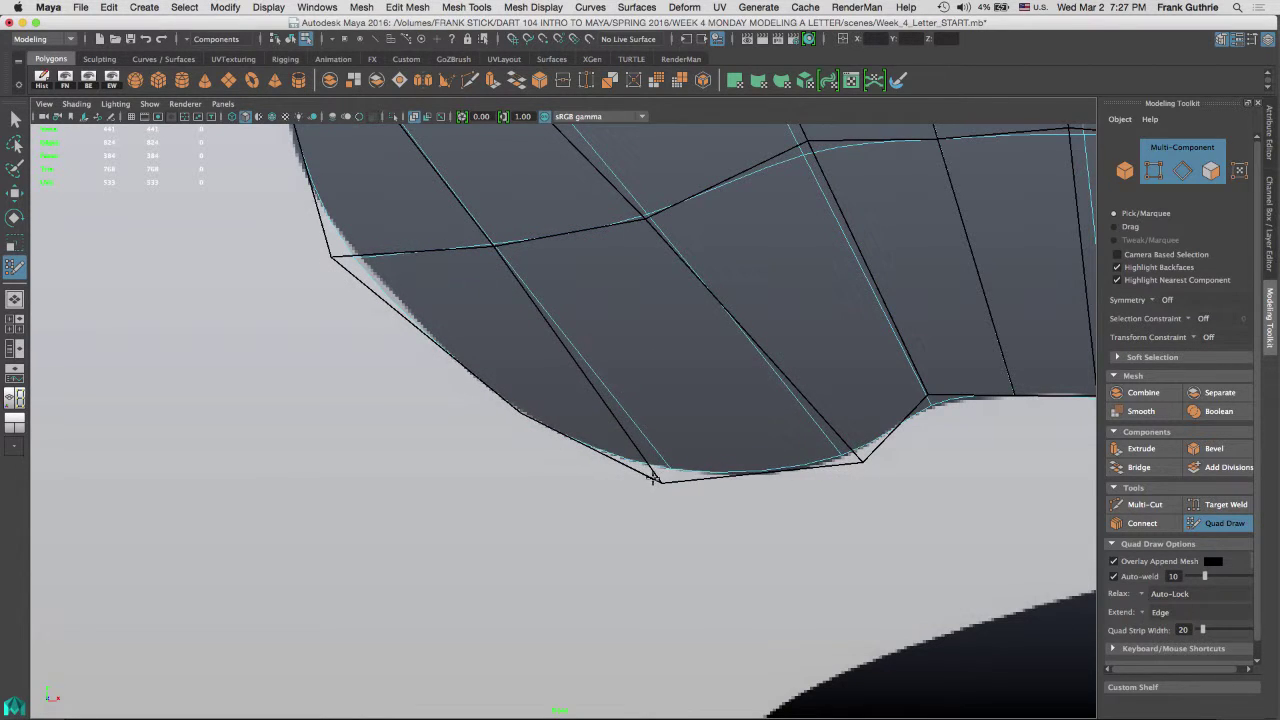
# Insert an edge loop on each side of the dip in the arm's upper edge and fit the dip's vertices to the outline
pyautogui.keyDown('alt'); pyautogui.moveTo(653, 301); pyautogui.dragTo(671, 529); pyautogui.keyUp('alt')
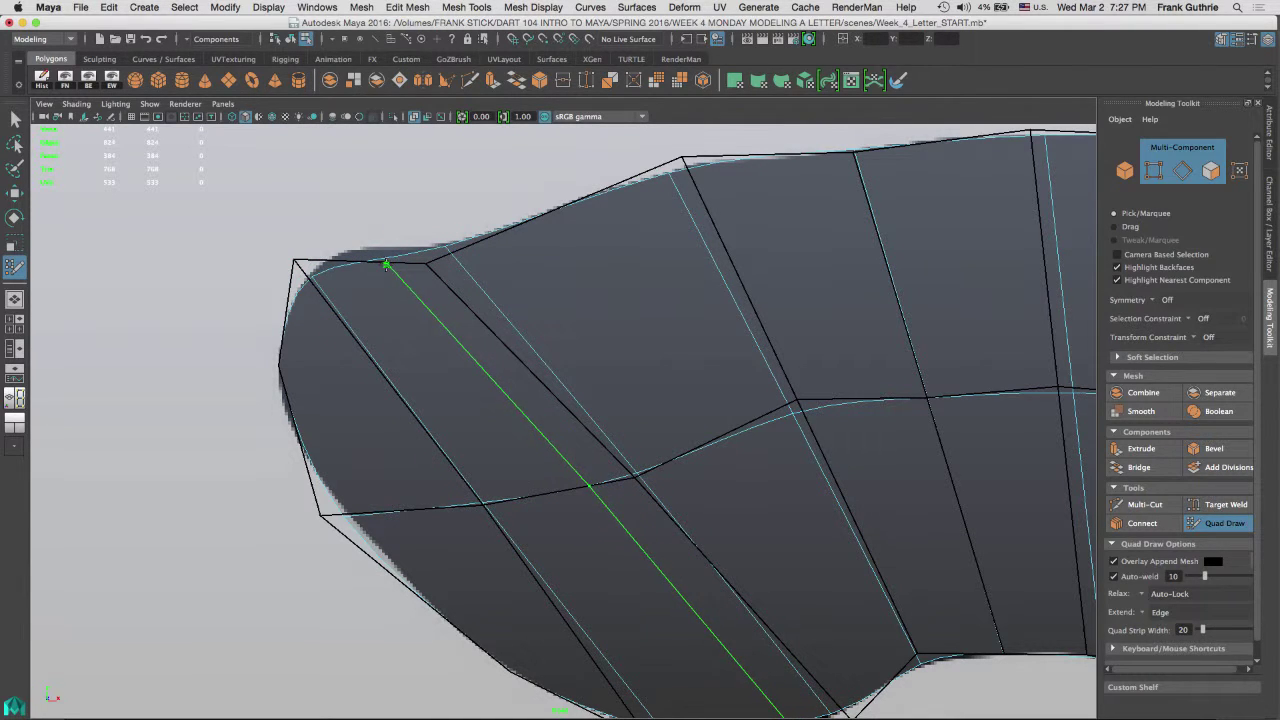
pyautogui.keyDown('ctrl'); pyautogui.click(385, 264); pyautogui.keyUp('ctrl')
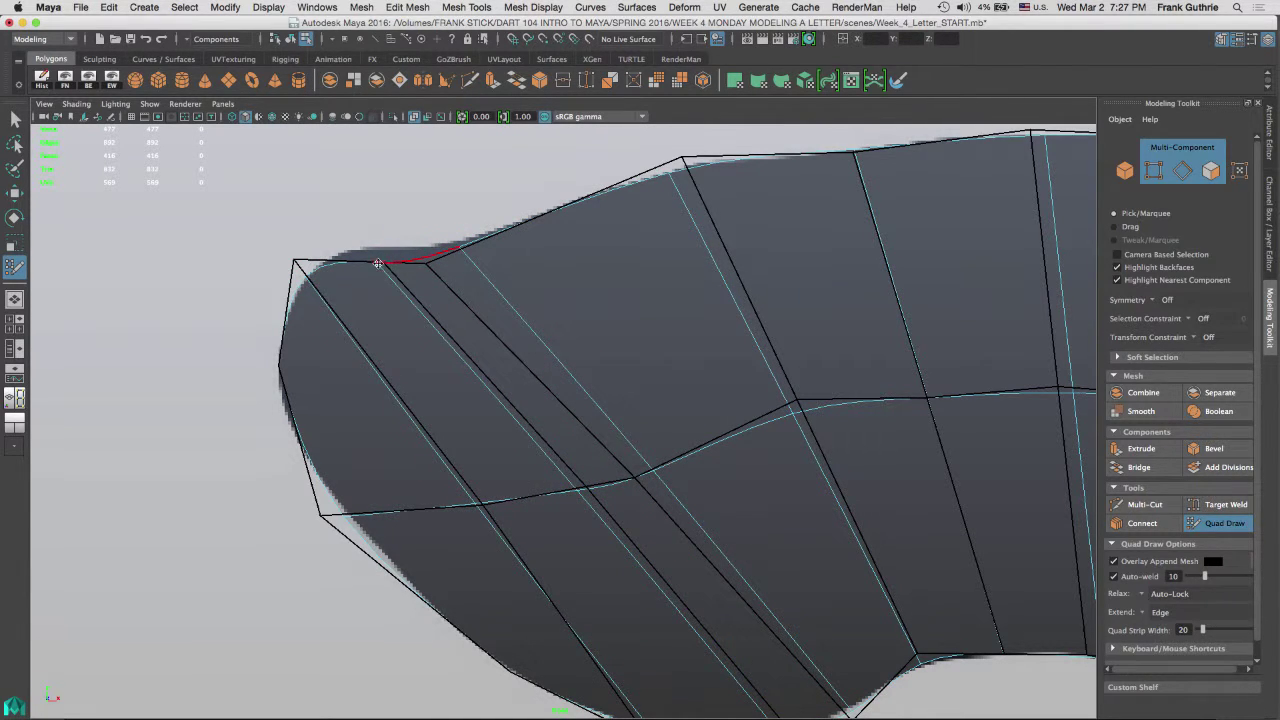
pyautogui.moveTo(379, 263)
pyautogui.mouseDown()
pyautogui.moveTo(389, 244)
pyautogui.moveTo(473, 239)
pyautogui.mouseUp()
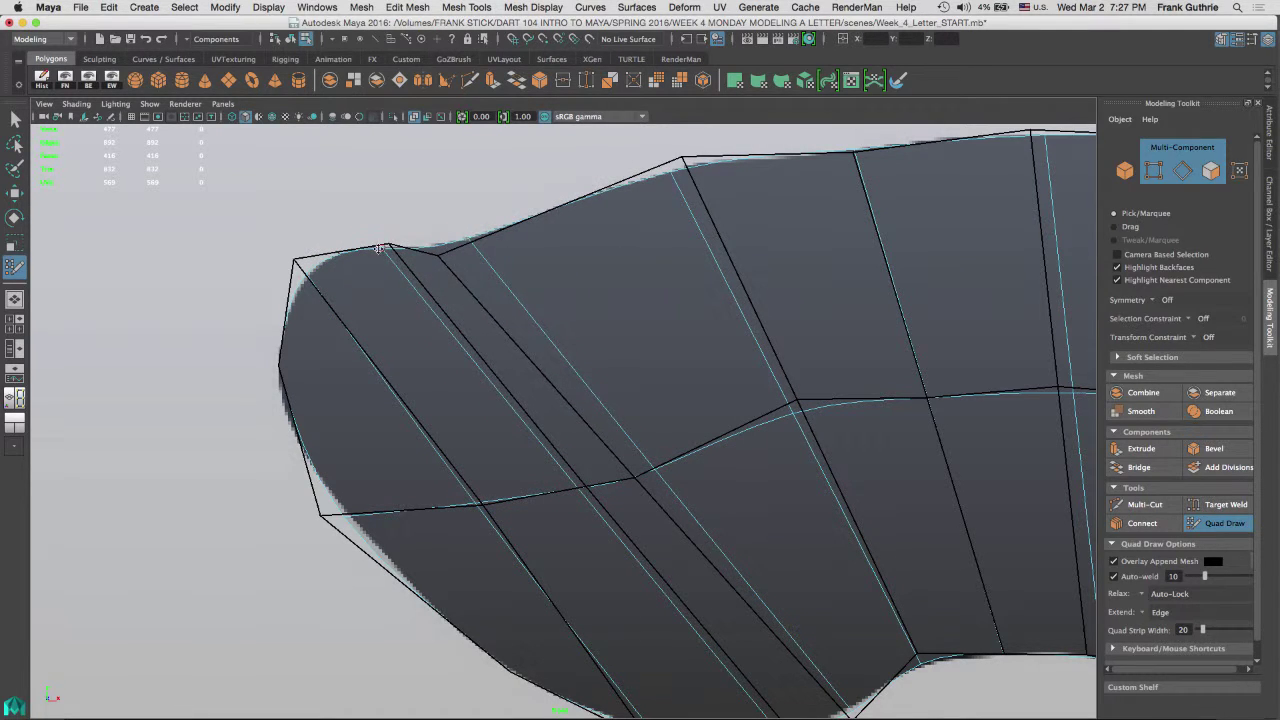
pyautogui.moveTo(382, 246); pyautogui.dragTo(385, 244)
pyautogui.keyDown('ctrl'); pyautogui.click(559, 209); pyautogui.keyUp('ctrl')
# Fit the left arm's underside vertices to the outline, from the bulge behind the tip through the notch
pyautogui.keyDown('alt'); pyautogui.moveTo(690, 476); pyautogui.dragTo(511, 257, button='middle'); pyautogui.keyUp('alt')
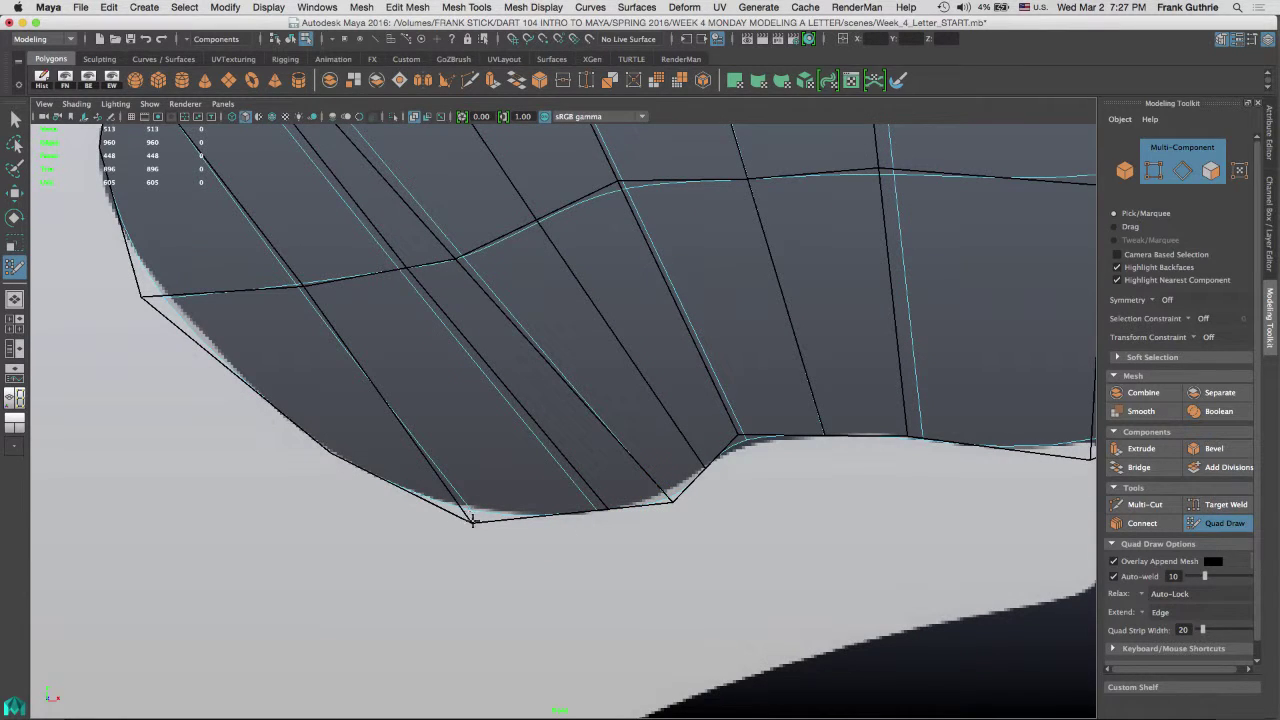
pyautogui.moveTo(471, 509); pyautogui.dragTo(433, 497)
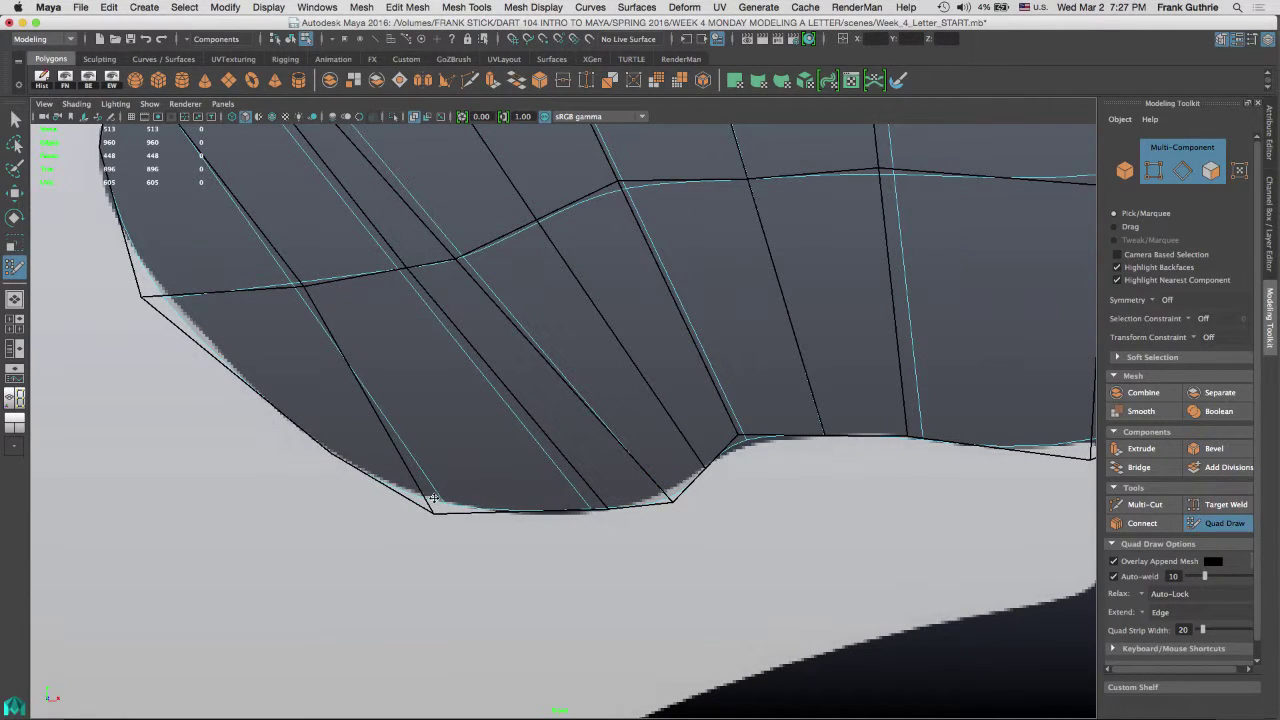
pyautogui.moveTo(591, 511); pyautogui.dragTo(563, 516)
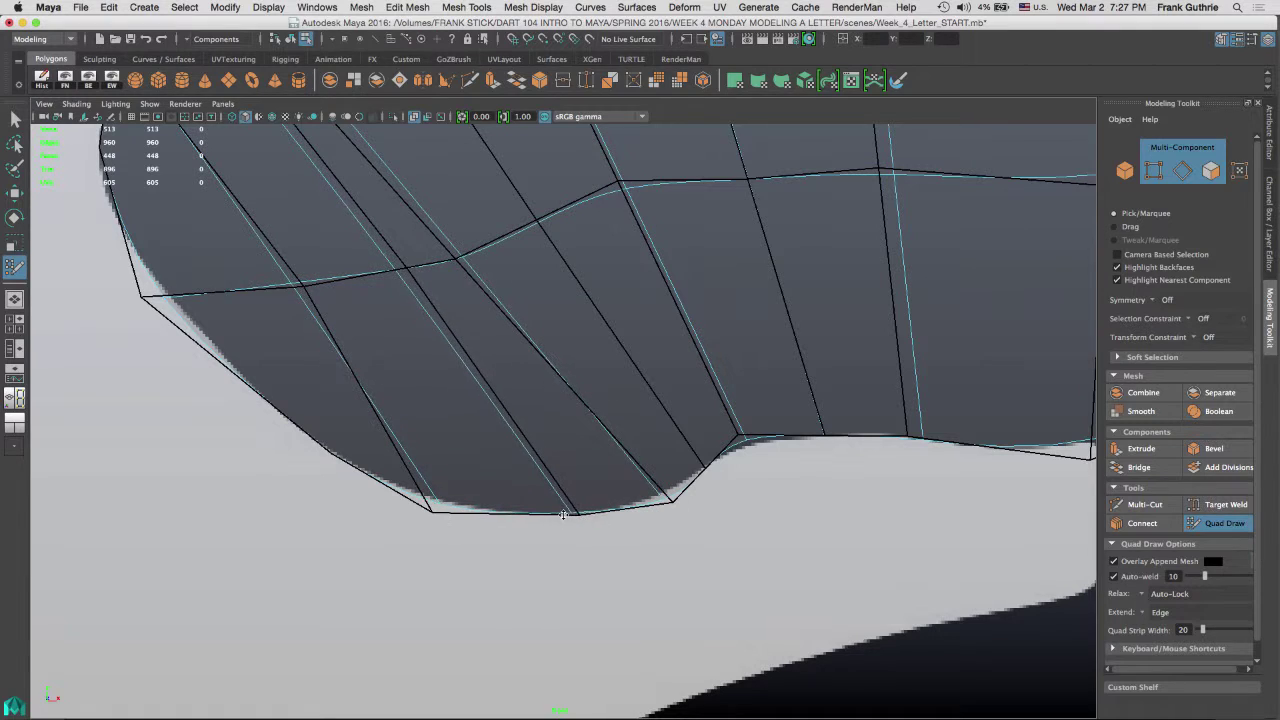
pyautogui.moveTo(663, 500); pyautogui.dragTo(701, 464)
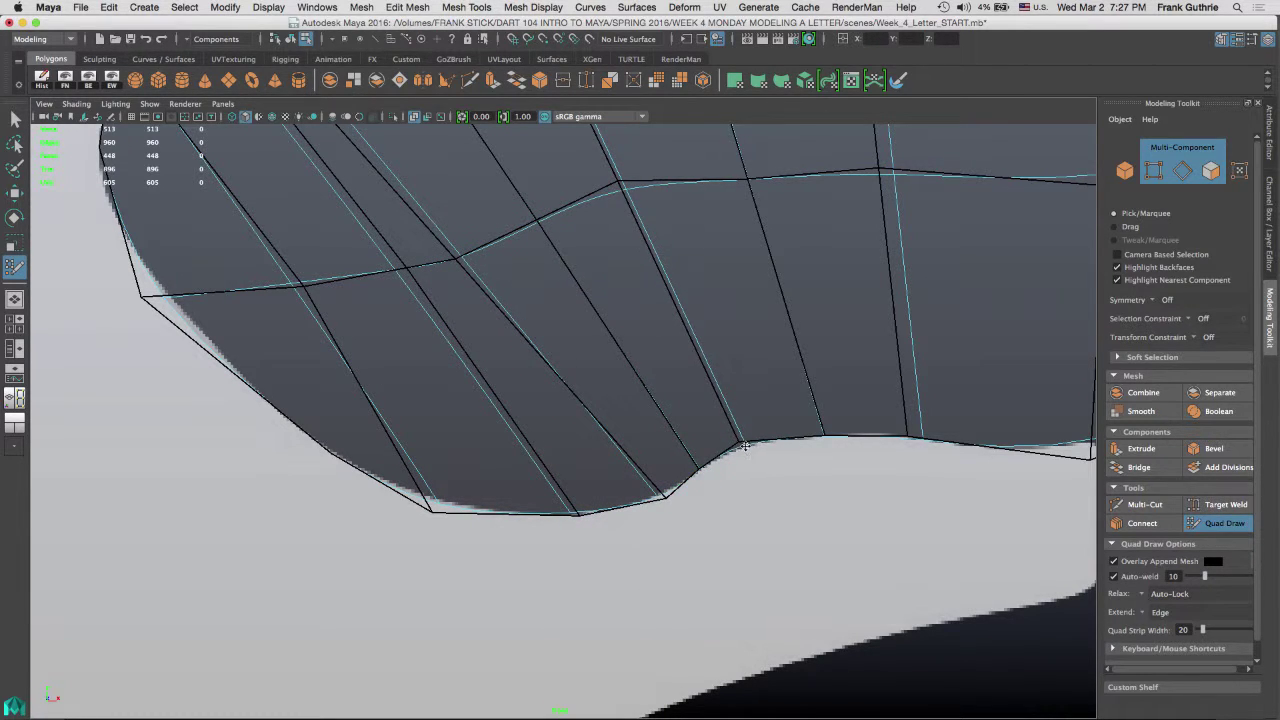
pyautogui.keyDown('alt'); pyautogui.moveTo(767, 363); pyautogui.dragTo(637, 313, button='middle'); pyautogui.keyUp('alt')
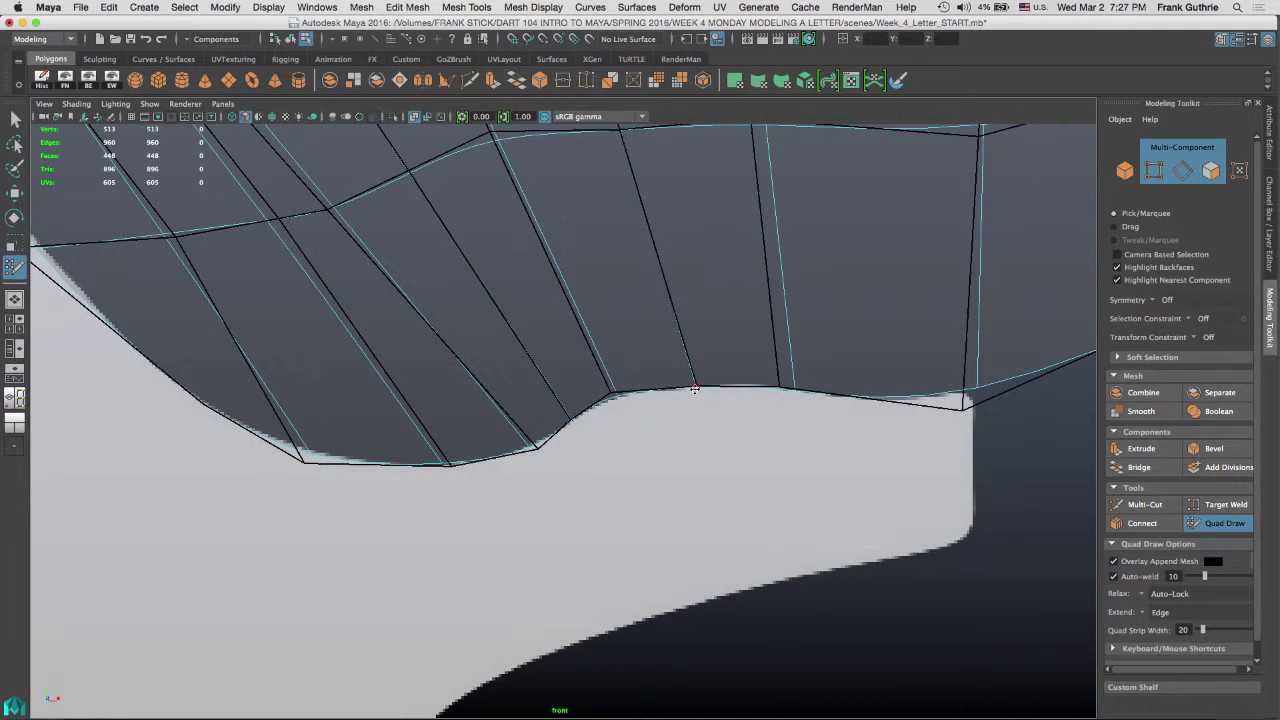
pyautogui.moveTo(696, 387); pyautogui.dragTo(718, 383)
pyautogui.moveTo(587, 408)
pyautogui.mouseDown()
pyautogui.moveTo(597, 405)
pyautogui.moveTo(583, 412)
pyautogui.mouseUp()
pyautogui.moveTo(533, 445); pyautogui.dragTo(528, 448)
# Fine-tune the bulge and notch vertices on the arm's underside in unsmoothed display, and restore the smooth preview
pyautogui.press('1')
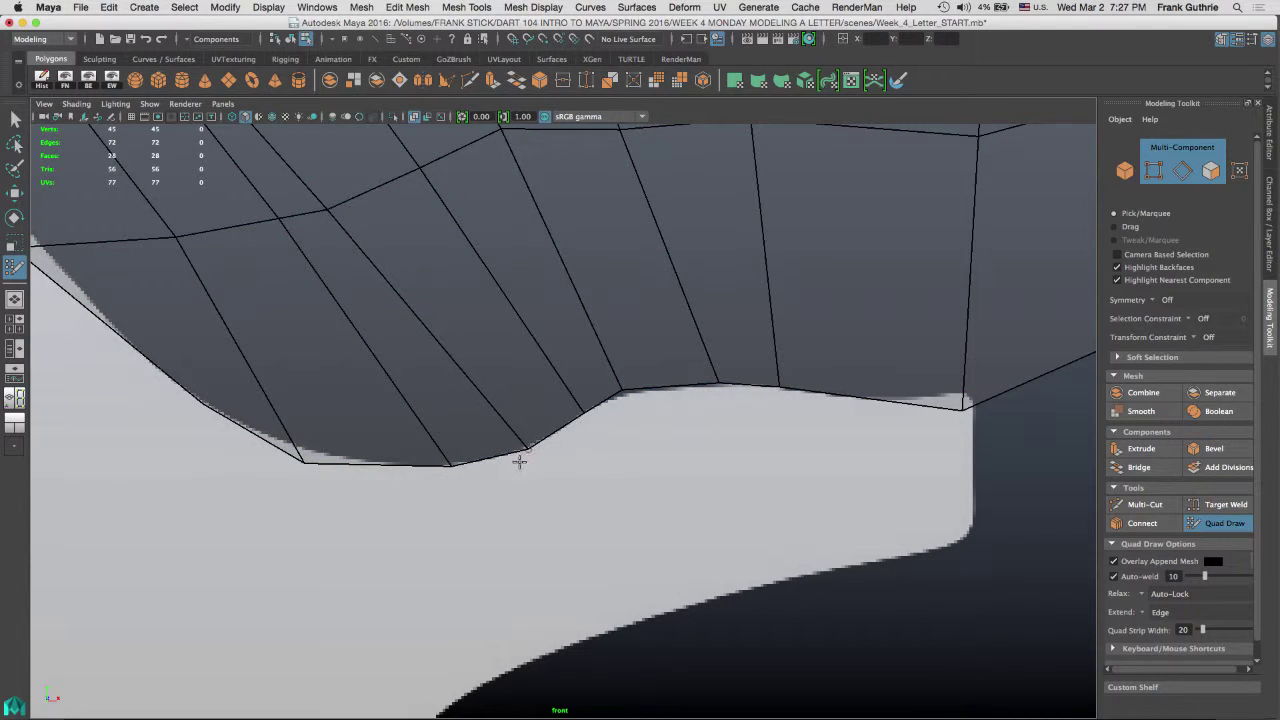
pyautogui.moveTo(304, 463); pyautogui.dragTo(300, 459)
pyautogui.moveTo(719, 382); pyautogui.dragTo(709, 385)
pyautogui.moveTo(622, 390); pyautogui.dragTo(626, 392)
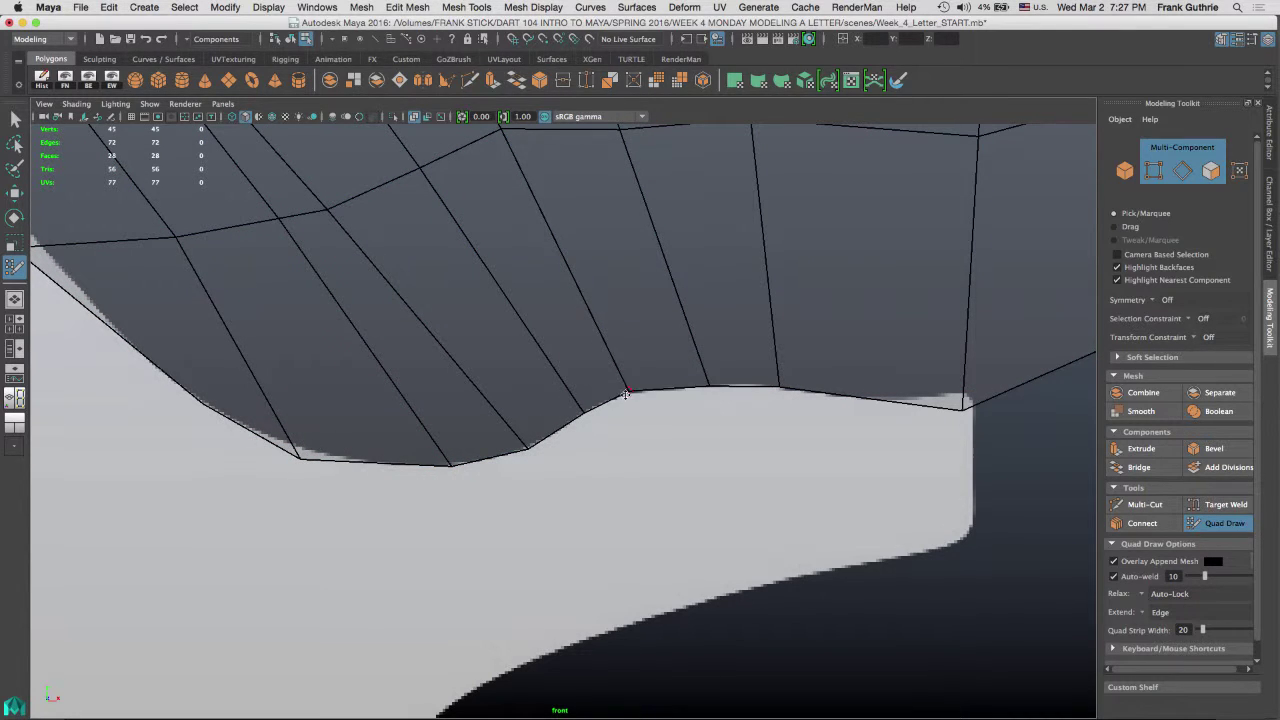
pyautogui.press('3')
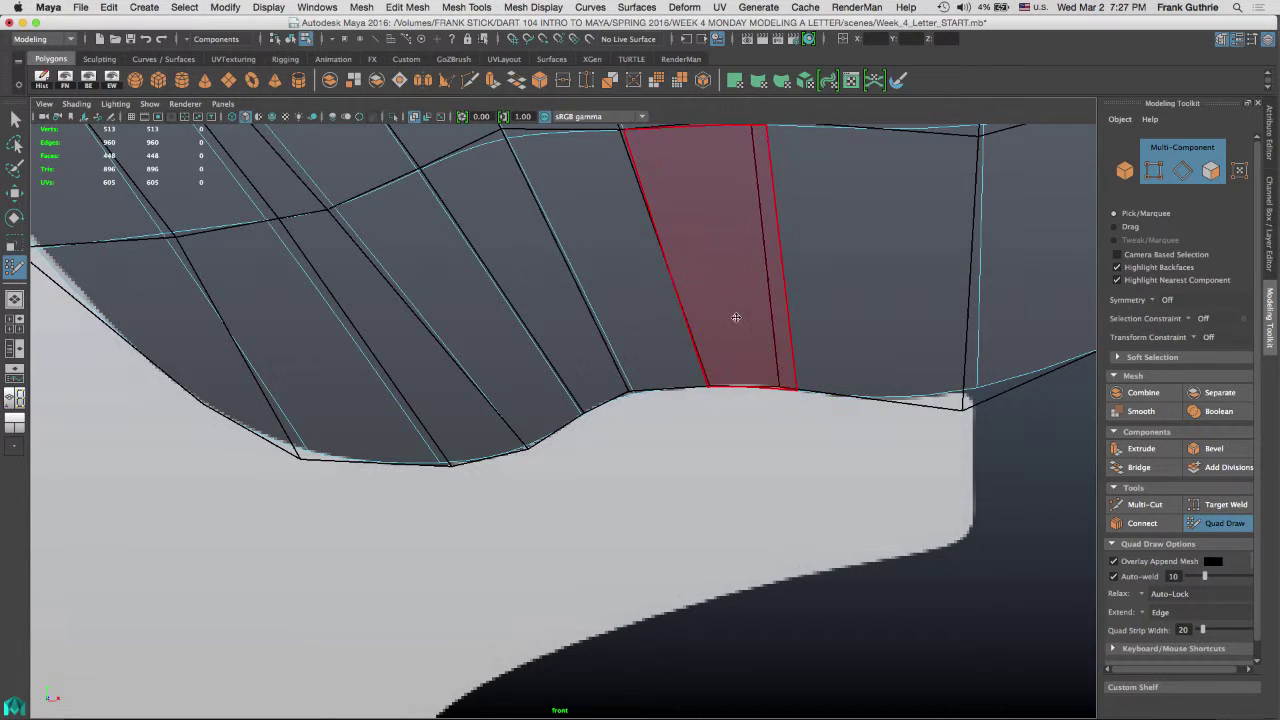
# Examine the fit of the left arm and its junction with the vertical stroke against the reference outline
pyautogui.keyDown('alt'); pyautogui.moveTo(746, 258); pyautogui.dragTo(632, 536, button='middle'); pyautogui.keyUp('alt')
pyautogui.keyDown('alt'); pyautogui.moveTo(857, 289); pyautogui.dragTo(633, 477, button='middle'); pyautogui.keyUp('alt')
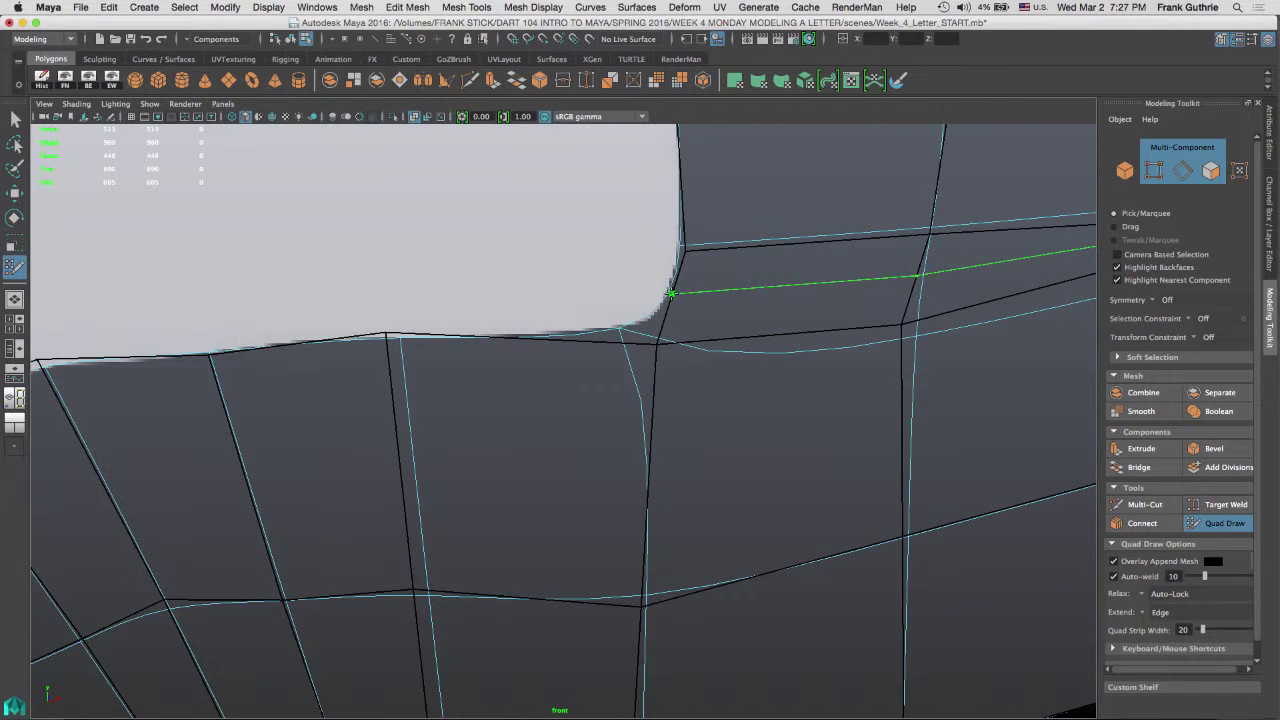
pyautogui.keyDown('alt'); pyautogui.moveTo(504, 330); pyautogui.dragTo(715, 218, button='middle'); pyautogui.keyUp('alt')
pyautogui.moveTo(715, 218)
pyautogui.keyDown('alt'); pyautogui.mouseDown()
pyautogui.moveTo(574, 294)
pyautogui.moveTo(558, 317)
pyautogui.mouseUp(); pyautogui.keyUp('alt')
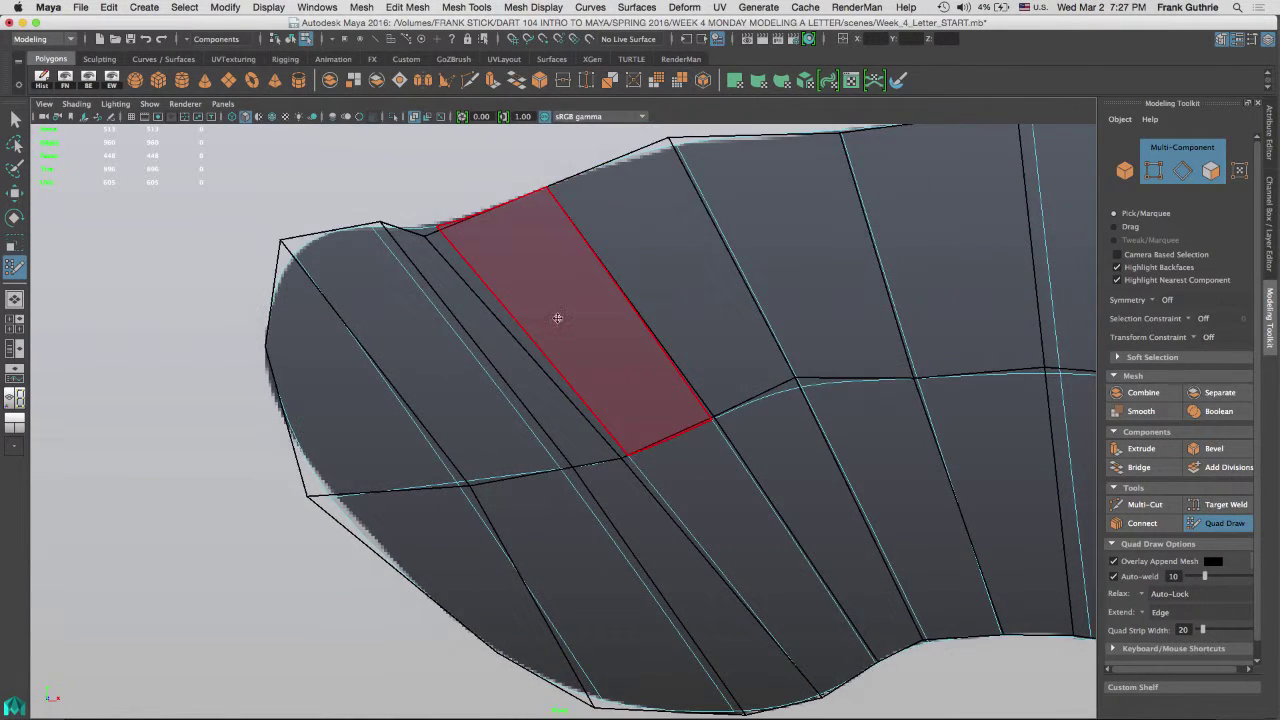
pyautogui.keyDown('alt'); pyautogui.moveTo(559, 320); pyautogui.dragTo(513, 330, button='right'); pyautogui.keyUp('alt')
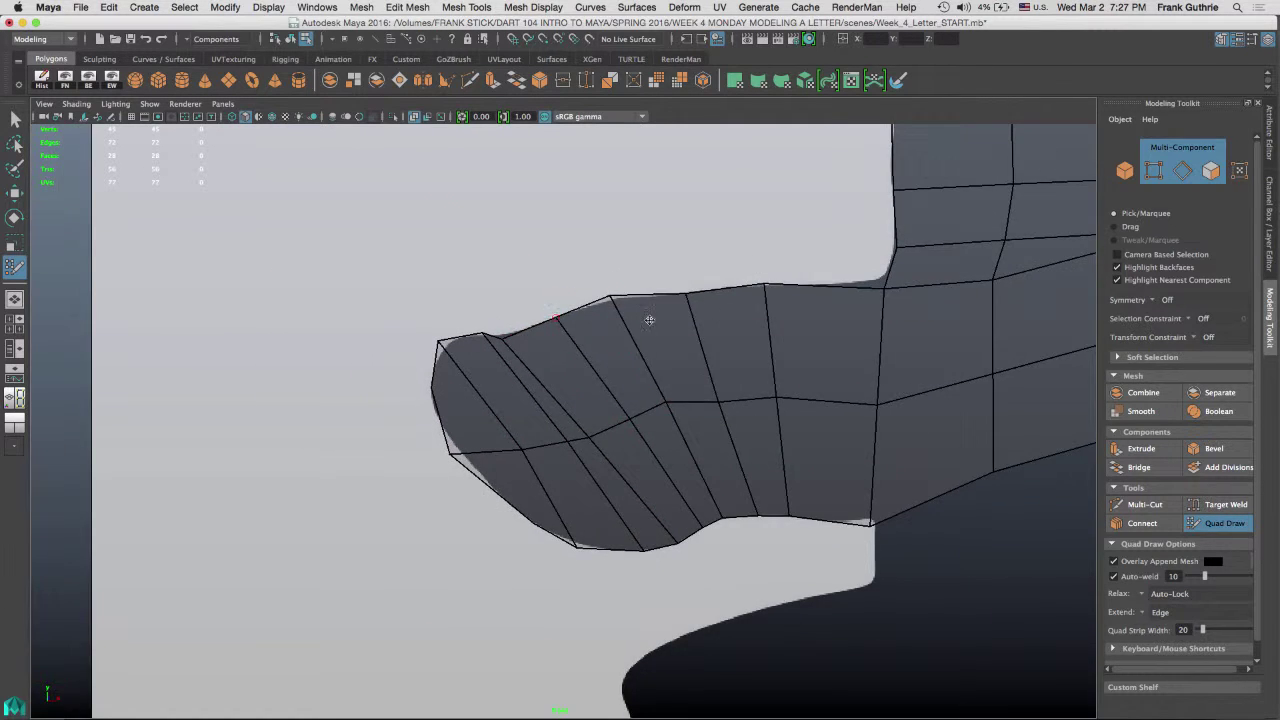
pyautogui.keyDown('alt'); pyautogui.moveTo(694, 322); pyautogui.dragTo(443, 389, button='middle'); pyautogui.keyUp('alt')
pyautogui.keyDown('alt'); pyautogui.moveTo(749, 312); pyautogui.dragTo(856, 283, button='right'); pyautogui.keyUp('alt')
pyautogui.scroll(2, 747, 318)
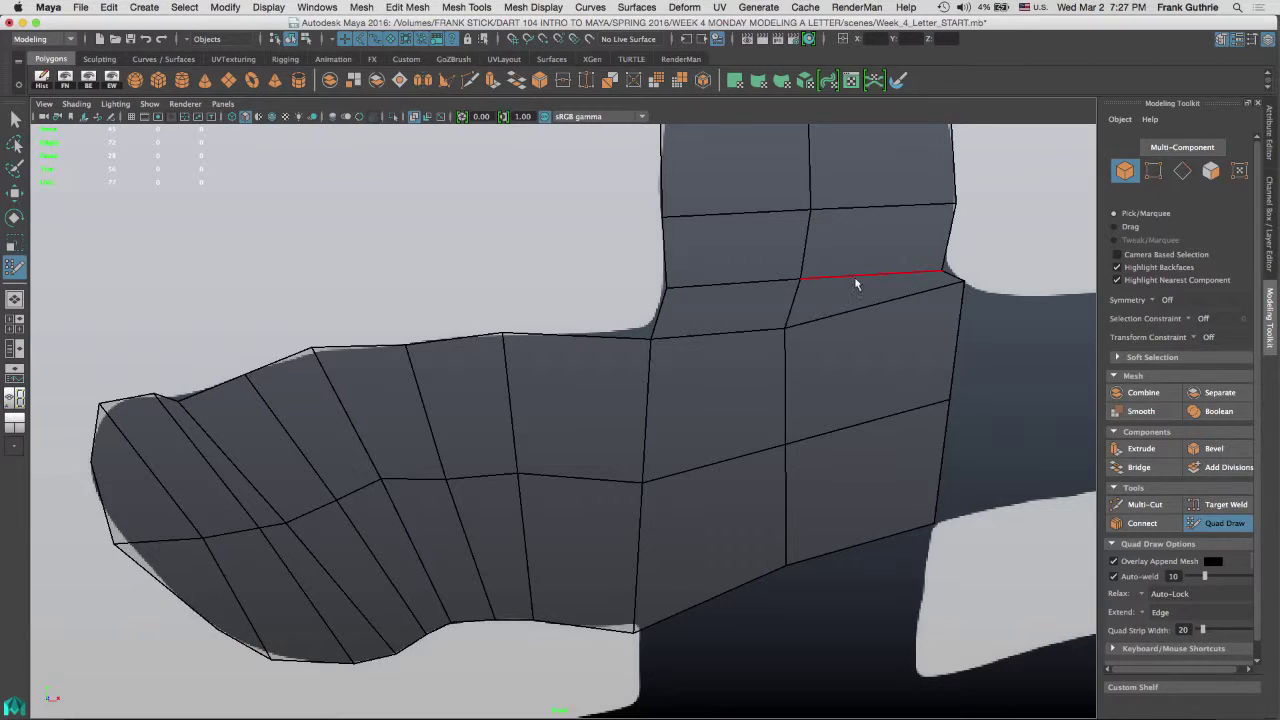
# Exit Quad Draw and move the vertical stroke's left-edge vertex and the inner corner vertex above the left arm onto the outline
pyautogui.press('q')
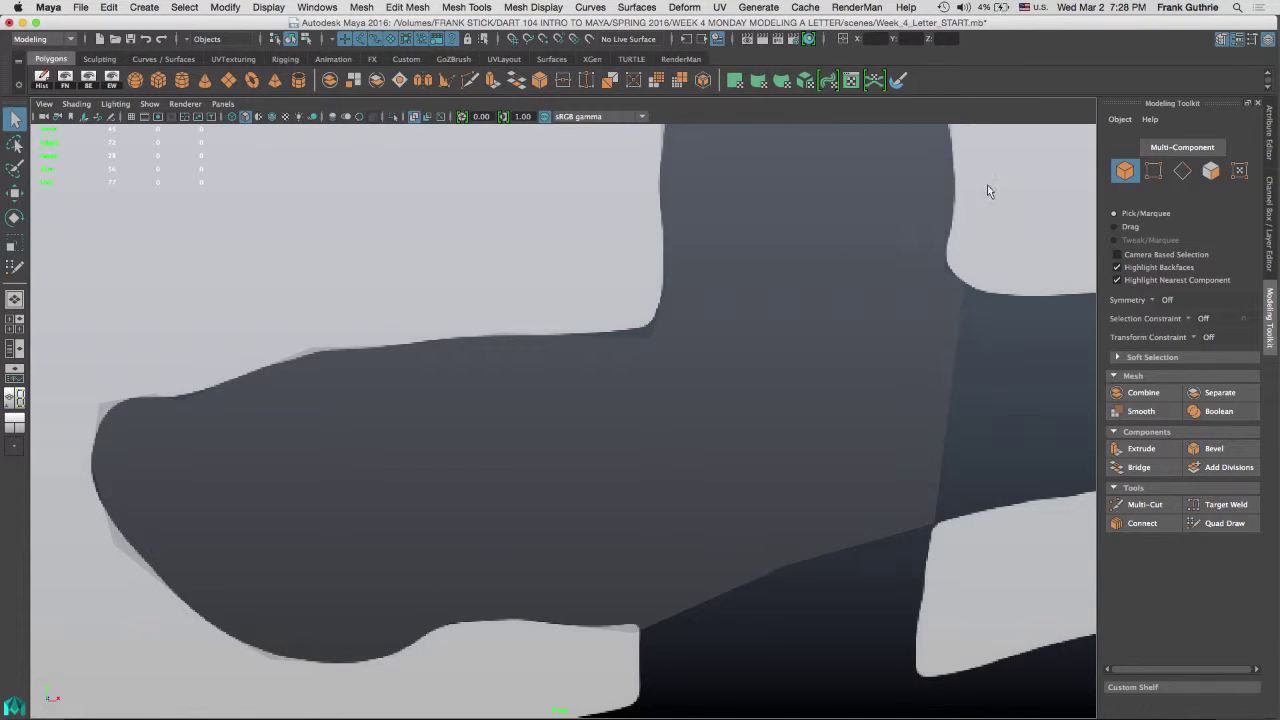
pyautogui.click(723, 358)
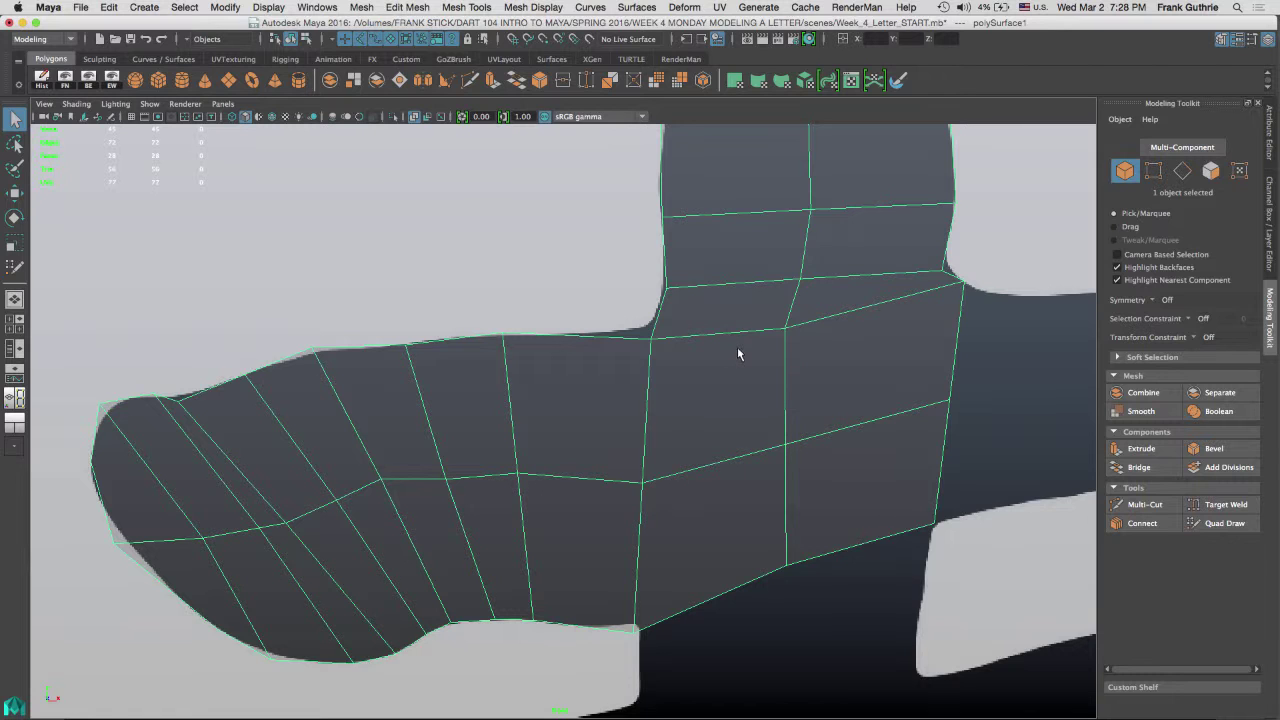
pyautogui.scroll(3, 608, 357)
pyautogui.moveTo(608, 357); pyautogui.dragTo(594, 310, button='right')
pyautogui.click(628, 316)
pyautogui.press('w')
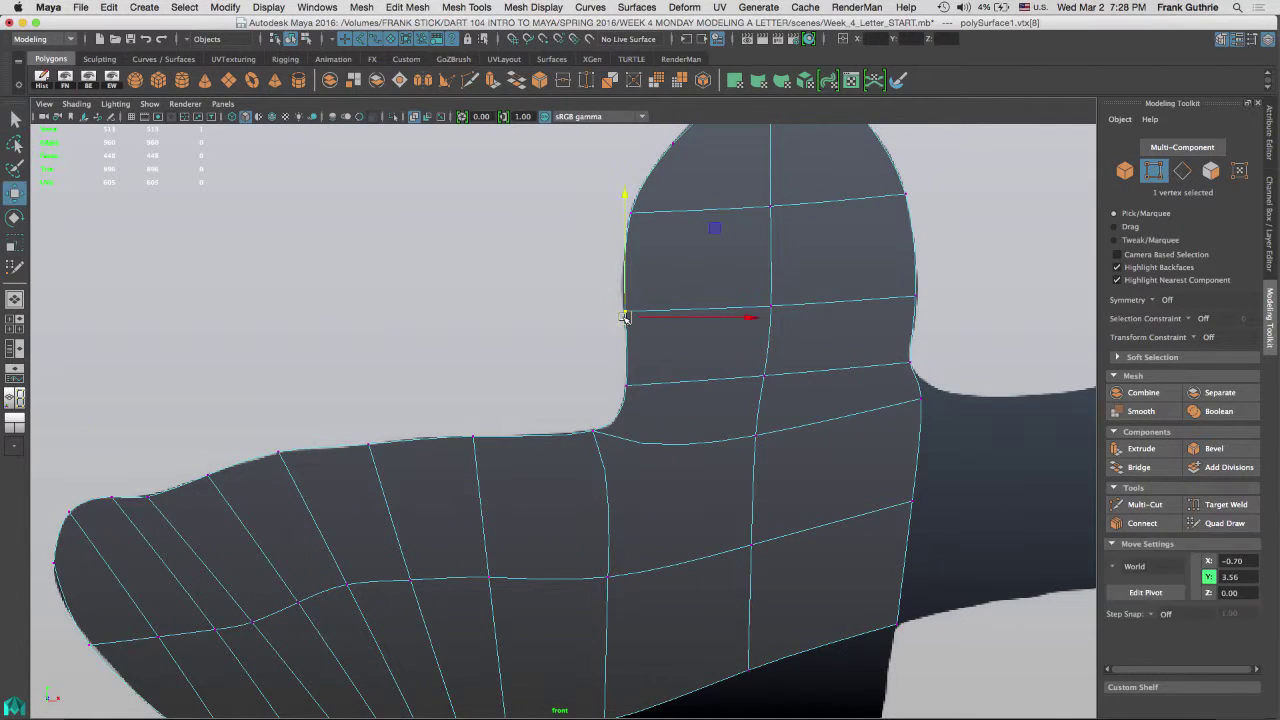
pyautogui.click(597, 432)
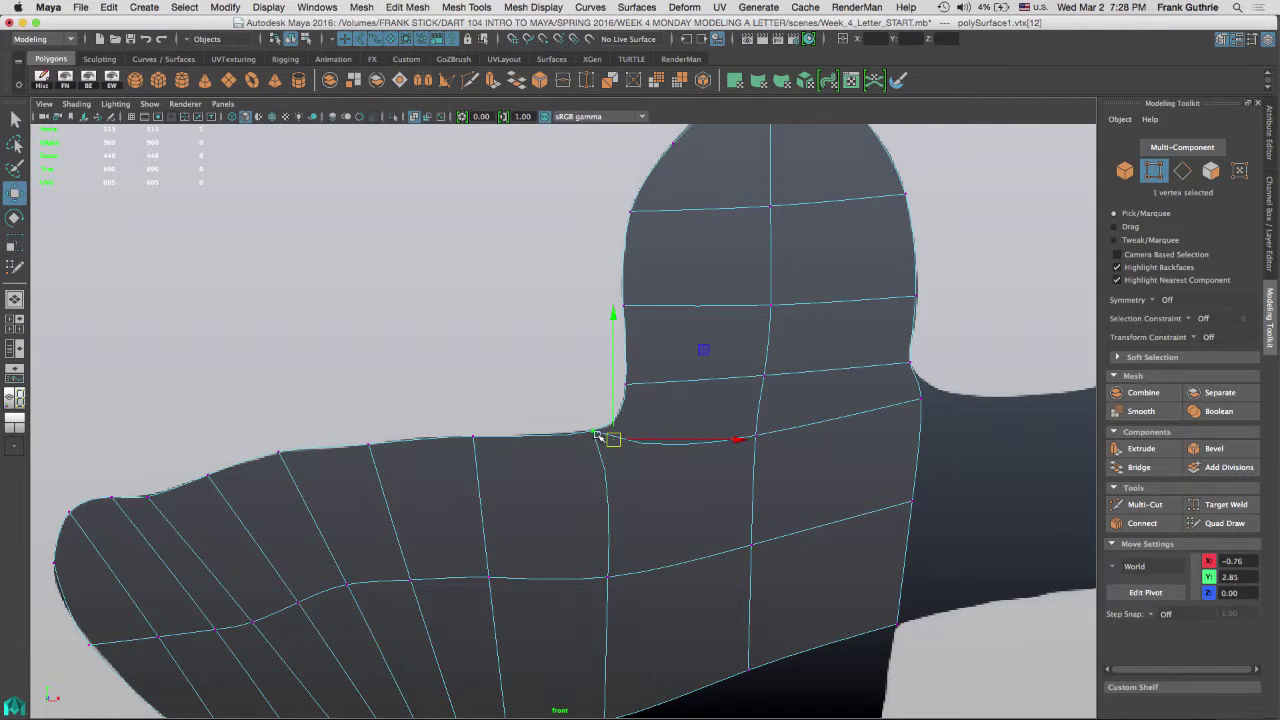
pyautogui.keyDown('alt'); pyautogui.moveTo(594, 397); pyautogui.dragTo(688, 243, button='middle'); pyautogui.keyUp('alt')
pyautogui.keyDown('alt'); pyautogui.moveTo(517, 305); pyautogui.dragTo(540, 251, button='middle'); pyautogui.keyUp('alt')
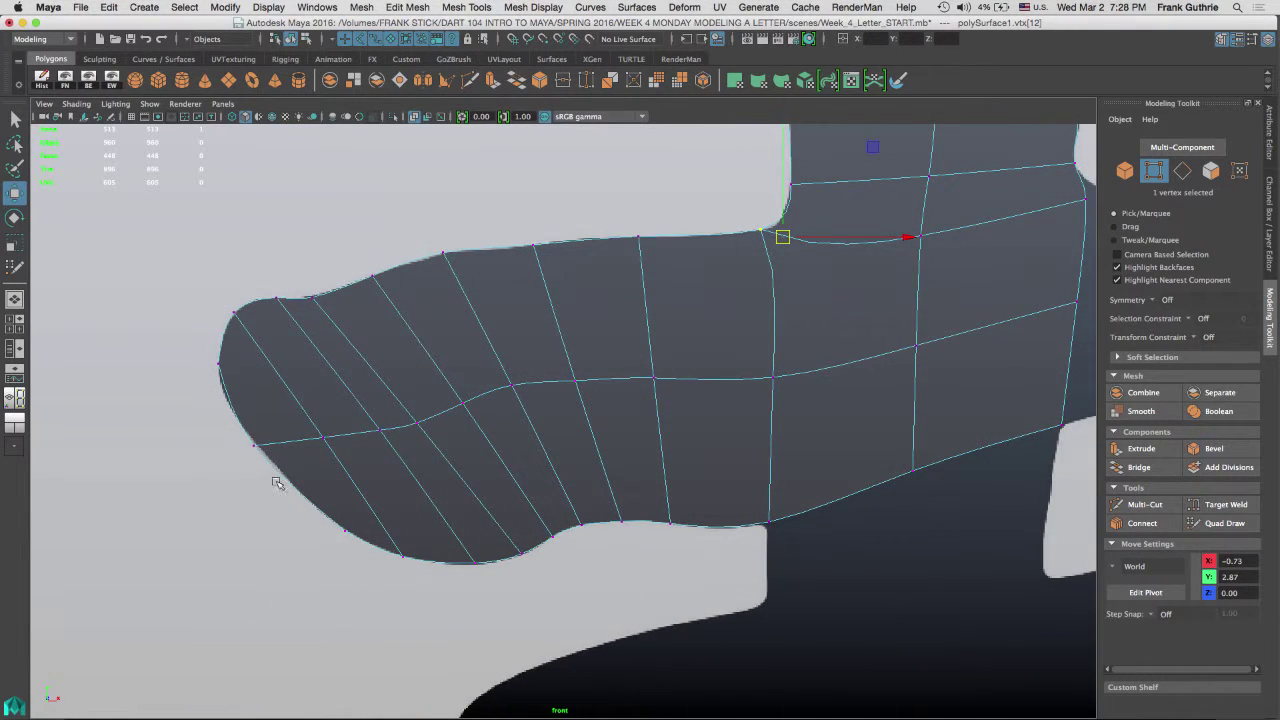
# Return to object mode, reactivate Quad Draw, and fill the first two stacked quads of the right arm beside the vertical stroke
pyautogui.keyDown('alt'); pyautogui.moveTo(743, 337); pyautogui.dragTo(431, 297, button='middle'); pyautogui.keyUp('alt')
pyautogui.keyDown('alt'); pyautogui.moveTo(635, 345); pyautogui.dragTo(593, 442, button='middle'); pyautogui.keyUp('alt')
pyautogui.moveTo(632, 322); pyautogui.dragTo(697, 303, button='right')
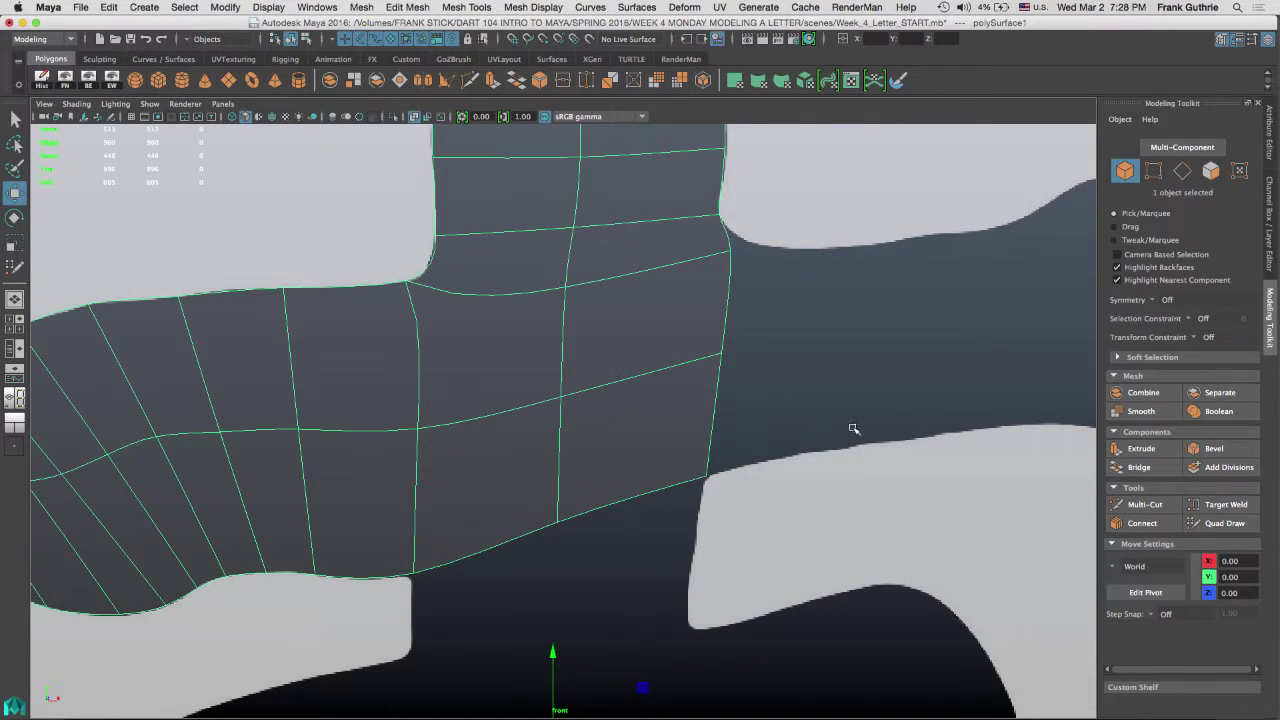
pyautogui.click(1226, 524)
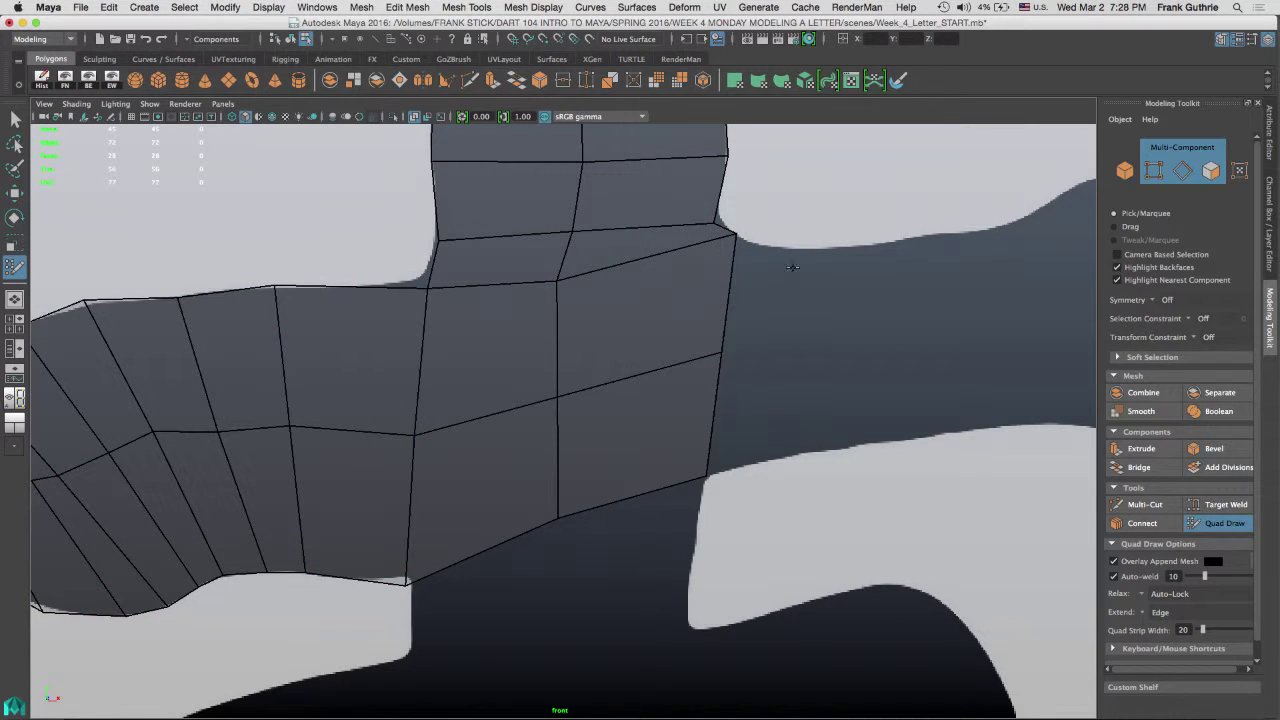
pyautogui.keyDown('alt'); pyautogui.moveTo(819, 245); pyautogui.dragTo(634, 307, button='middle'); pyautogui.keyUp('alt')
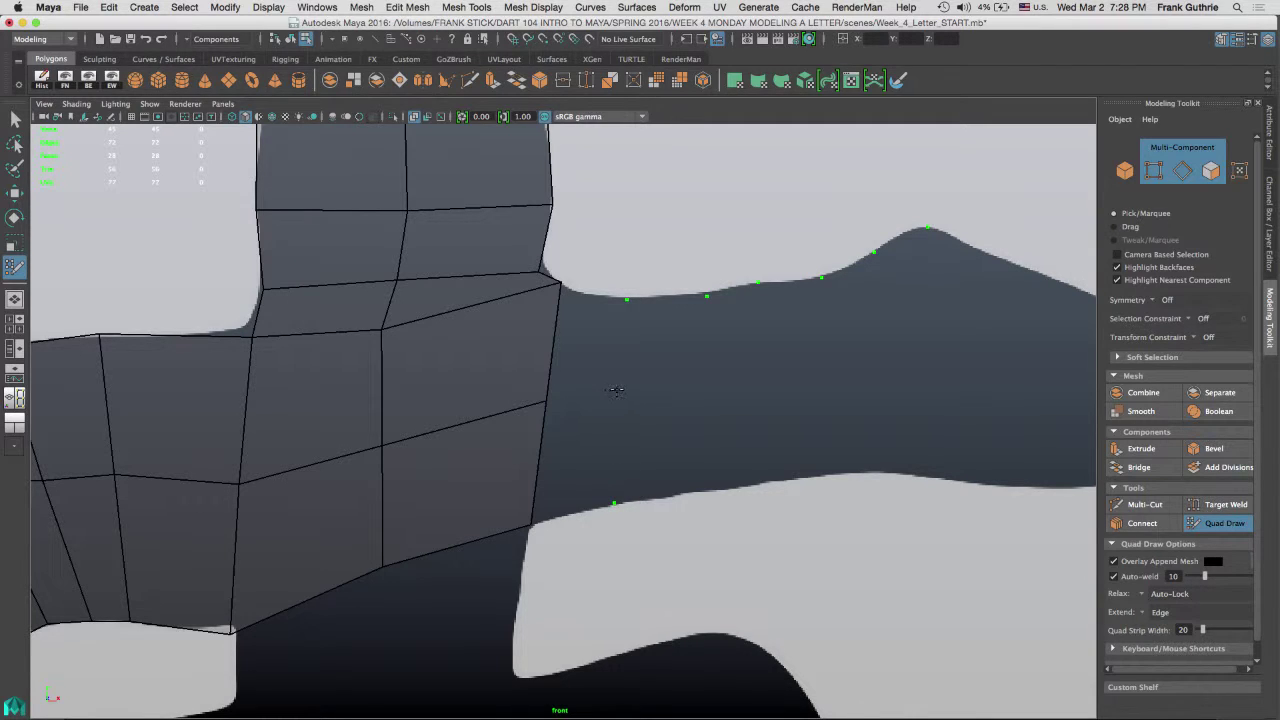
pyautogui.press('shift')
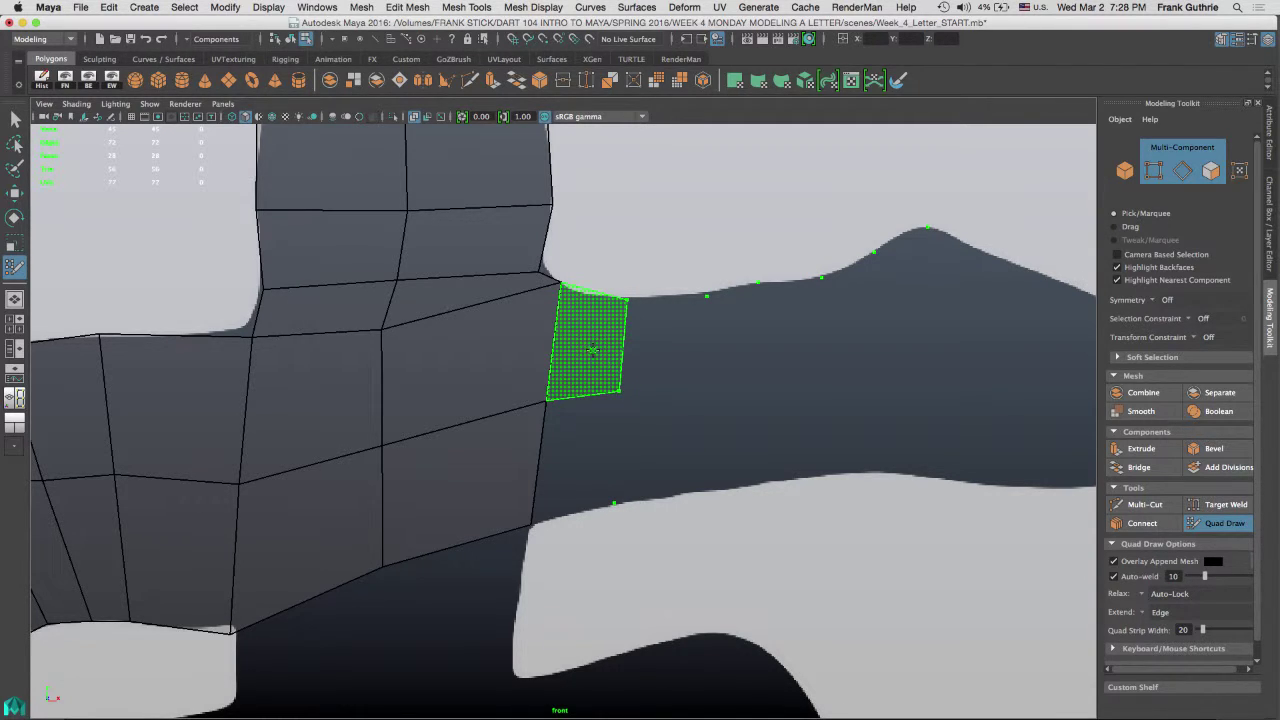
pyautogui.keyDown('shift'); pyautogui.click(592, 350); pyautogui.keyUp('shift')
pyautogui.keyDown('shift'); pyautogui.click(585, 443); pyautogui.keyUp('shift')
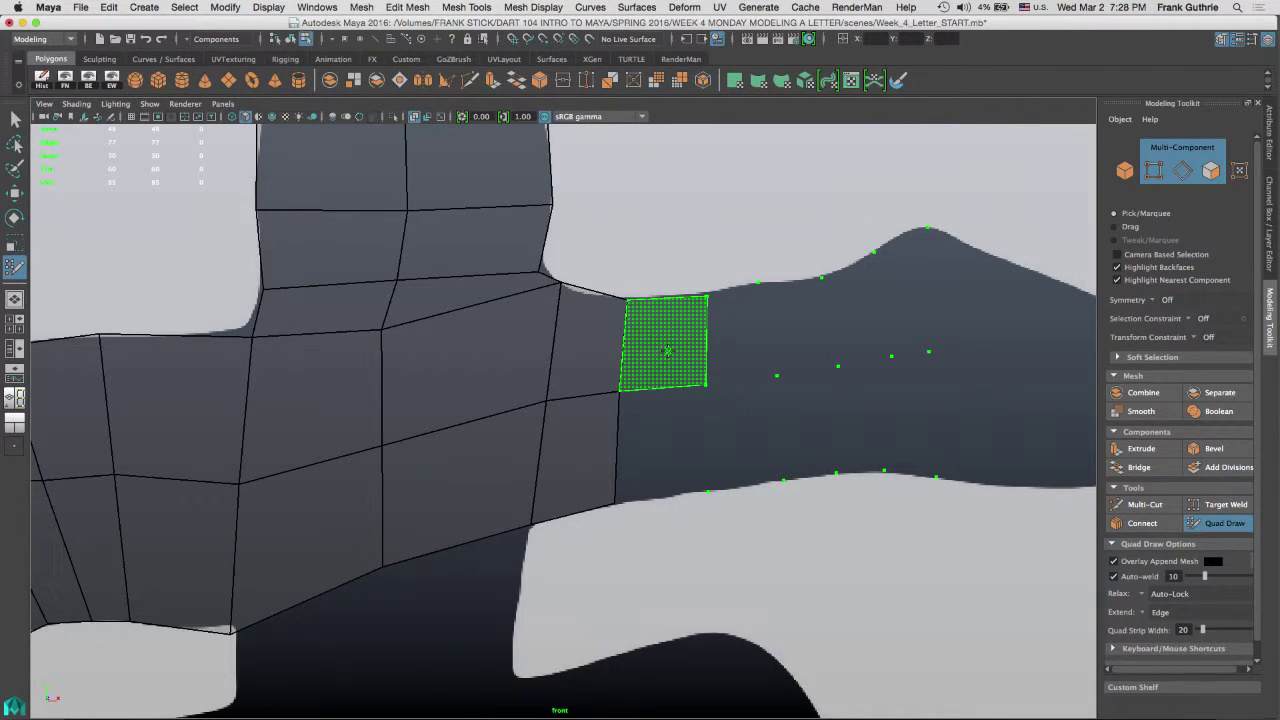
# Place guide dots along the right arm and fill two rows of five quads up to the peak on its upper edge
pyautogui.keyDown('shift'); pyautogui.click(667, 349); pyautogui.keyUp('shift')
pyautogui.keyDown('shift'); pyautogui.click(733, 333); pyautogui.keyUp('shift')
pyautogui.keyDown('shift'); pyautogui.click(809, 329); pyautogui.keyUp('shift')
pyautogui.keyDown('shift'); pyautogui.click(855, 315); pyautogui.keyUp('shift')
pyautogui.keyDown('shift'); pyautogui.click(907, 290); pyautogui.keyUp('shift')
pyautogui.keyDown('shift'); pyautogui.click(912, 411); pyautogui.keyUp('shift')
pyautogui.keyDown('shift'); pyautogui.click(866, 413); pyautogui.keyUp('shift')
pyautogui.keyDown('shift'); pyautogui.click(817, 420); pyautogui.keyUp('shift')
pyautogui.keyDown('shift'); pyautogui.click(742, 425); pyautogui.keyUp('shift')
pyautogui.keyDown('shift'); pyautogui.click(668, 440); pyautogui.keyUp('shift')
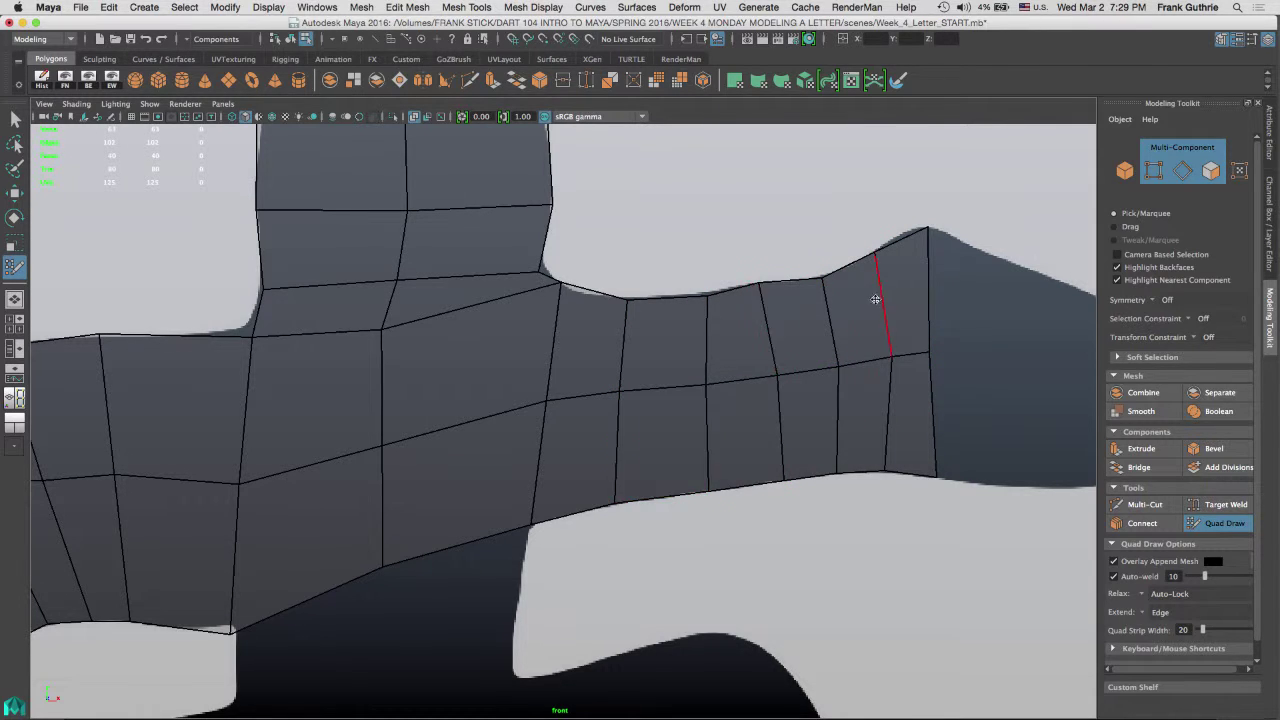
# Extend the right arm's two end edges past the peak, adding one column of two quads fitted to the outline
pyautogui.keyDown('alt'); pyautogui.moveTo(857, 304); pyautogui.dragTo(600, 338, button='middle'); pyautogui.keyUp('alt')
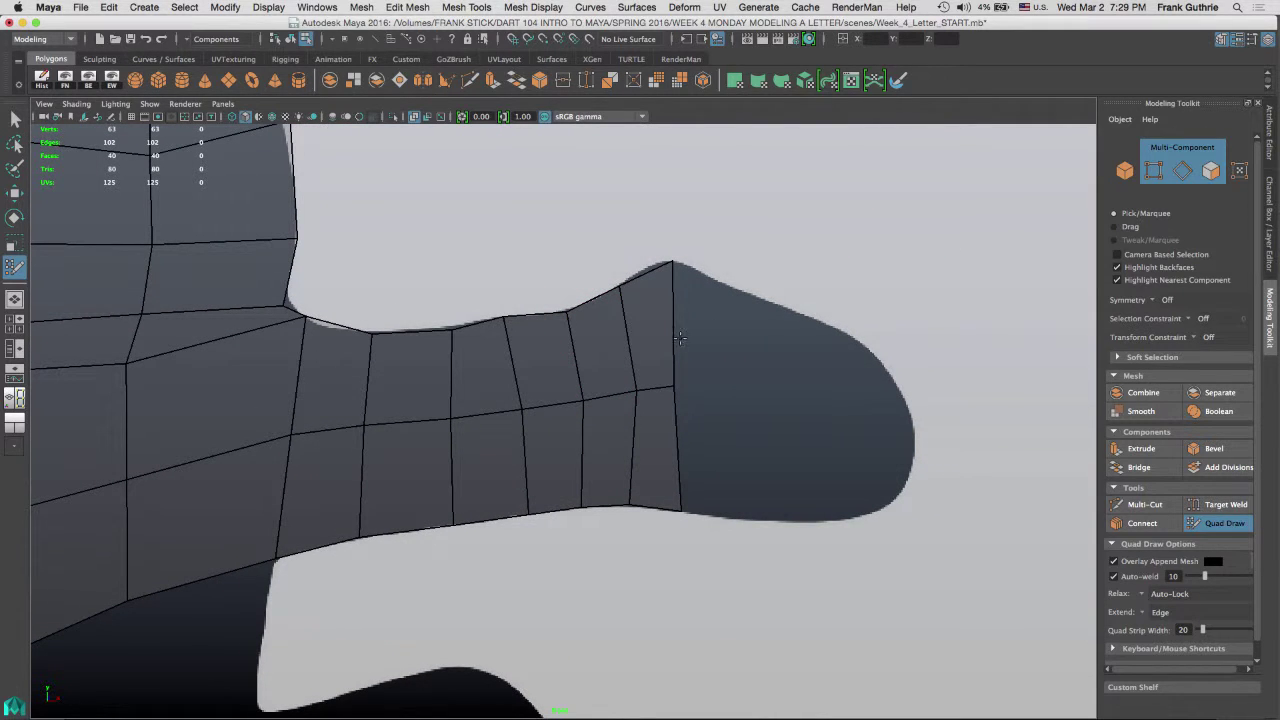
pyautogui.press('Tab')
pyautogui.moveTo(681, 333)
pyautogui.mouseDown()
pyautogui.moveTo(743, 360)
pyautogui.moveTo(728, 395)
pyautogui.mouseUp()
pyautogui.press('Tab')
pyautogui.moveTo(677, 437); pyautogui.dragTo(731, 446)
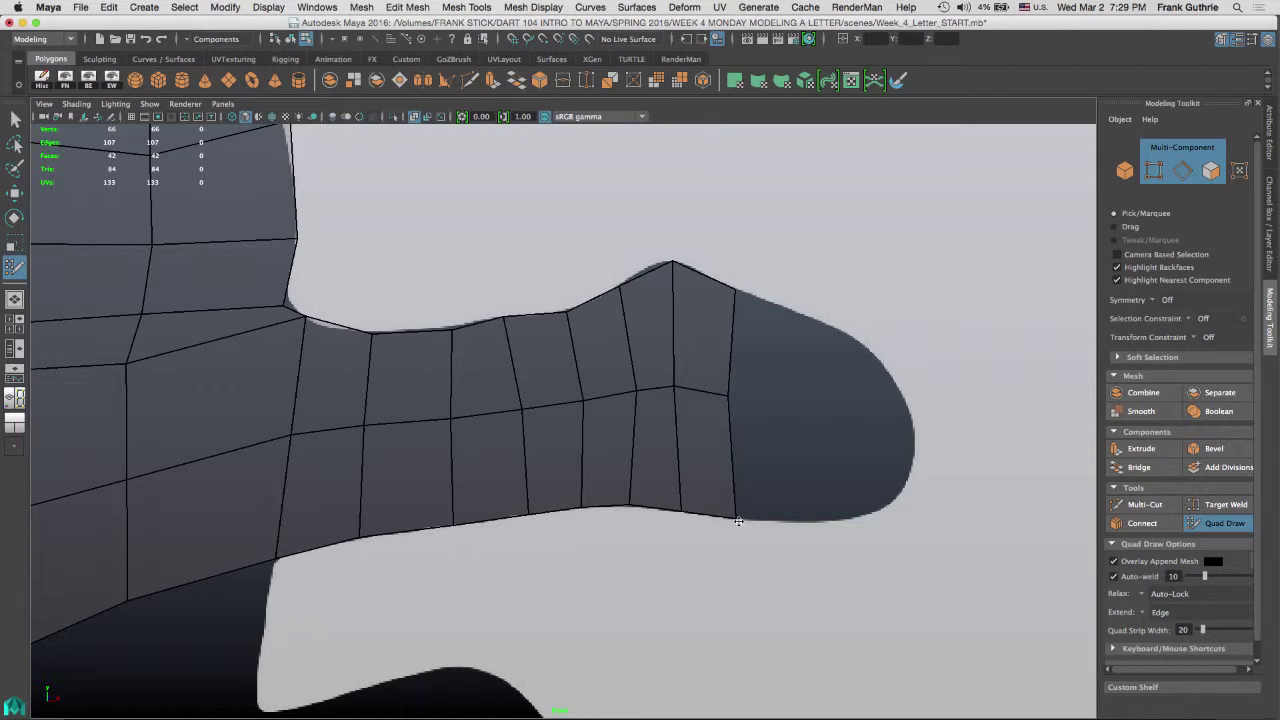
# Turn on the smooth preview with cage and fit the right arm's upper-edge vertices to the outline, from the inner corner to the peak
pyautogui.press('2')
pyautogui.keyDown('alt'); pyautogui.moveTo(652, 323); pyautogui.dragTo(885, 387, button='right'); pyautogui.keyUp('alt')
pyautogui.keyDown('alt'); pyautogui.moveTo(717, 305); pyautogui.dragTo(825, 360, button='middle'); pyautogui.keyUp('alt')
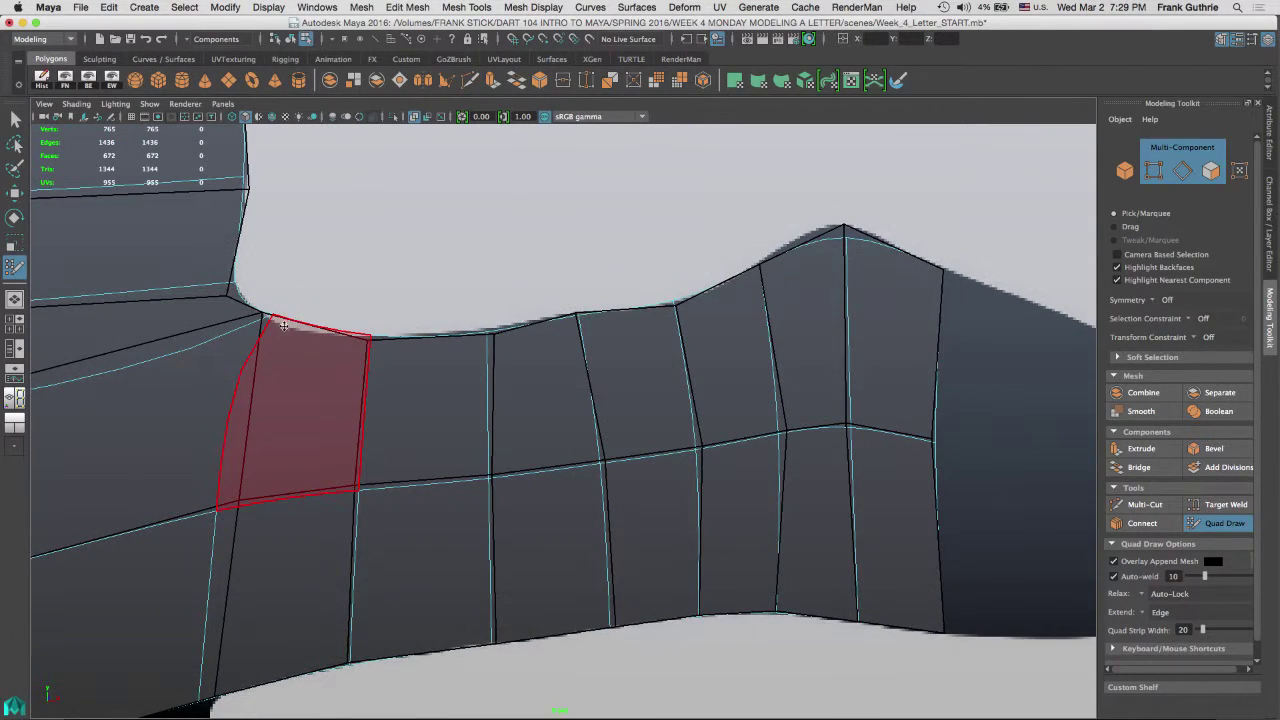
pyautogui.moveTo(273, 316); pyautogui.dragTo(290, 332)
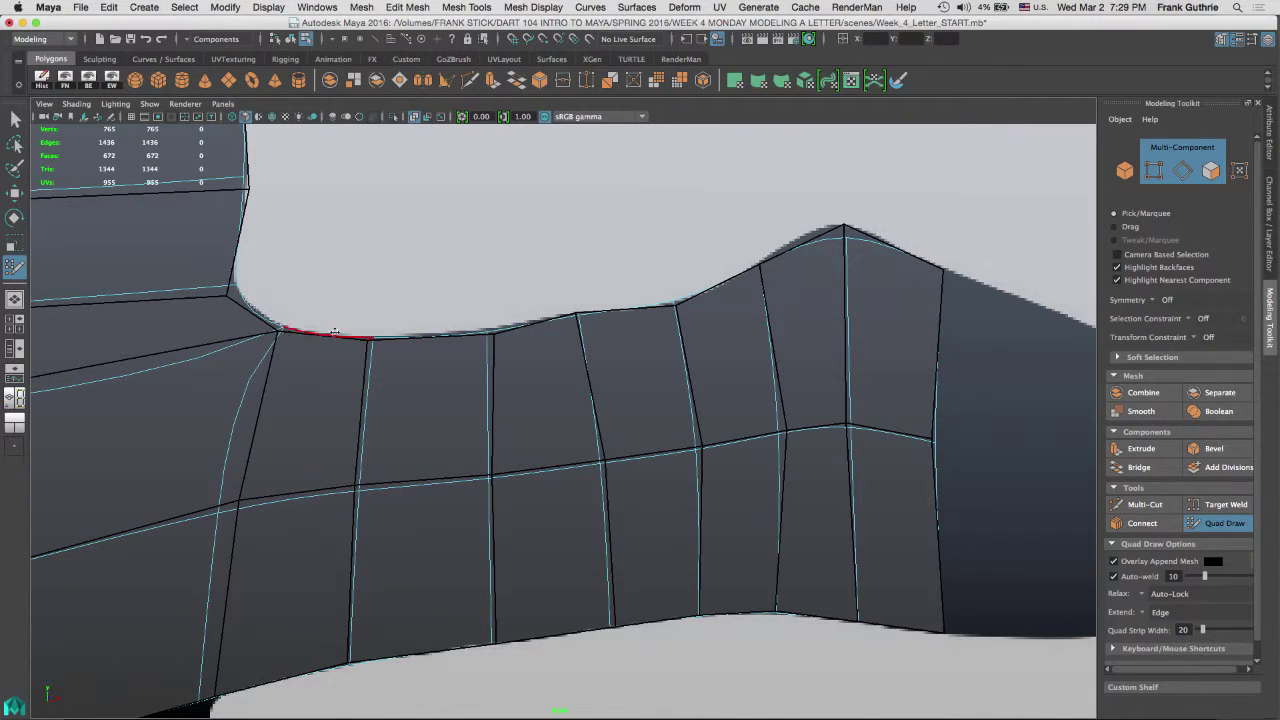
pyautogui.moveTo(488, 333); pyautogui.dragTo(485, 332)
pyautogui.moveTo(578, 316); pyautogui.dragTo(573, 315)
pyautogui.keyDown('alt'); pyautogui.moveTo(772, 266); pyautogui.dragTo(586, 300, button='middle'); pyautogui.keyUp('alt')
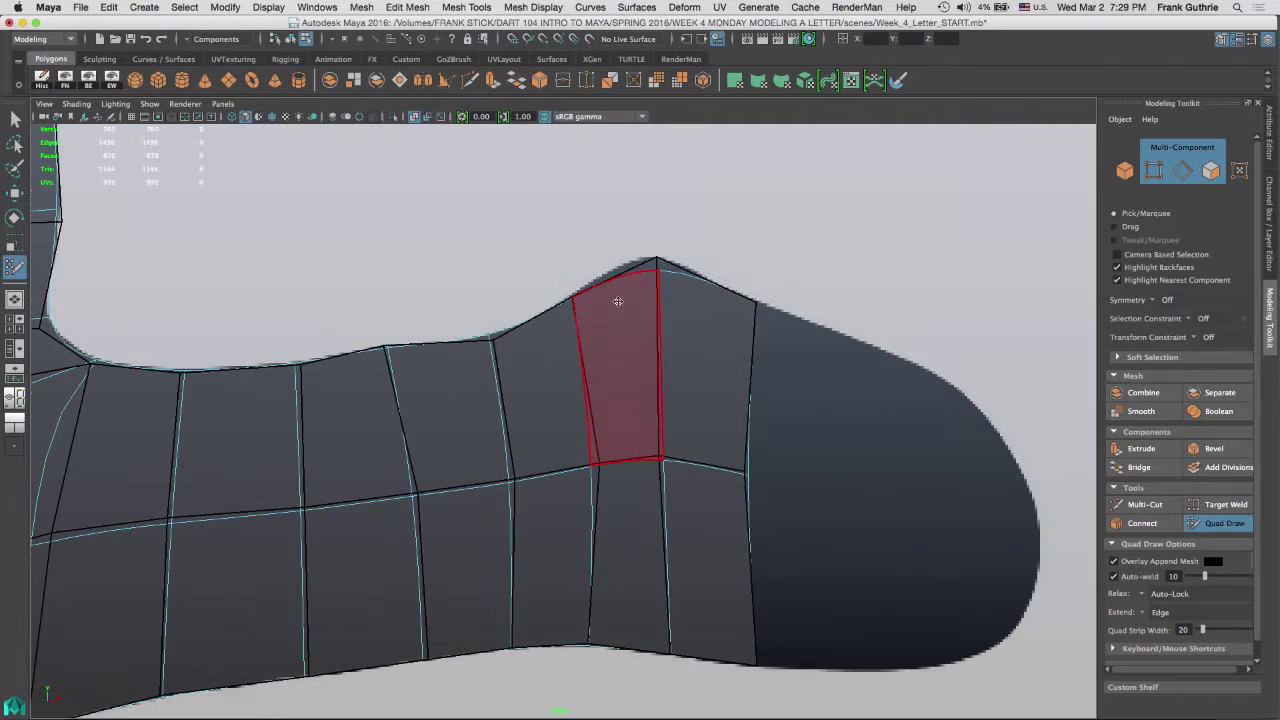
pyautogui.moveTo(659, 272); pyautogui.dragTo(650, 257)
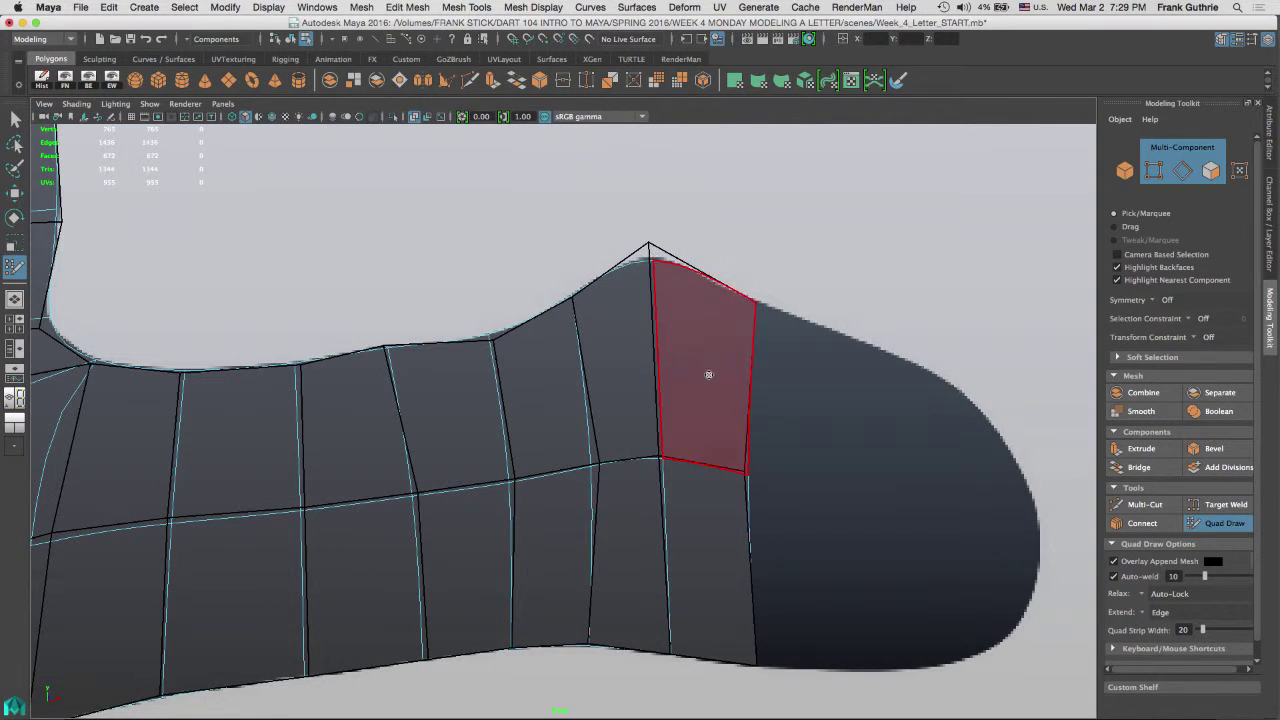
# Adjust the right arm's underside and centre-line vertices below the peak, keeping the lower edge on the outline
pyautogui.keyDown('alt'); pyautogui.moveTo(720, 380); pyautogui.dragTo(726, 203, button='middle'); pyautogui.keyUp('alt')
pyautogui.moveTo(764, 489); pyautogui.dragTo(735, 486)
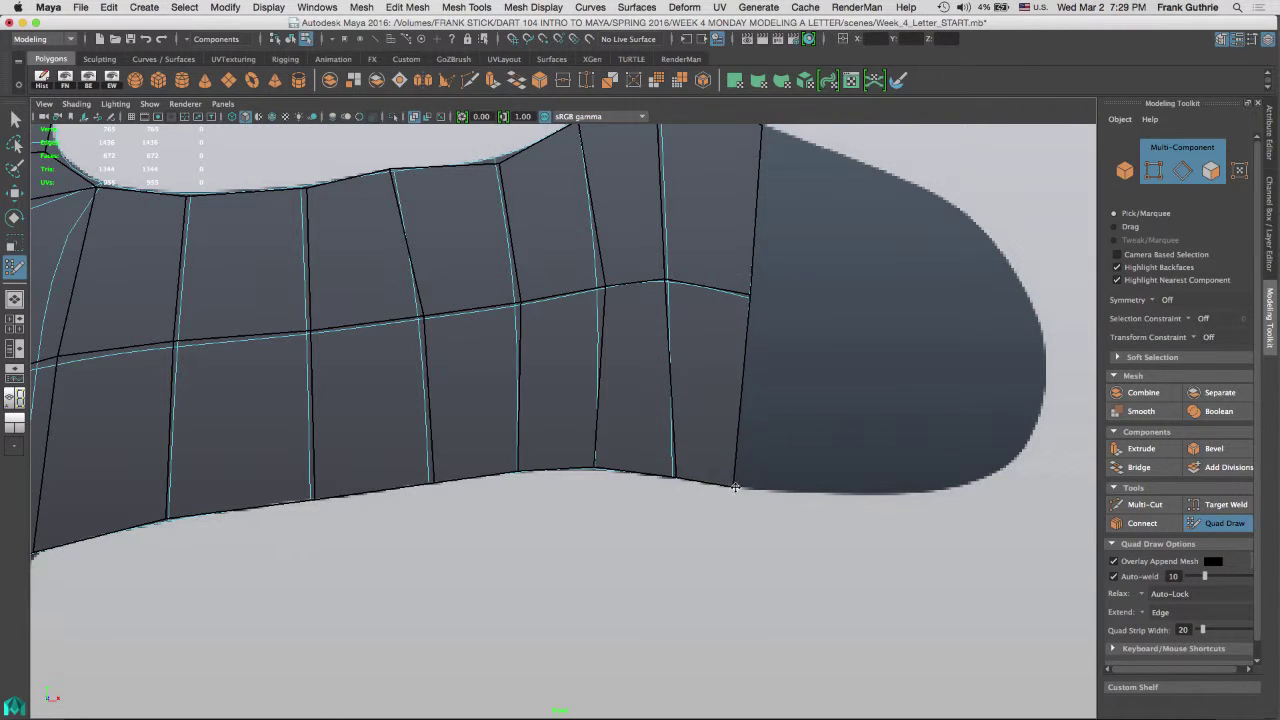
pyautogui.keyDown('alt'); pyautogui.moveTo(777, 512); pyautogui.dragTo(757, 572, button='middle'); pyautogui.keyUp('alt')
pyautogui.moveTo(654, 537); pyautogui.dragTo(647, 535)
pyautogui.moveTo(645, 341); pyautogui.dragTo(639, 341)
pyautogui.moveTo(573, 528); pyautogui.dragTo(570, 528)
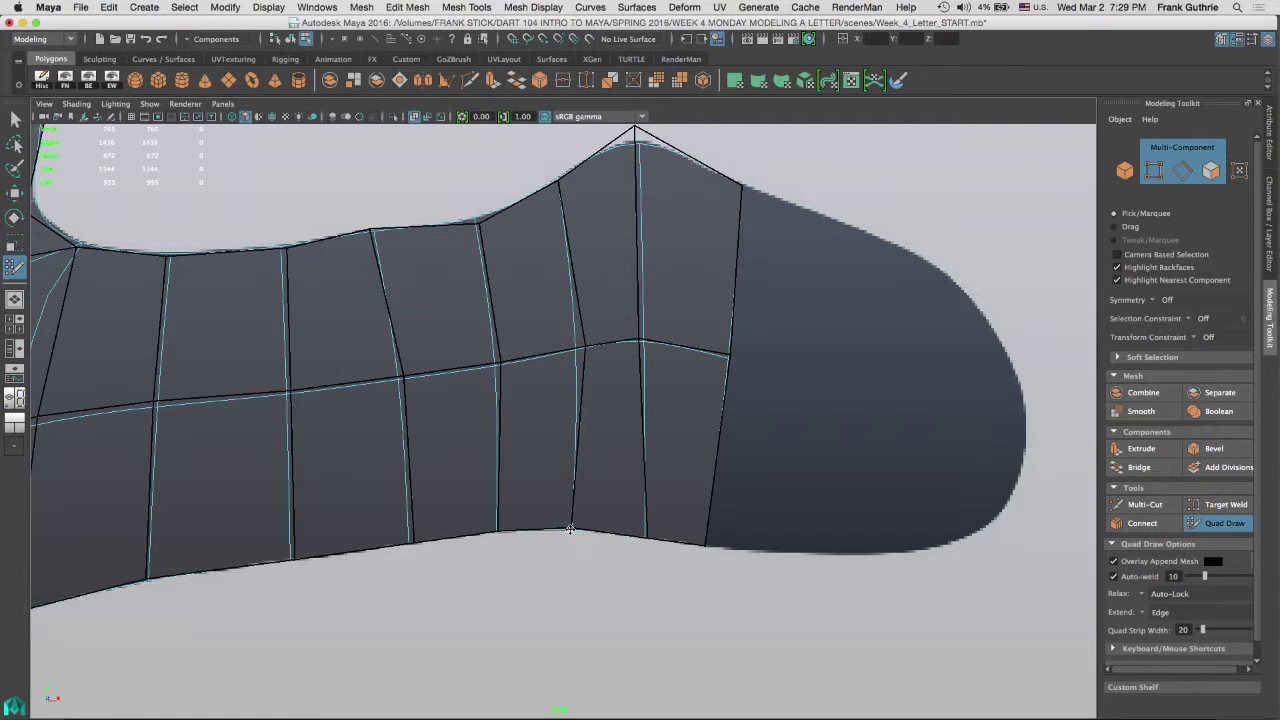
pyautogui.moveTo(580, 346); pyautogui.dragTo(575, 349)
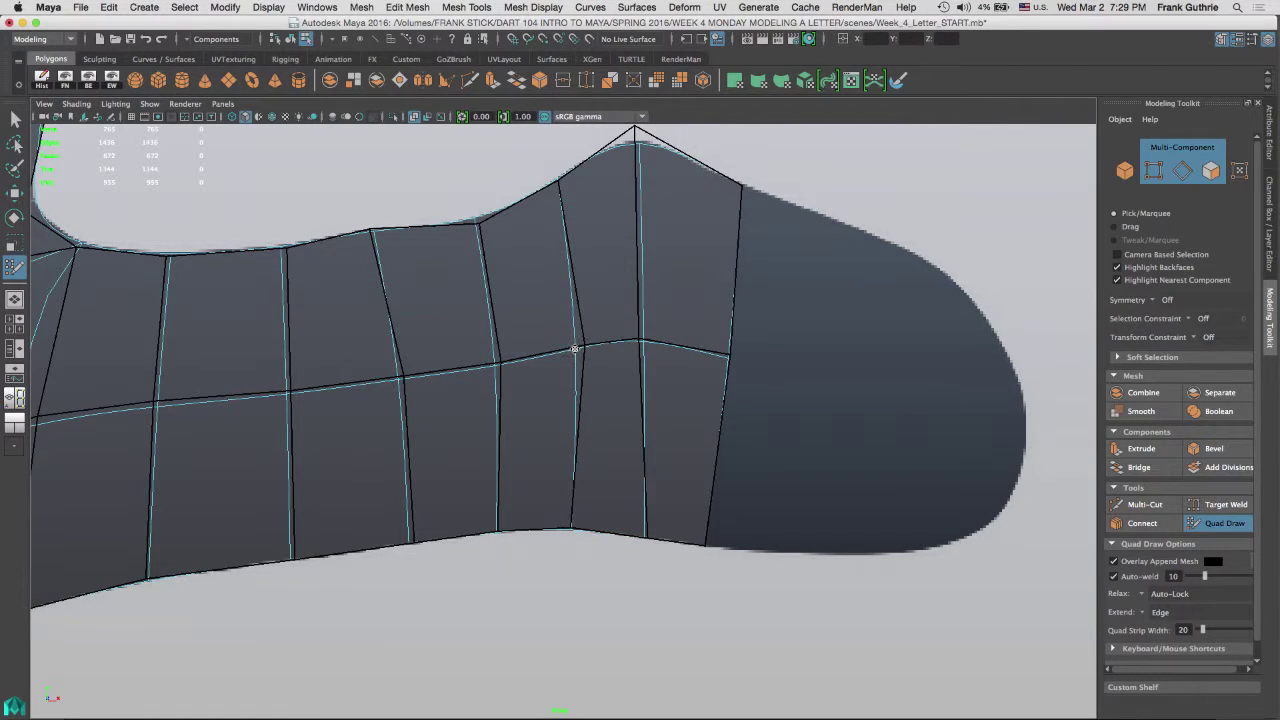
# Extend both end edges of the right arm by another quad column and place its new vertices on the outline
pyautogui.moveTo(746, 289); pyautogui.dragTo(834, 318)
pyautogui.moveTo(814, 386); pyautogui.dragTo(804, 382)
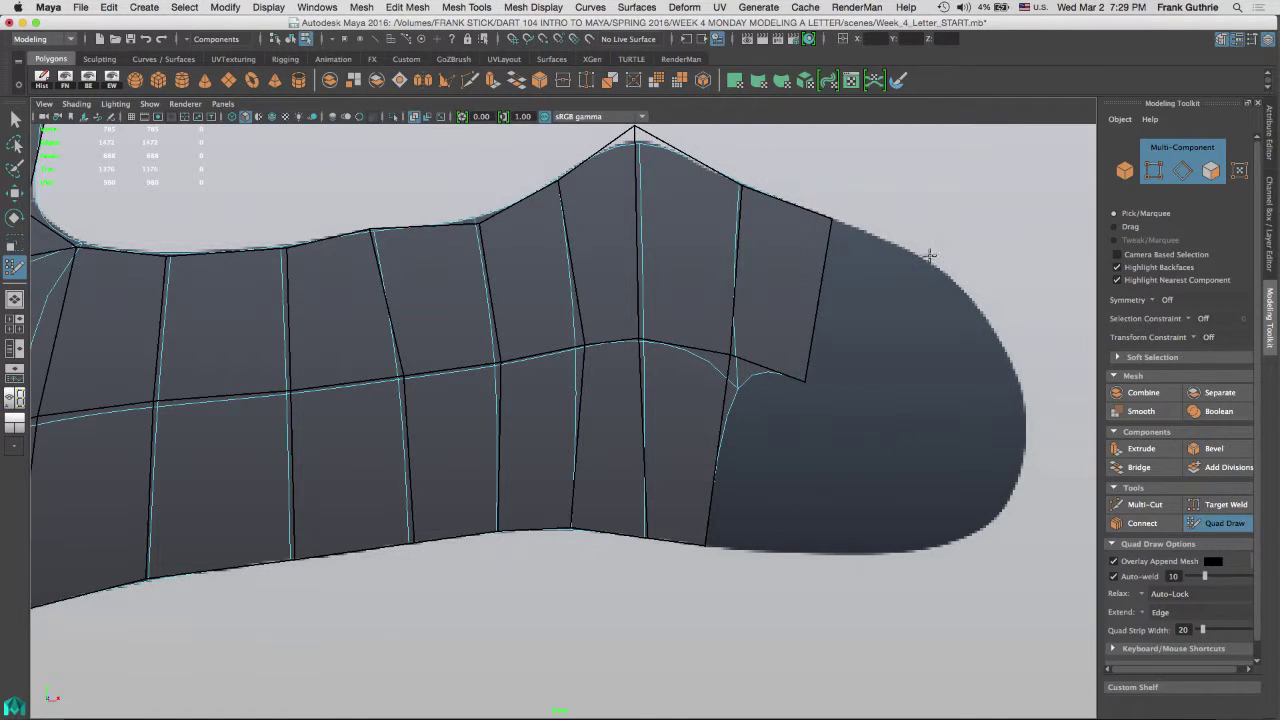
pyautogui.moveTo(729, 452); pyautogui.dragTo(782, 478)
pyautogui.moveTo(797, 496); pyautogui.dragTo(800, 481)
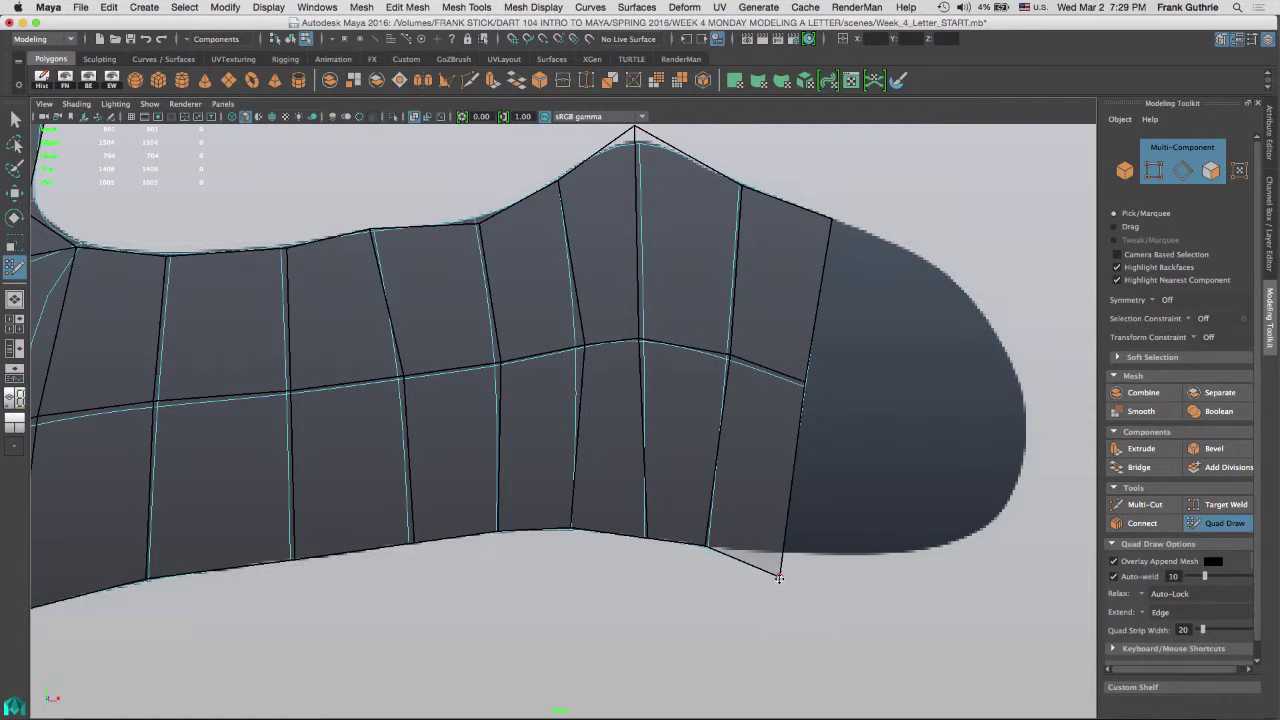
pyautogui.moveTo(780, 578); pyautogui.dragTo(783, 553)
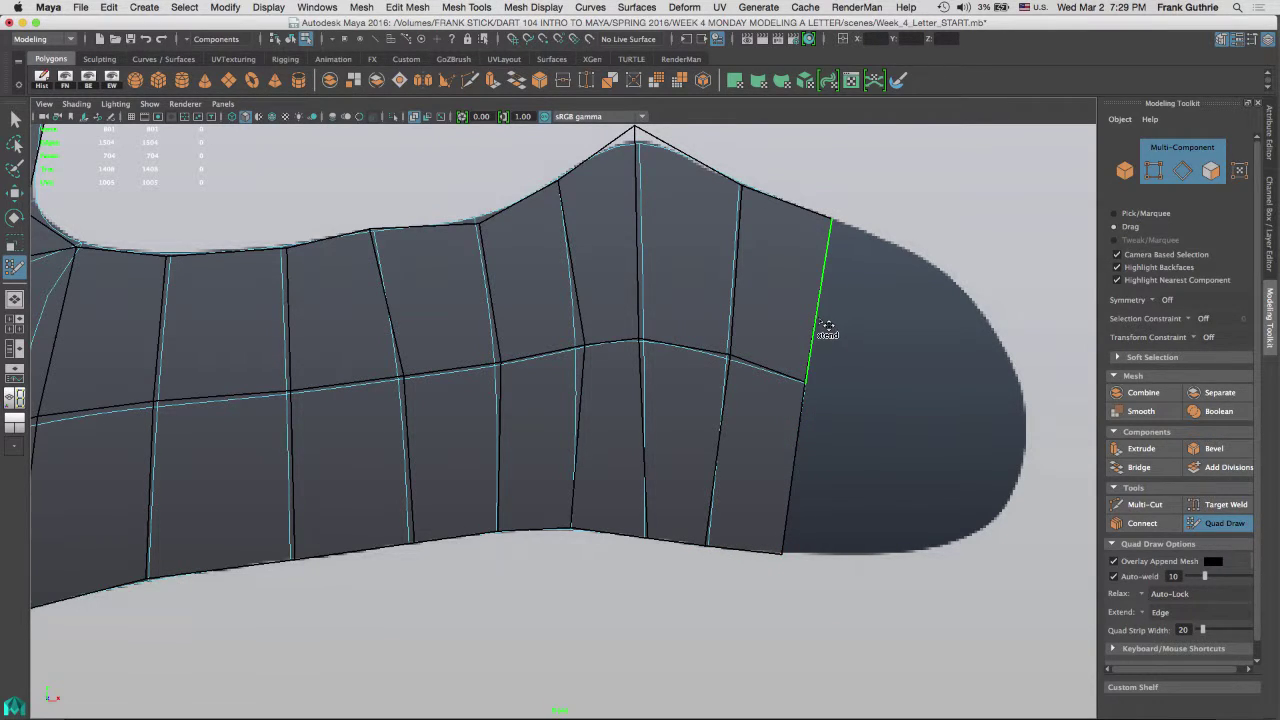
# Extend a further quad column toward the rounded tip and fit its centre and lower vertices, finishing the edge extension
pyautogui.moveTo(827, 328); pyautogui.dragTo(914, 358)
pyautogui.moveTo(897, 424); pyautogui.dragTo(882, 404)
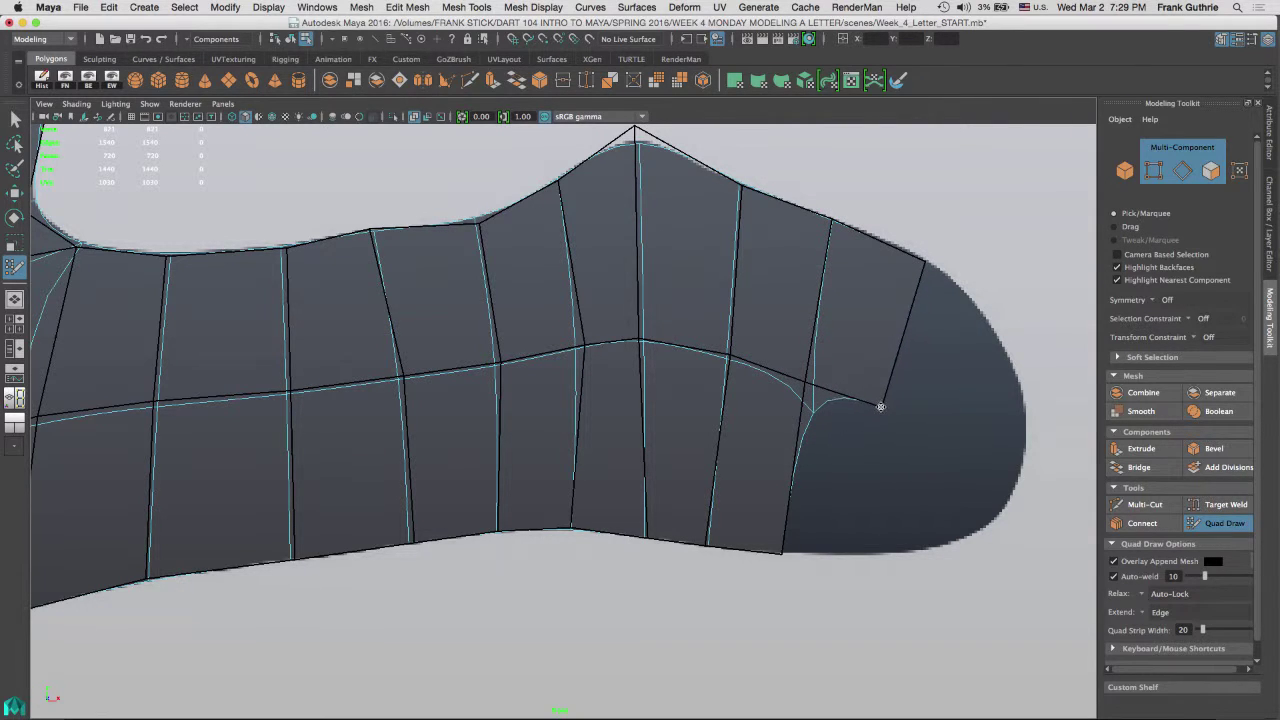
pyautogui.moveTo(800, 470)
pyautogui.mouseDown()
pyautogui.moveTo(831, 477)
pyautogui.moveTo(851, 529)
pyautogui.moveTo(879, 497)
pyautogui.mouseUp()
pyautogui.moveTo(860, 577); pyautogui.dragTo(852, 554)
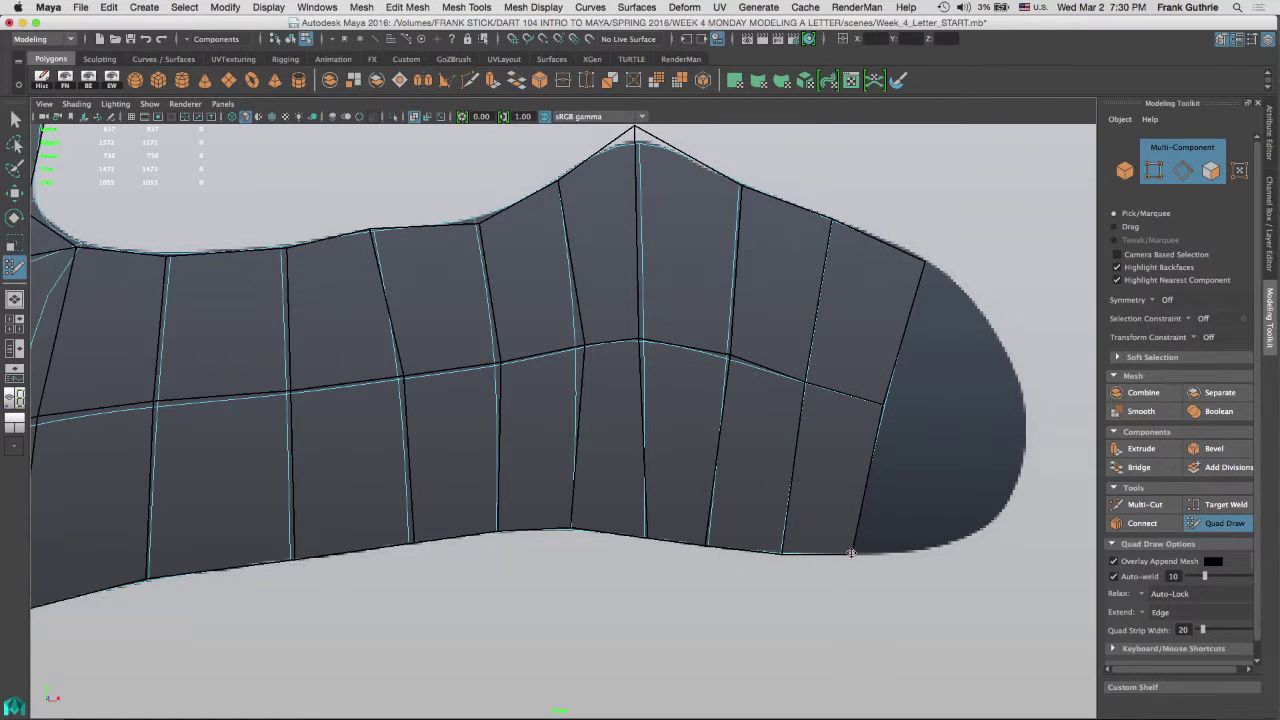
pyautogui.press('Tab')
# Place guide dots around the right arm's rounded tip and fill the four quads that close it
pyautogui.press('shift')
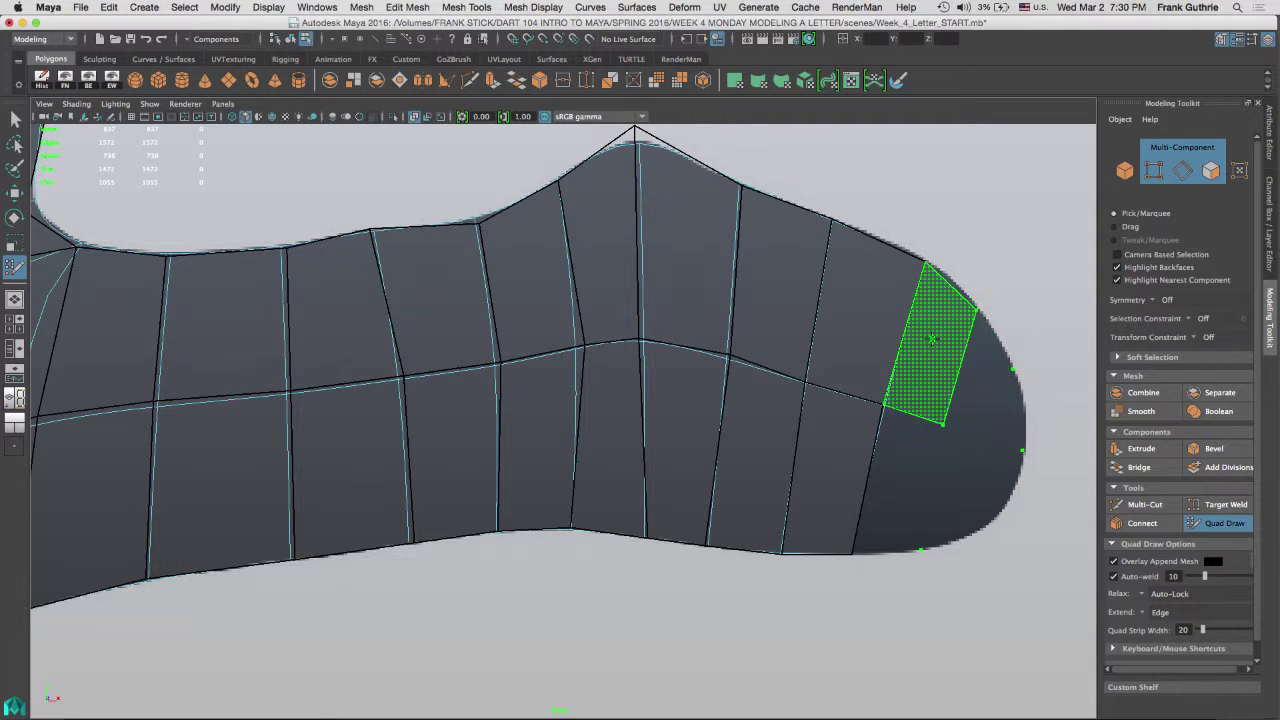
pyautogui.keyDown('shift'); pyautogui.click(929, 346); pyautogui.keyUp('shift')
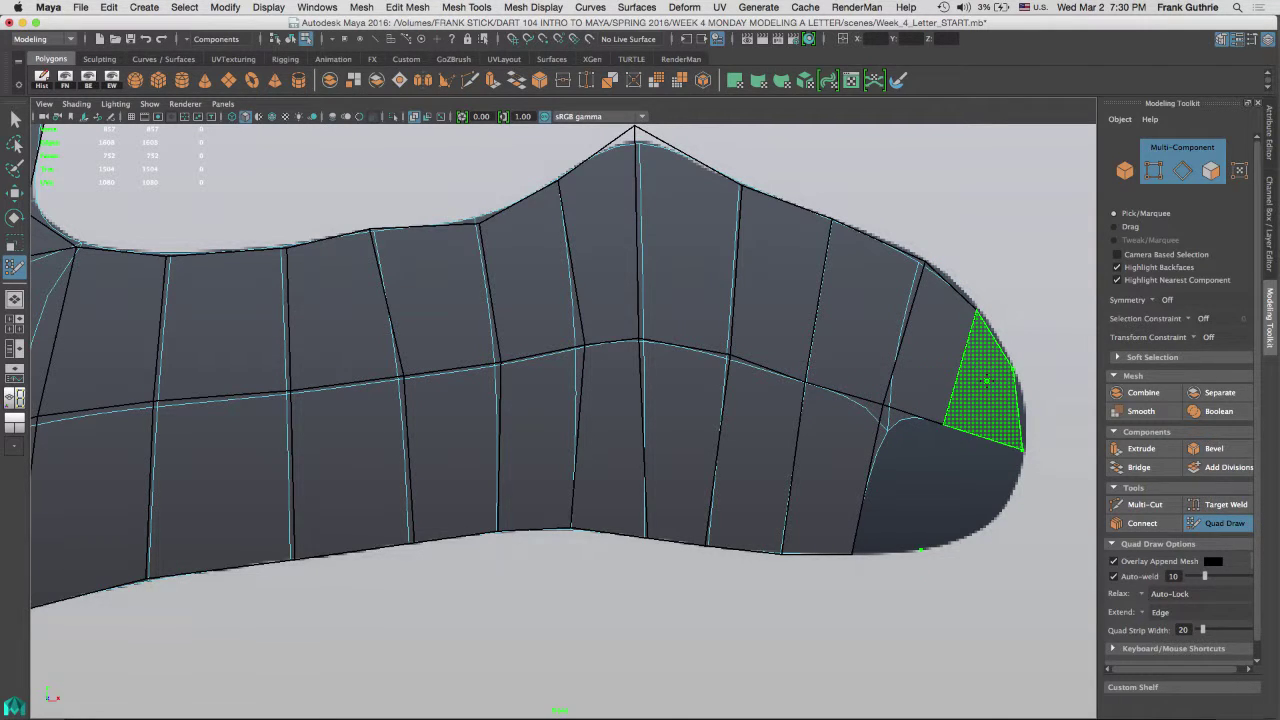
pyautogui.keyDown('shift'); pyautogui.click(986, 381); pyautogui.keyUp('shift')
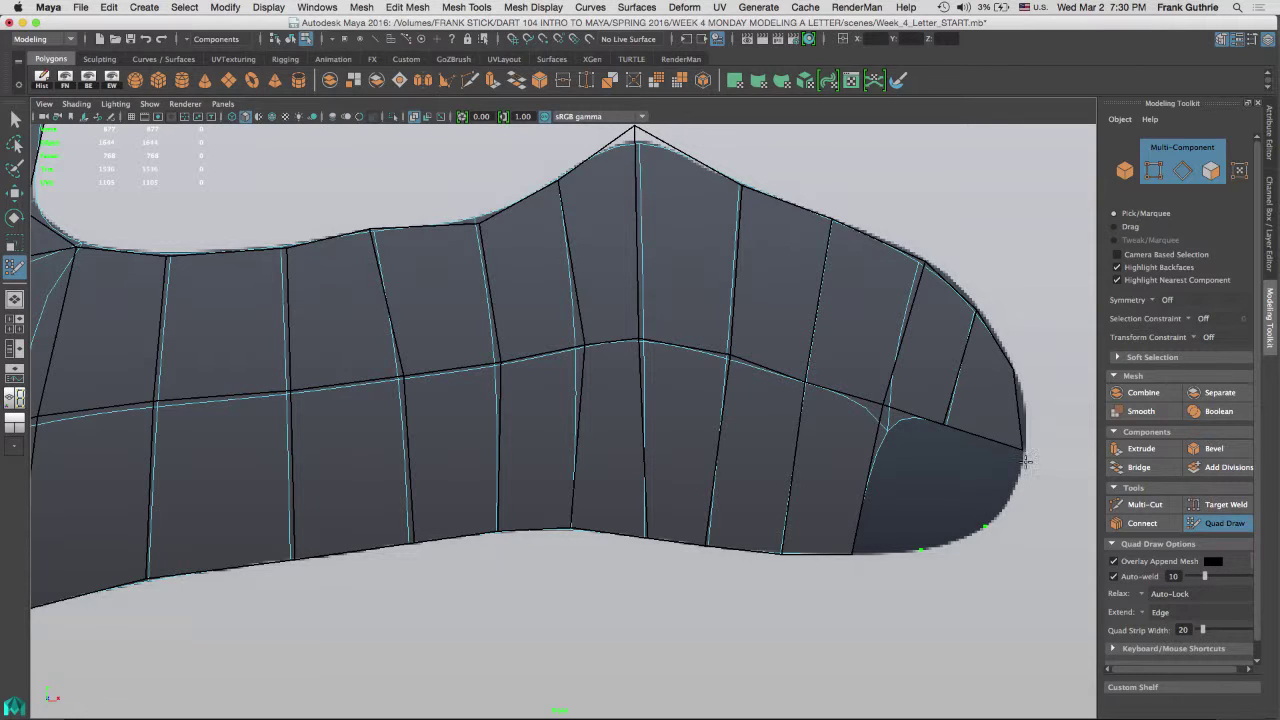
pyautogui.keyDown('shift'); pyautogui.click(958, 482); pyautogui.keyUp('shift')
pyautogui.keyDown('shift'); pyautogui.click(980, 480); pyautogui.keyUp('shift')
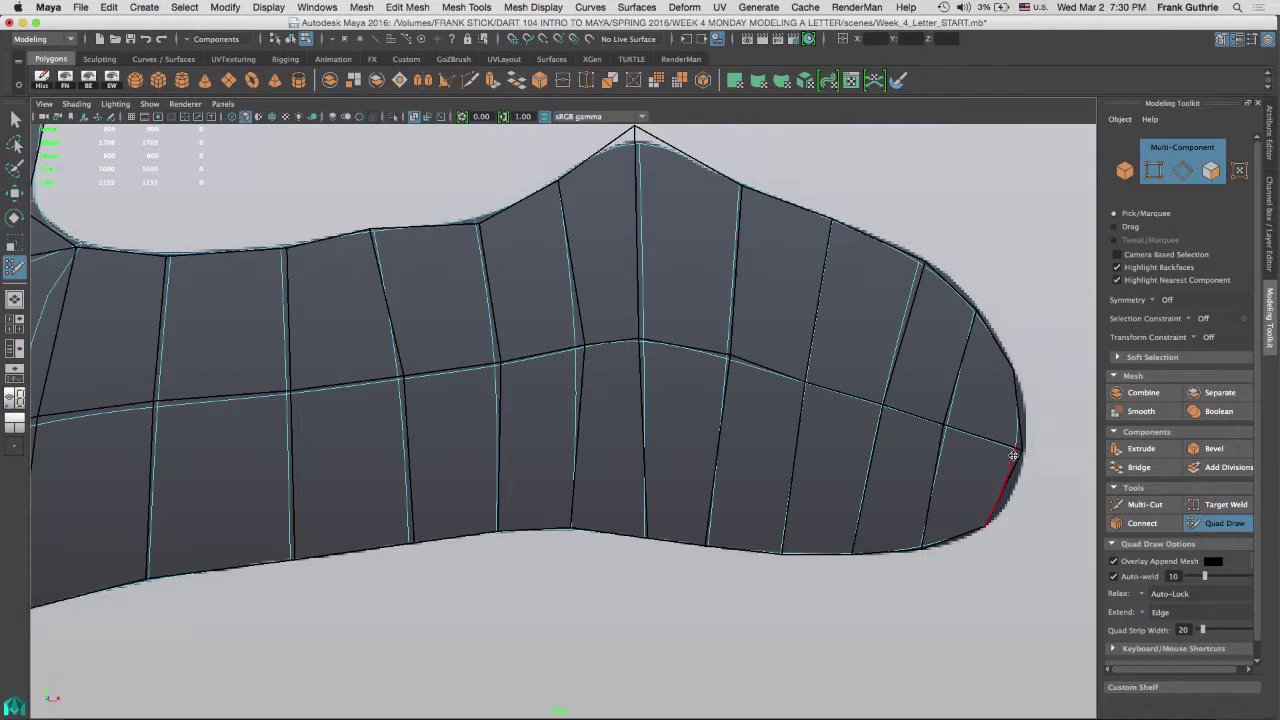
# Pull the tip vertex outward and shift the neighbouring lower vertices along the outline at the right arm's end
pyautogui.keyDown('alt'); pyautogui.moveTo(983, 391); pyautogui.dragTo(749, 363, button='middle'); pyautogui.keyUp('alt')
pyautogui.scroll(5, 749, 365)
pyautogui.scroll(-4, 749, 416)
pyautogui.keyDown('alt'); pyautogui.moveTo(1072, 499); pyautogui.dragTo(1130, 550, button='right'); pyautogui.keyUp('alt')
pyautogui.moveTo(777, 410); pyautogui.dragTo(811, 424)
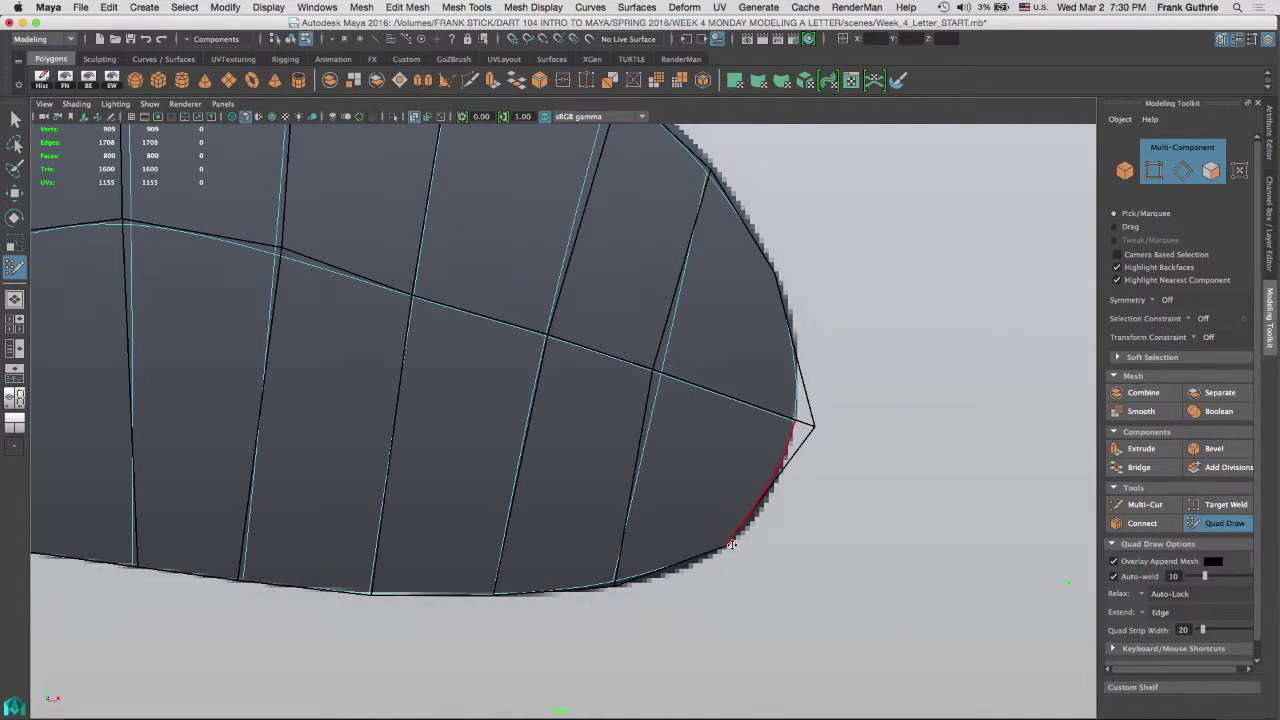
pyautogui.moveTo(618, 583); pyautogui.dragTo(673, 570)
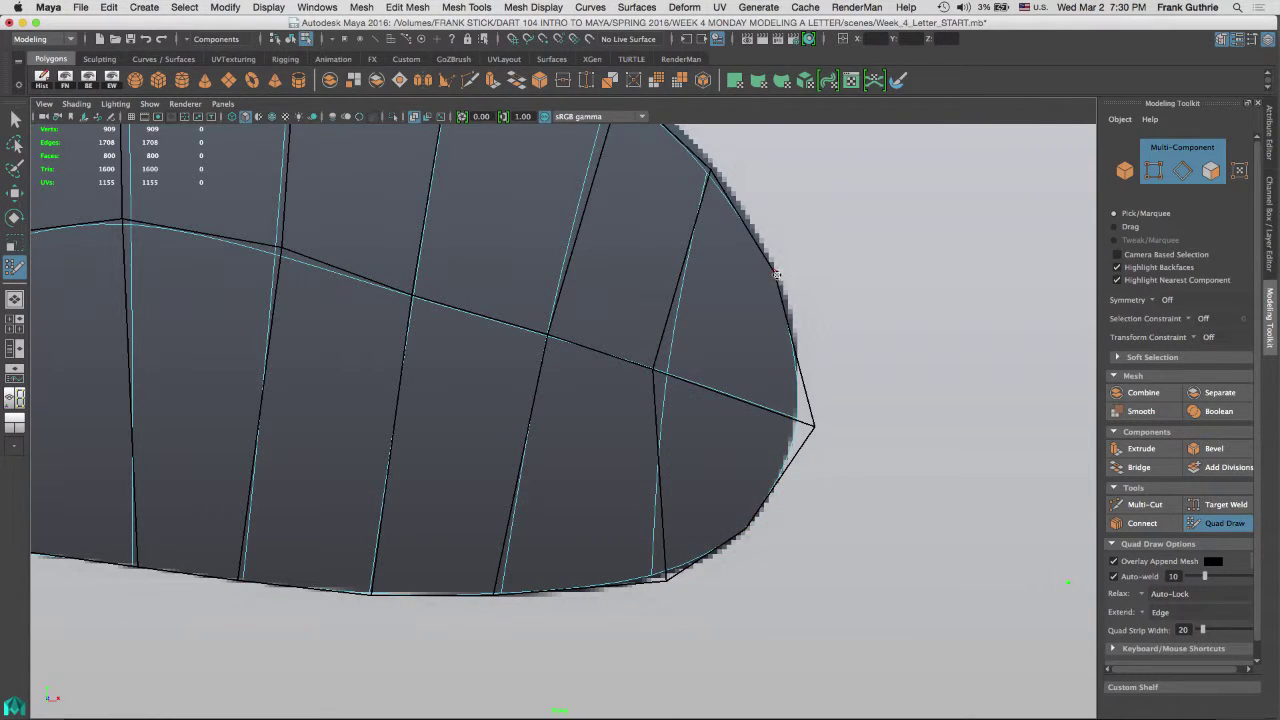
# Insert an edge loop just inside the right arm's tip and fit the upper vertices leading to it to the outline
pyautogui.press('ctrl')
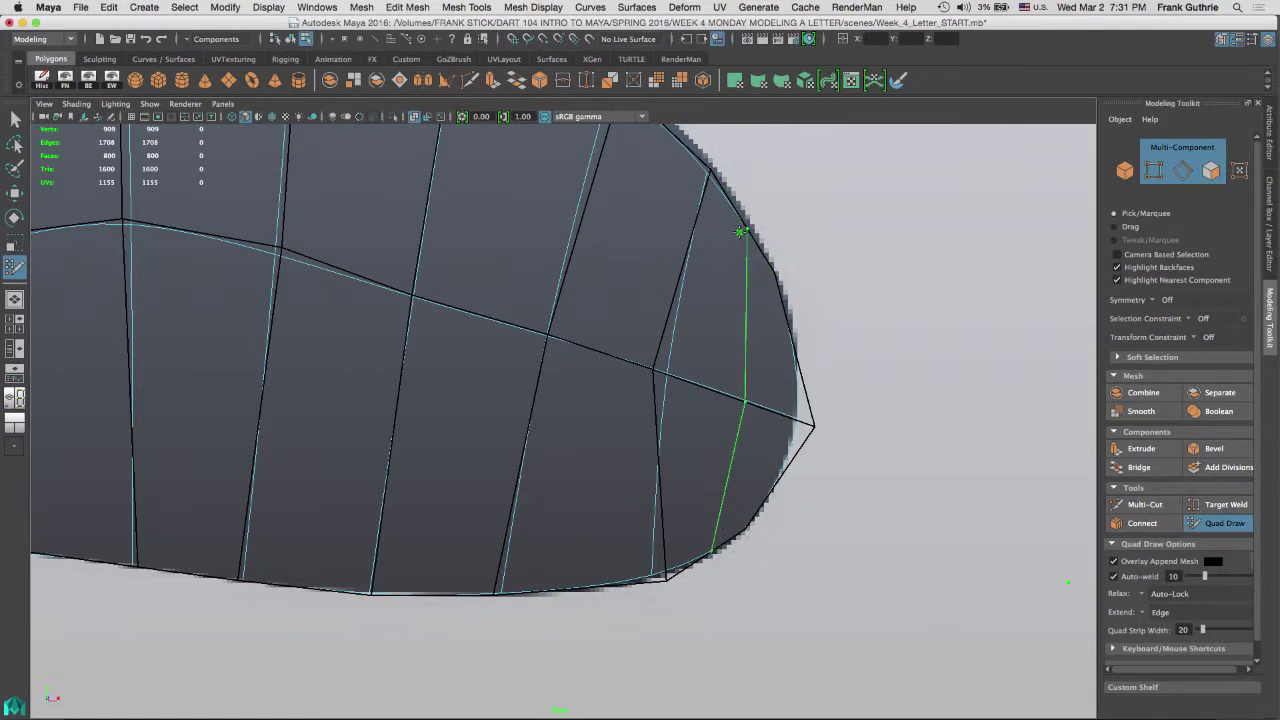
pyautogui.keyDown('ctrl'); pyautogui.click(738, 225); pyautogui.keyUp('ctrl')
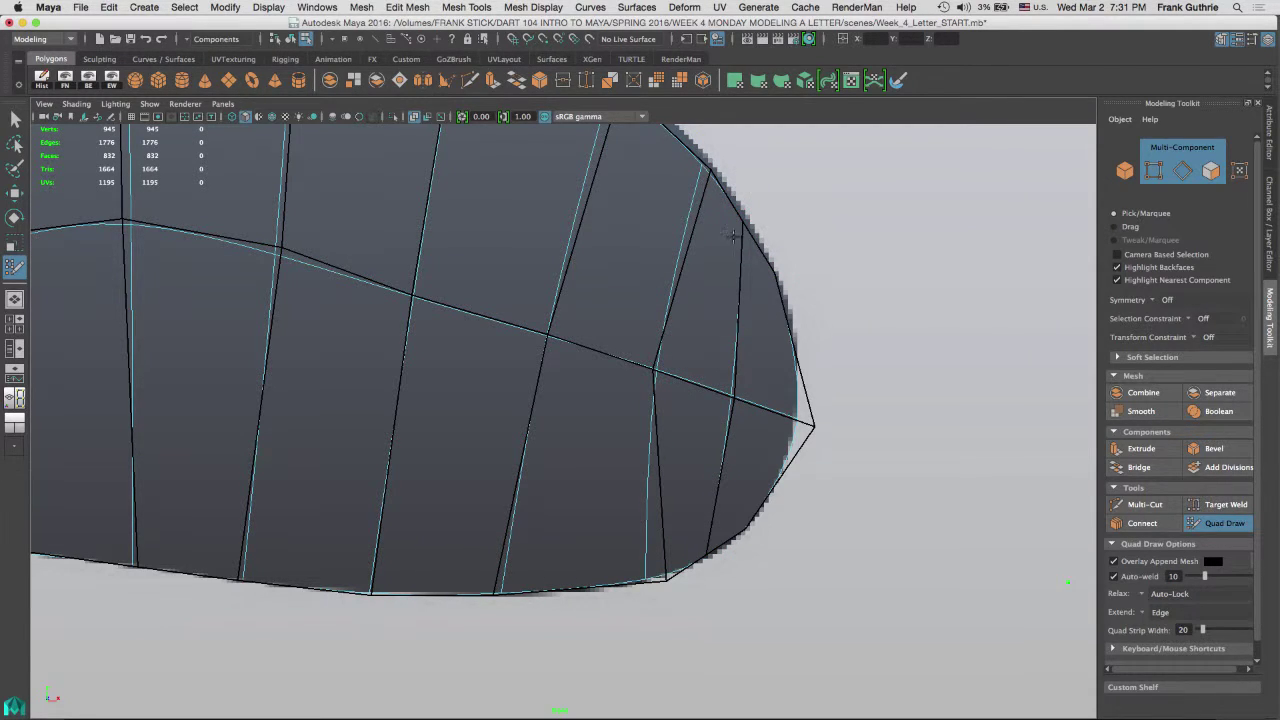
pyautogui.keyDown('alt'); pyautogui.moveTo(745, 217); pyautogui.dragTo(706, 283, button='middle'); pyautogui.keyUp('alt')
pyautogui.moveTo(662, 231); pyautogui.dragTo(660, 213)
pyautogui.keyDown('alt'); pyautogui.moveTo(619, 192); pyautogui.dragTo(645, 253, button='middle'); pyautogui.keyUp('alt')
pyautogui.moveTo(598, 212); pyautogui.dragTo(593, 206)
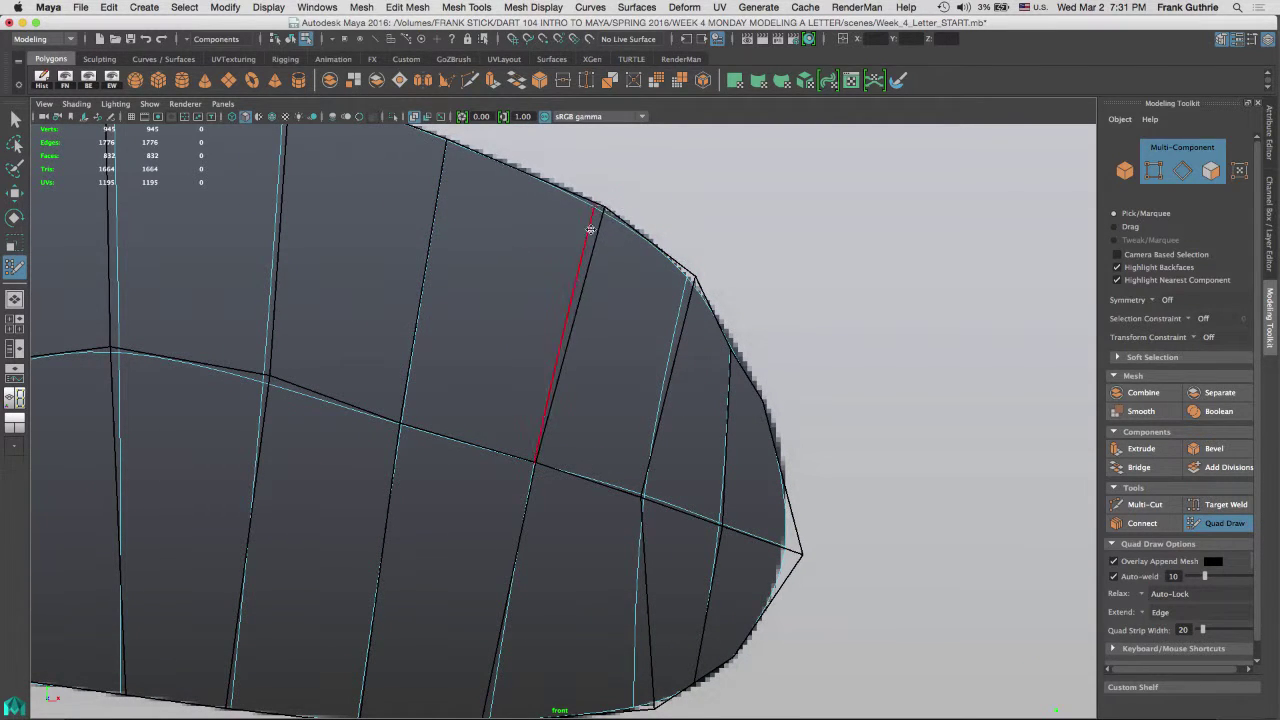
# Refine the vertices around the right arm's rounded tip, compare unsmoothed and smoothed display, and exit Quad Draw
pyautogui.keyDown('alt'); pyautogui.moveTo(620, 390); pyautogui.dragTo(682, 196, button='middle'); pyautogui.keyUp('alt')
pyautogui.moveTo(696, 513)
pyautogui.mouseDown()
pyautogui.moveTo(660, 519)
pyautogui.moveTo(756, 493)
pyautogui.moveTo(808, 451)
pyautogui.moveTo(834, 224)
pyautogui.moveTo(840, 246)
pyautogui.mouseUp()
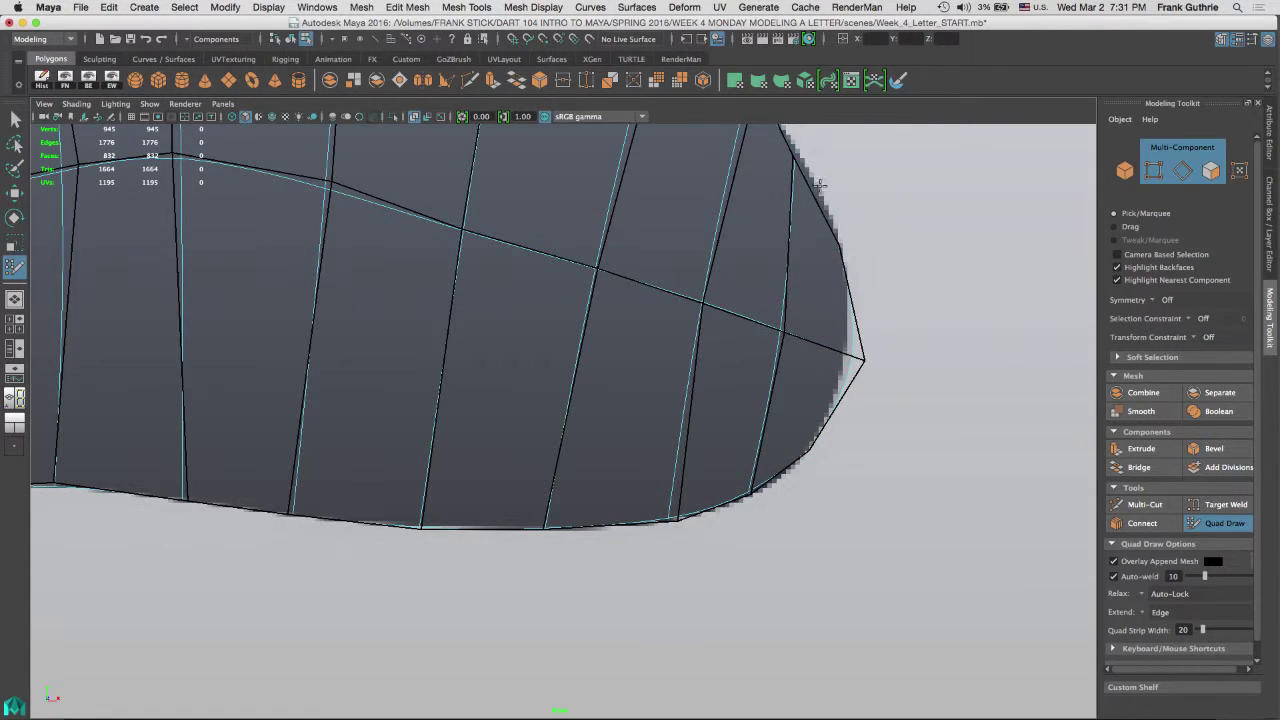
pyautogui.keyDown('alt'); pyautogui.moveTo(810, 168); pyautogui.dragTo(725, 262, button='middle'); pyautogui.keyUp('alt')
pyautogui.moveTo(710, 252); pyautogui.dragTo(719, 263)
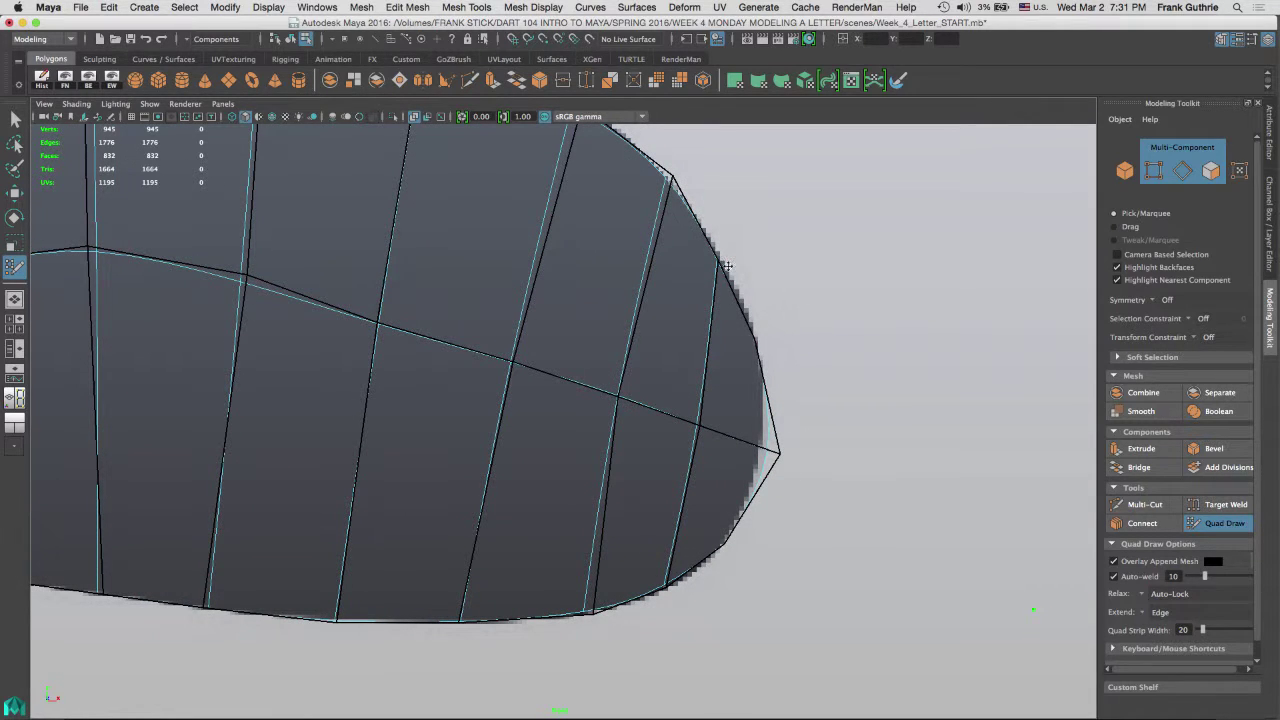
pyautogui.press('1')
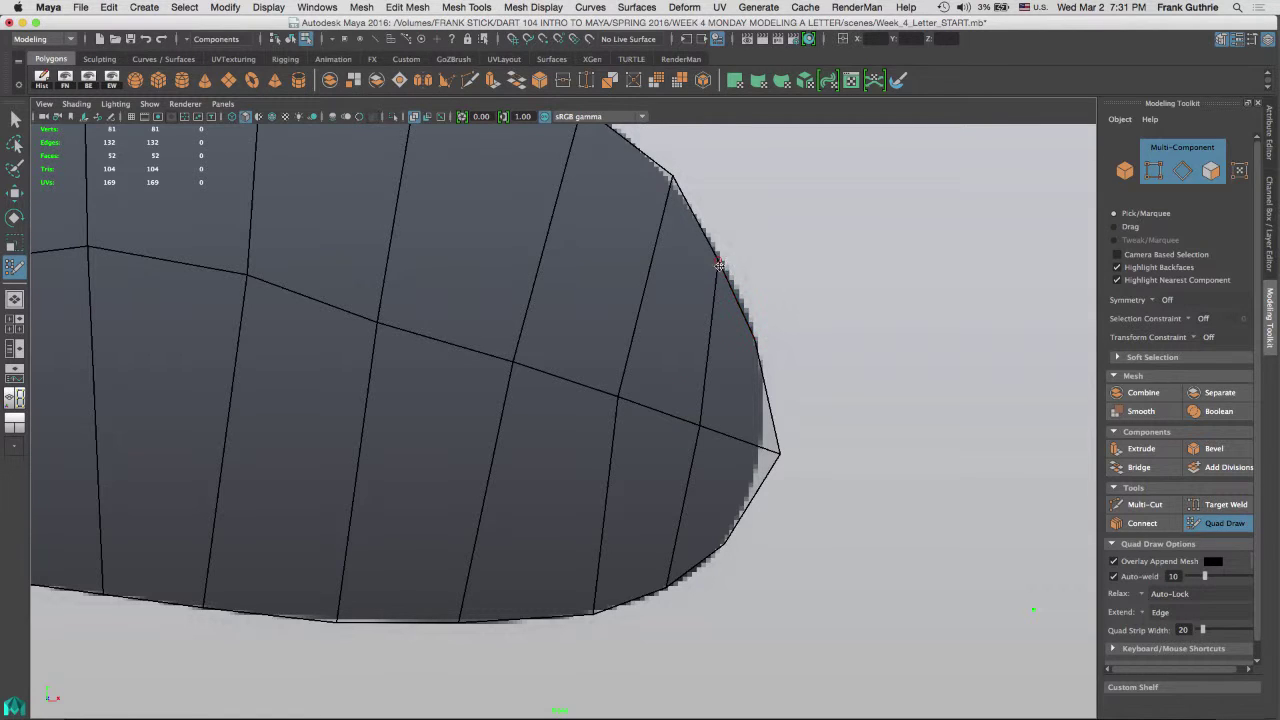
pyautogui.press('3')
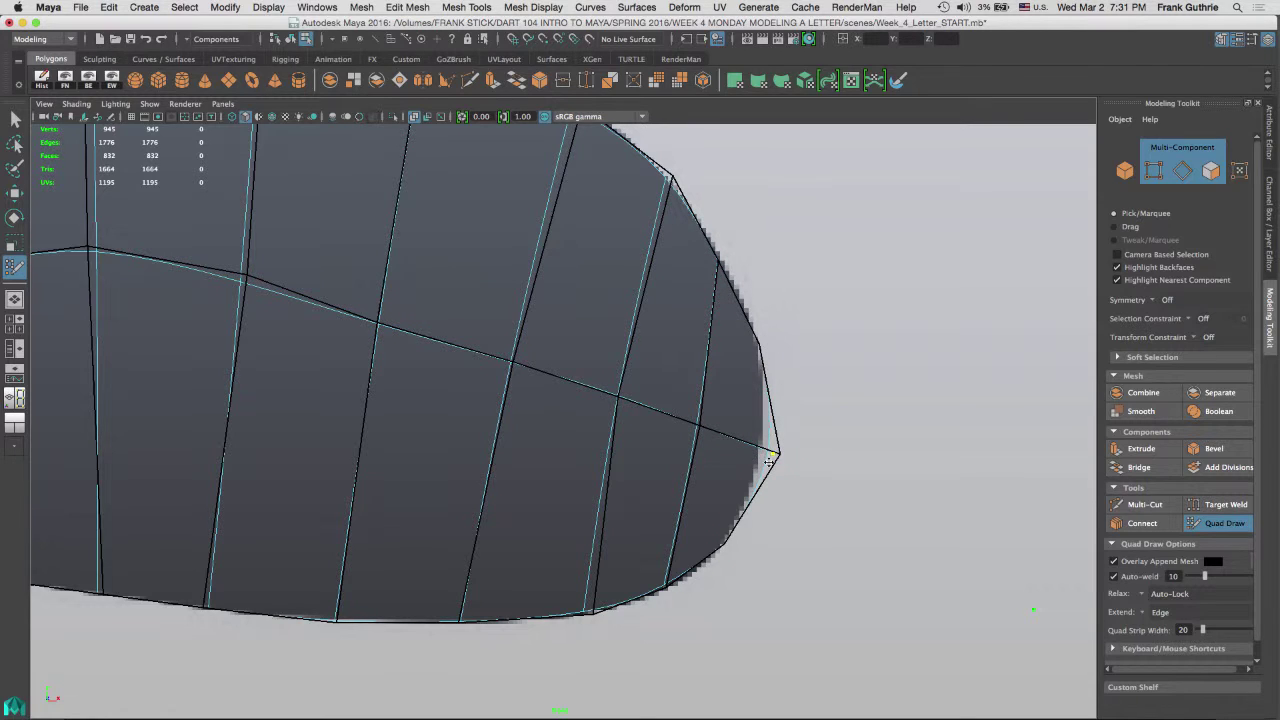
pyautogui.moveTo(769, 453); pyautogui.dragTo(757, 452)
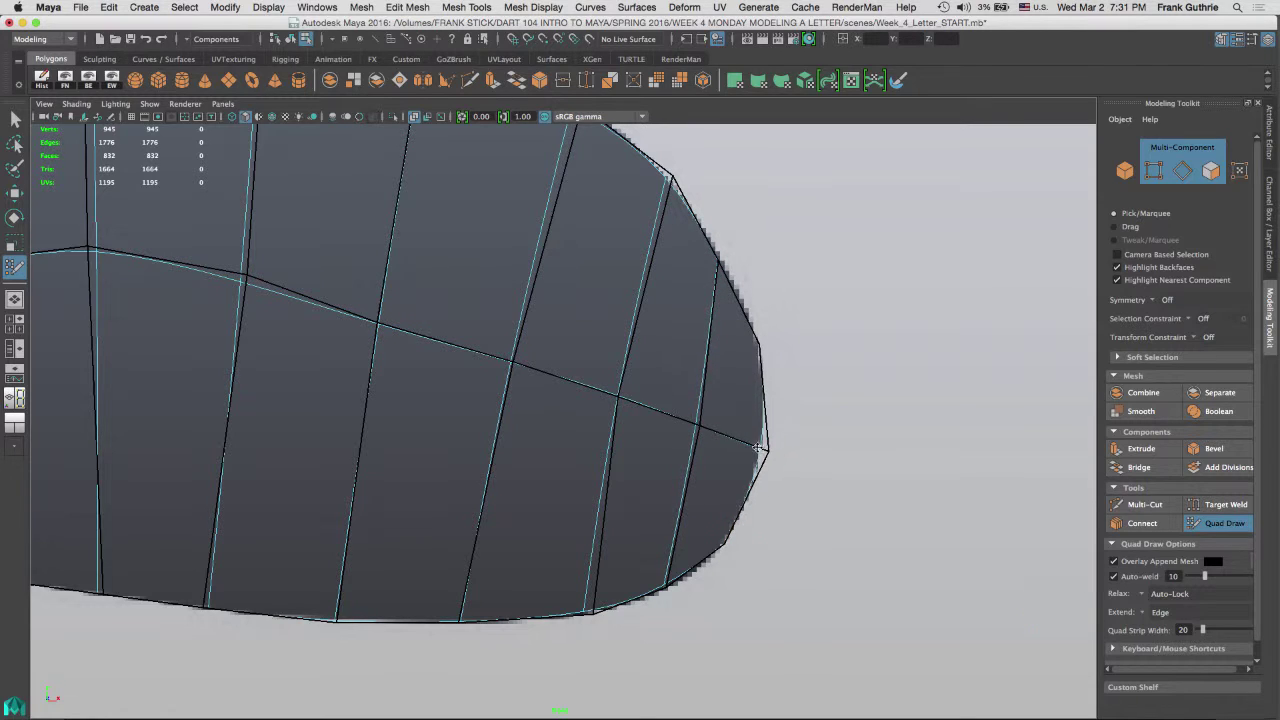
pyautogui.press('q')
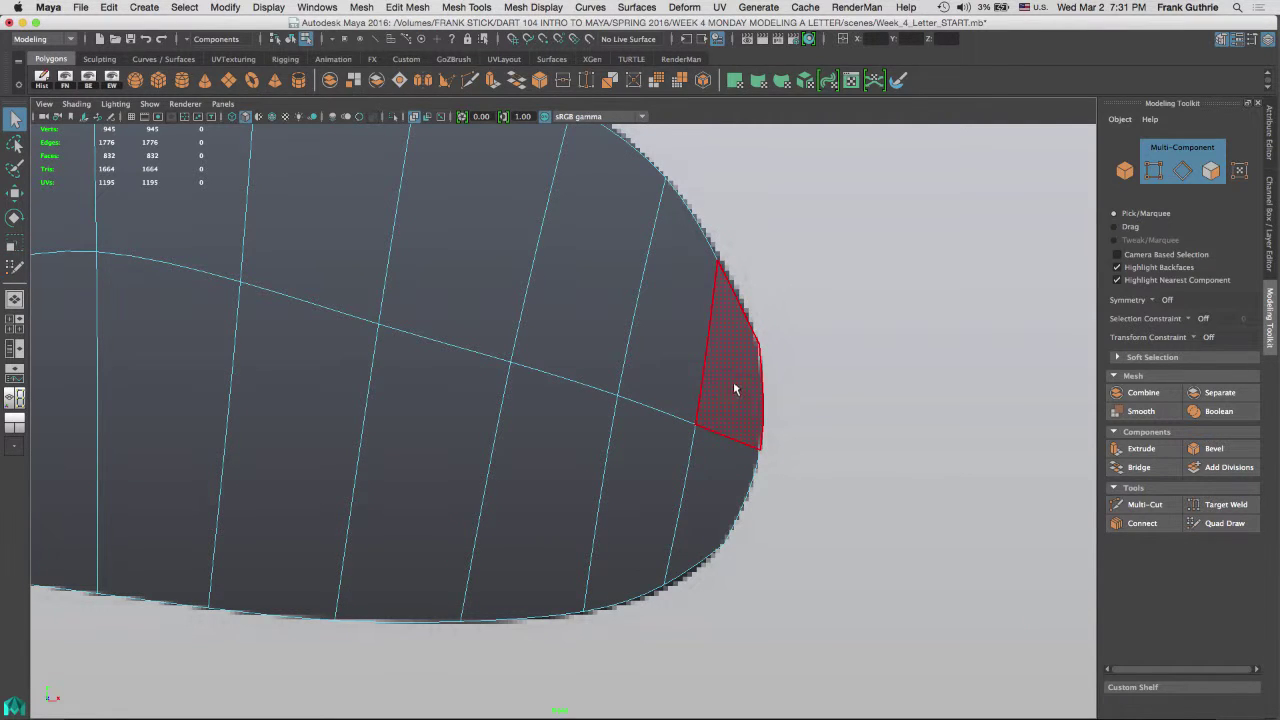
# Switch to vertex selection and move the outline vertices around the right arm's rounded tip to follow the reference edge
pyautogui.moveTo(678, 576); pyautogui.dragTo(610, 322, button='right')
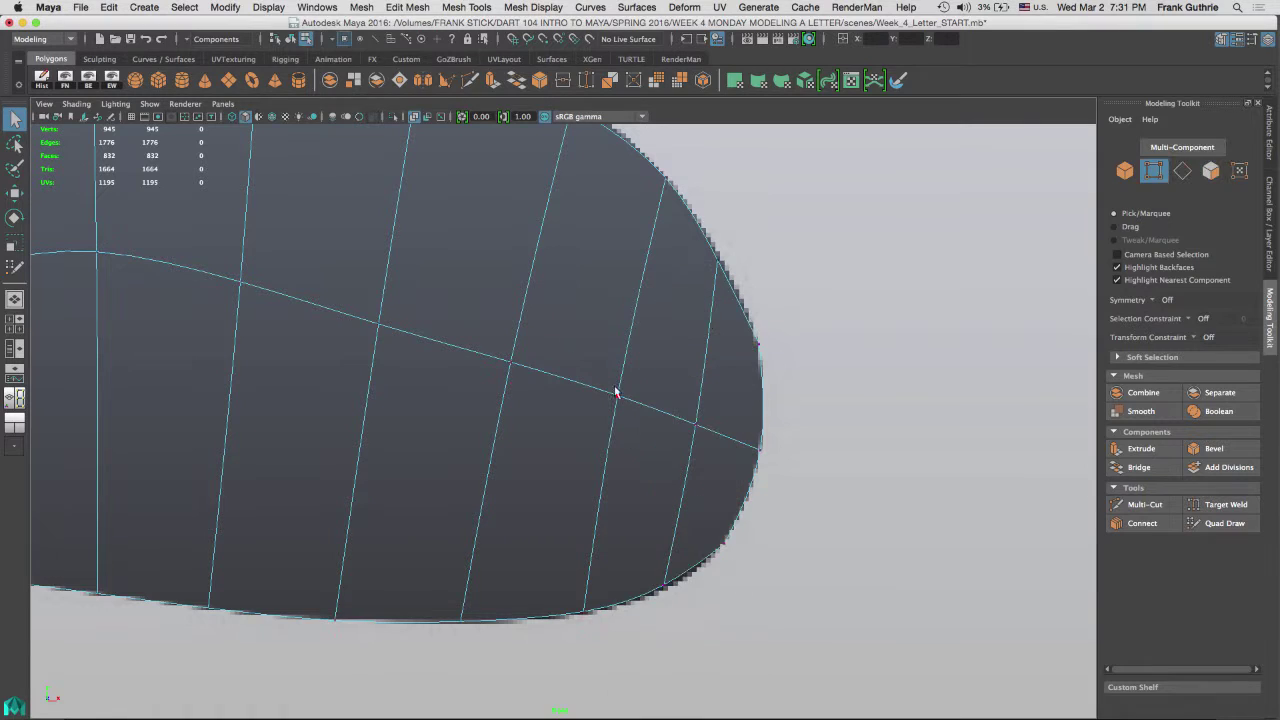
pyautogui.click(665, 588)
pyautogui.press('w')
pyautogui.moveTo(665, 588); pyautogui.dragTo(729, 532)
pyautogui.click(757, 342)
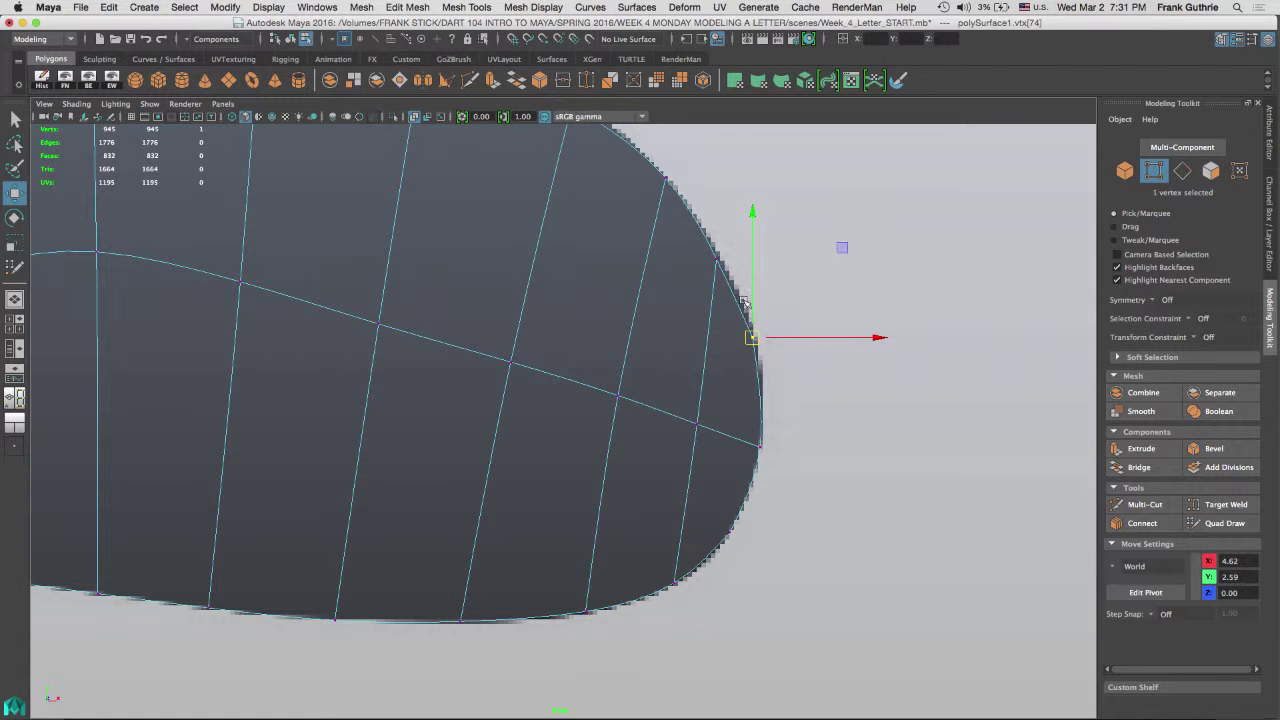
pyautogui.click(717, 259)
pyautogui.moveTo(717, 259); pyautogui.dragTo(722, 263)
pyautogui.scroll(-4, 788, 344)
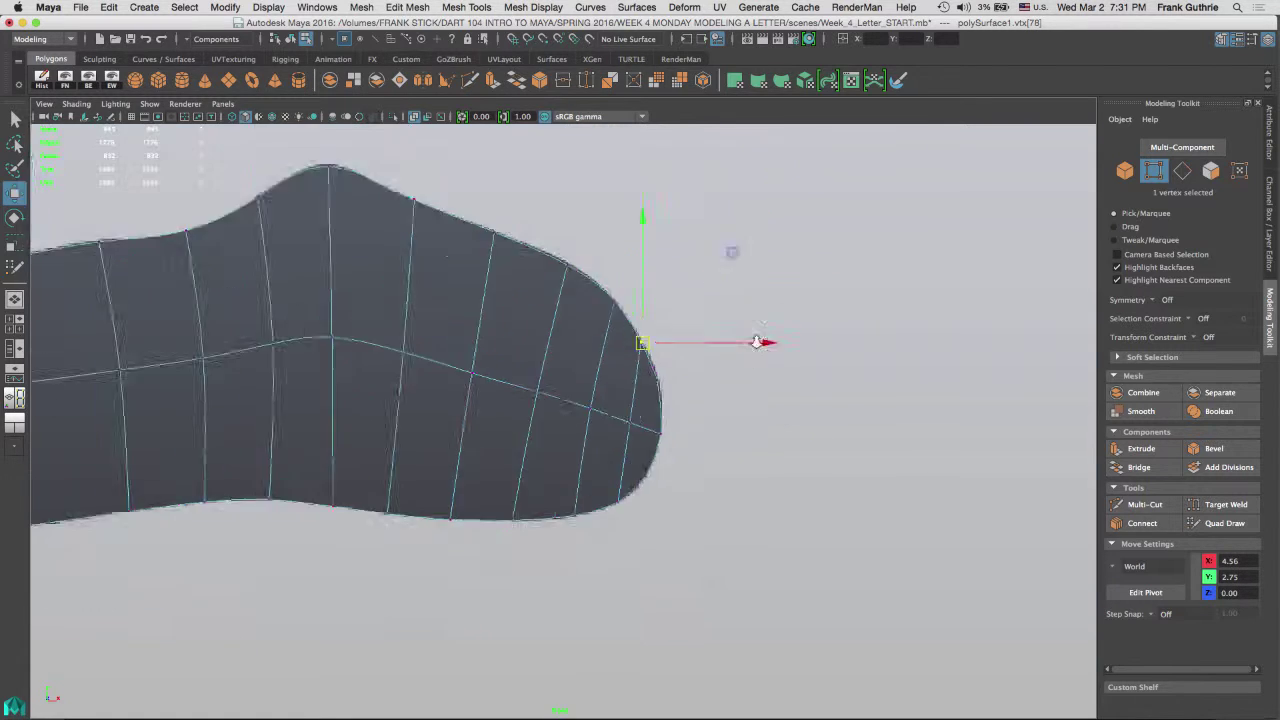
# Return to object mode and use Quad Draw to fill two quads beneath the upper stroke, across the start of the vertical stem
pyautogui.scroll(4, 791, 343)
pyautogui.keyDown('alt'); pyautogui.moveTo(482, 398); pyautogui.dragTo(792, 277, button='middle'); pyautogui.keyUp('alt')
pyautogui.keyDown('alt'); pyautogui.moveTo(349, 371); pyautogui.dragTo(760, 334, button='middle'); pyautogui.keyUp('alt')
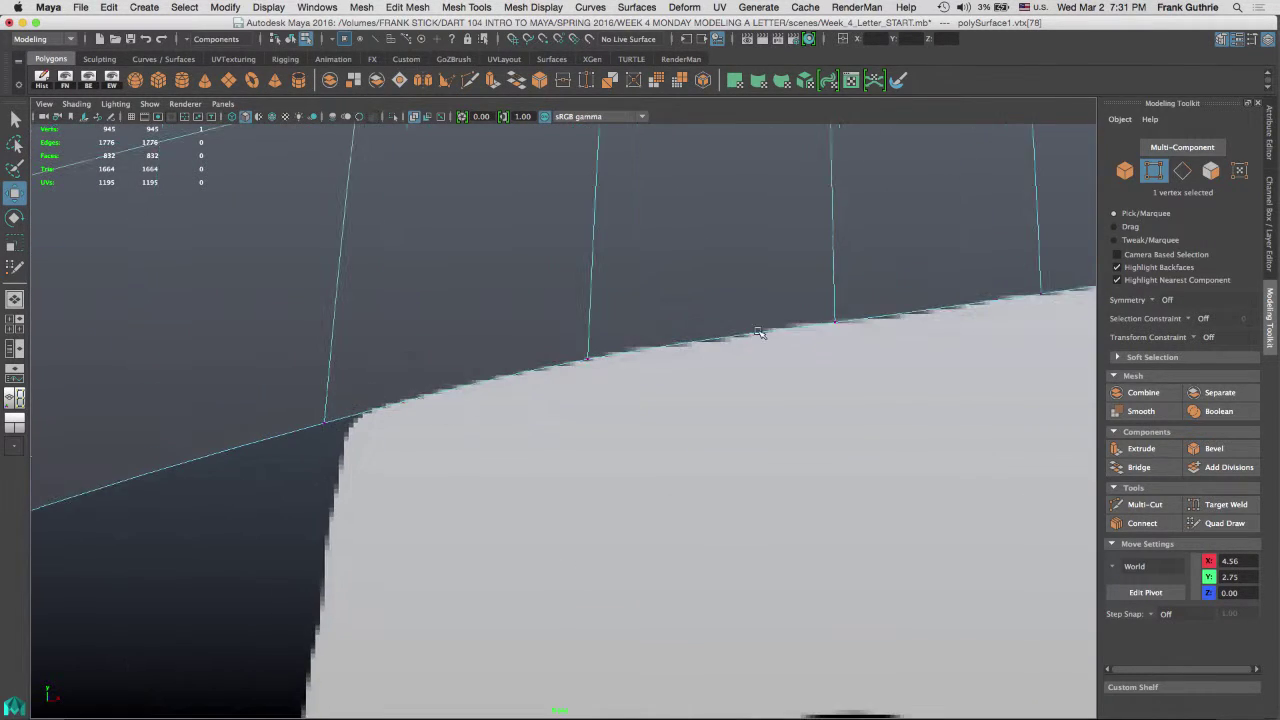
pyautogui.scroll(-8, 404, 430)
pyautogui.keyDown('alt'); pyautogui.moveTo(405, 430); pyautogui.dragTo(642, 247, button='middle'); pyautogui.keyUp('alt')
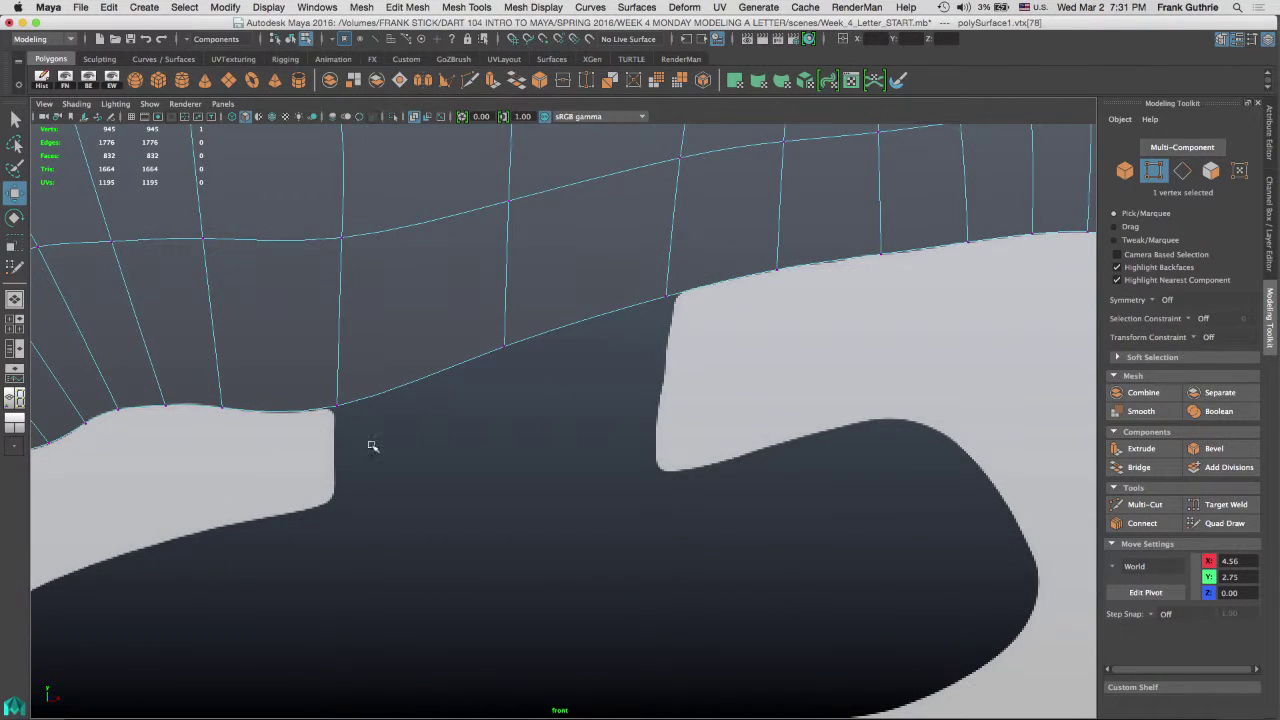
pyautogui.keyDown('alt'); pyautogui.moveTo(589, 366); pyautogui.dragTo(587, 368, button='middle'); pyautogui.keyUp('alt')
pyautogui.moveTo(591, 303); pyautogui.dragTo(616, 285, button='right')
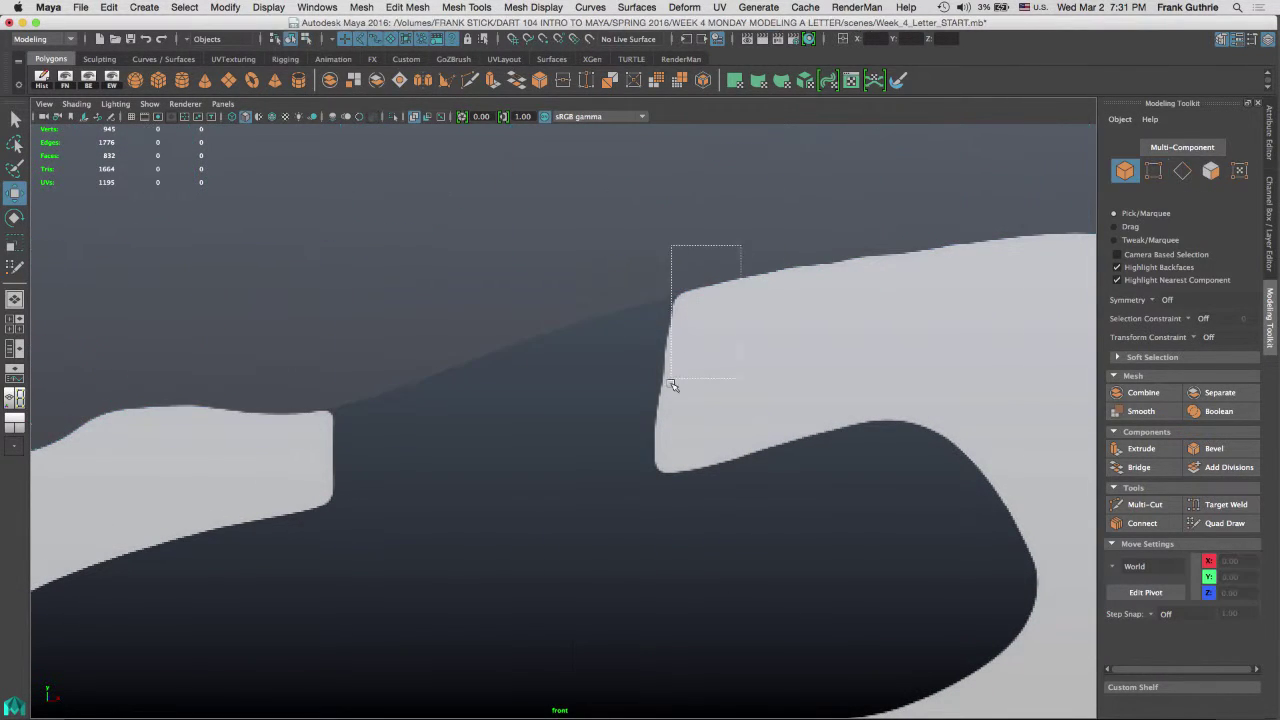
pyautogui.click(1224, 523)
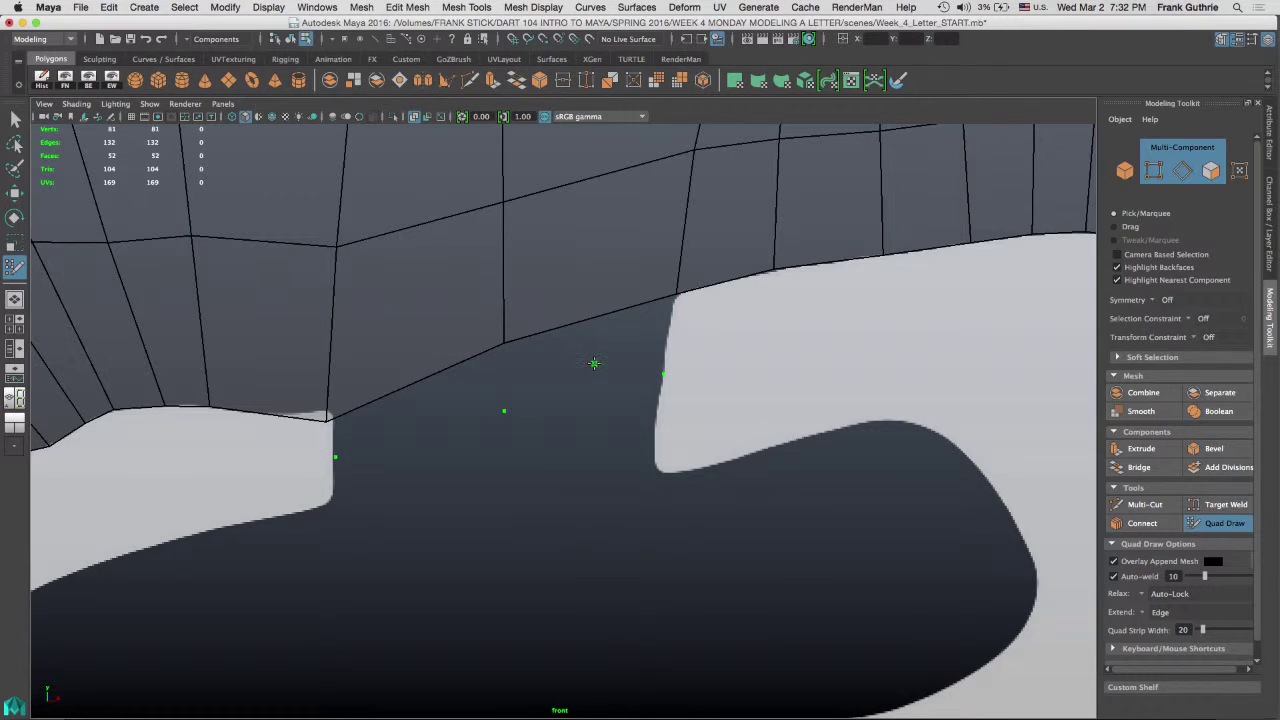
pyautogui.keyDown('shift'); pyautogui.click(594, 364); pyautogui.keyUp('shift')
pyautogui.keyDown('shift'); pyautogui.click(451, 397); pyautogui.keyUp('shift')
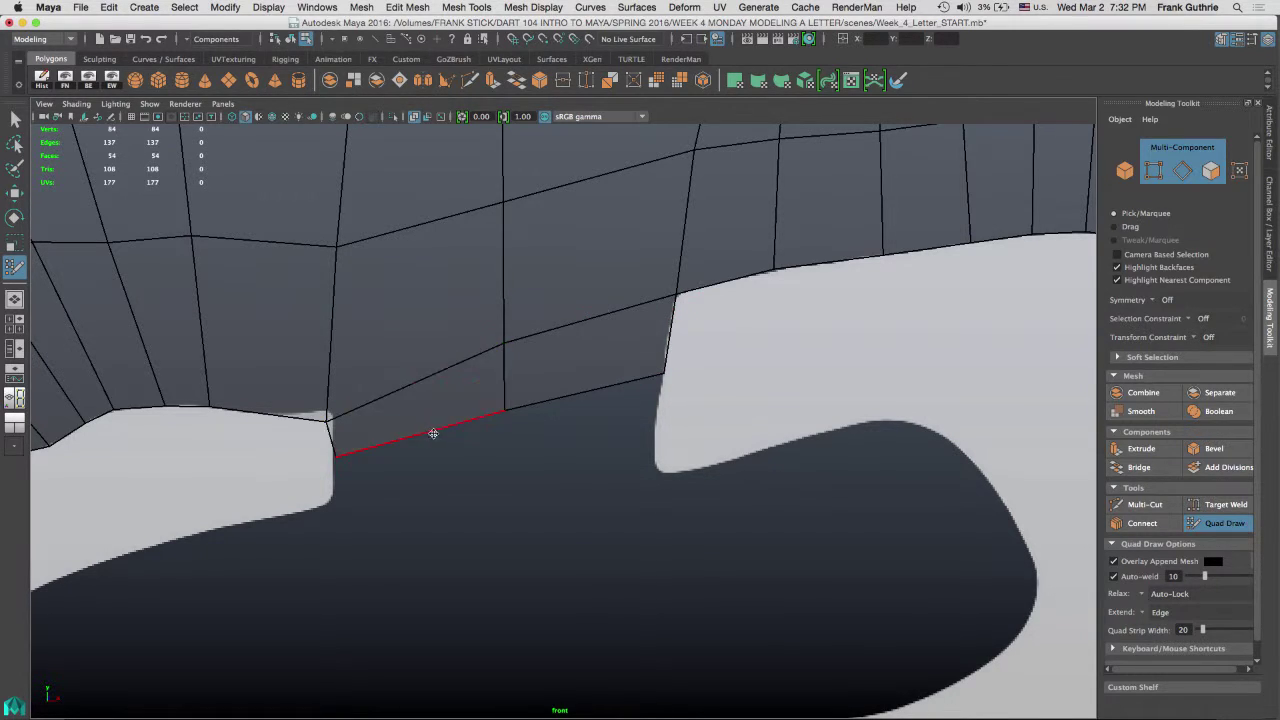
# Extend the stem's two bottom edges downward into a second row of quads and display the mesh smoothed
pyautogui.moveTo(437, 449); pyautogui.dragTo(435, 487)
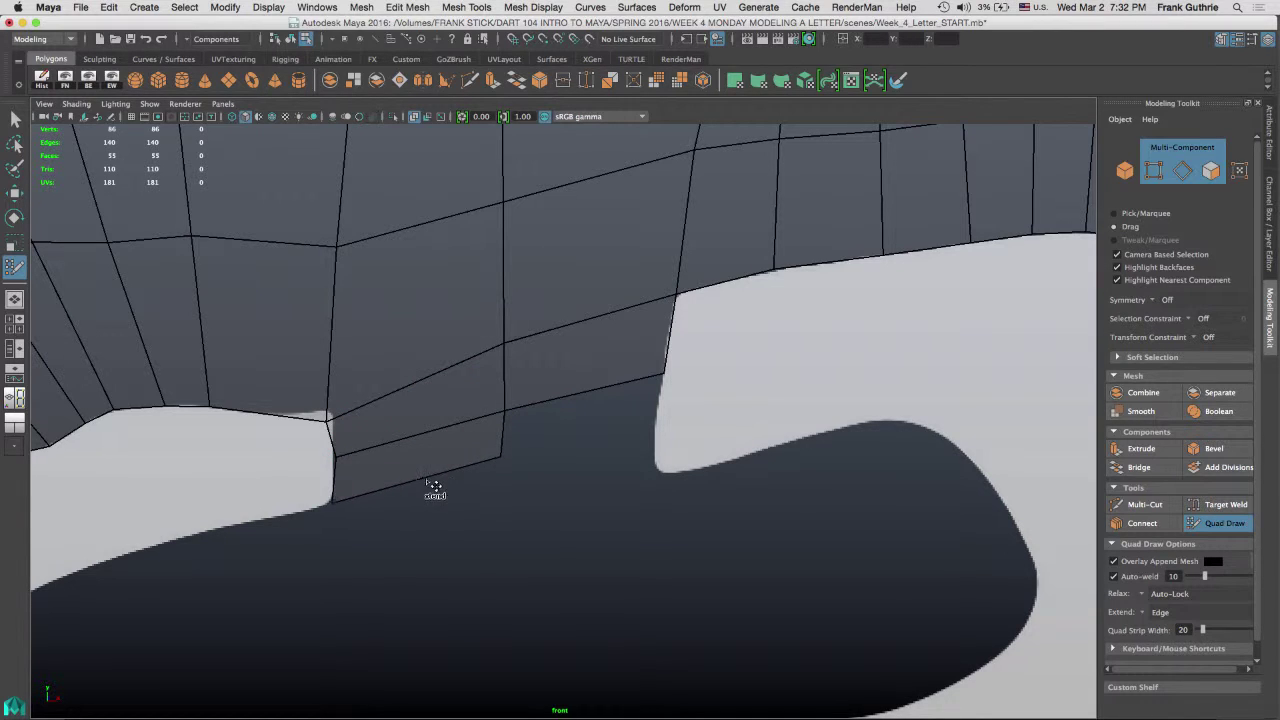
pyautogui.moveTo(571, 392); pyautogui.dragTo(591, 449)
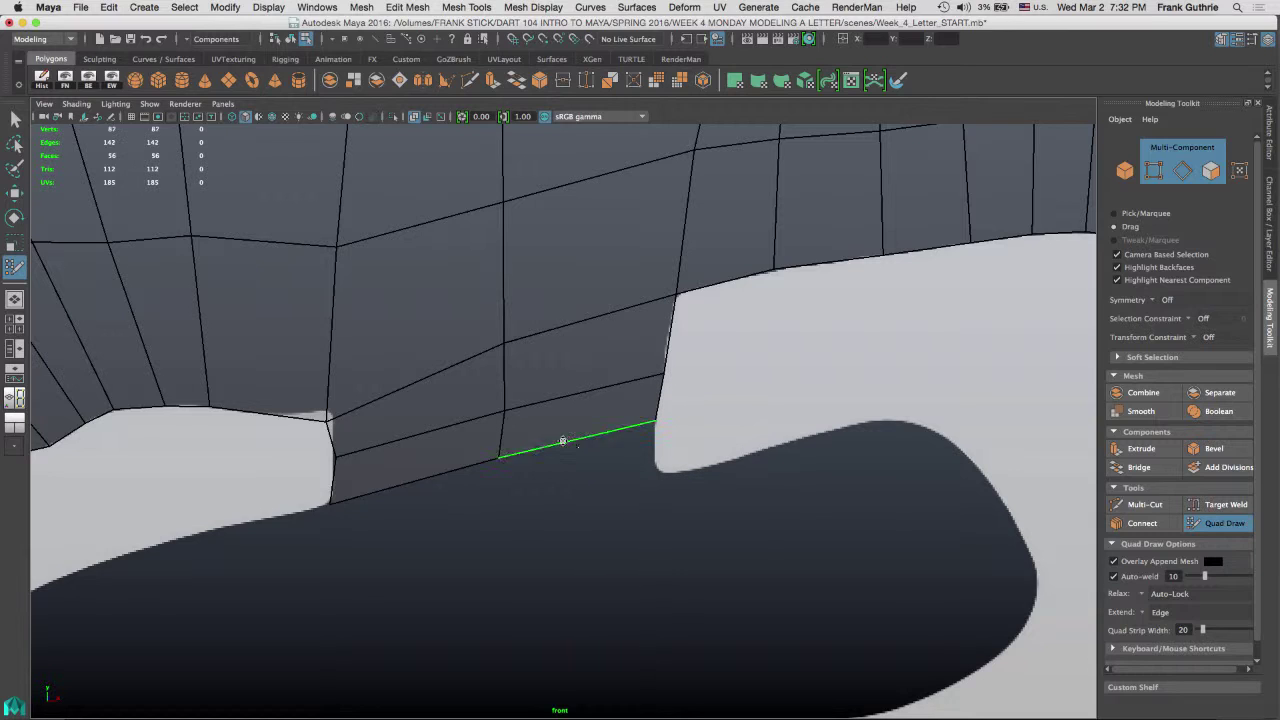
pyautogui.press('3')
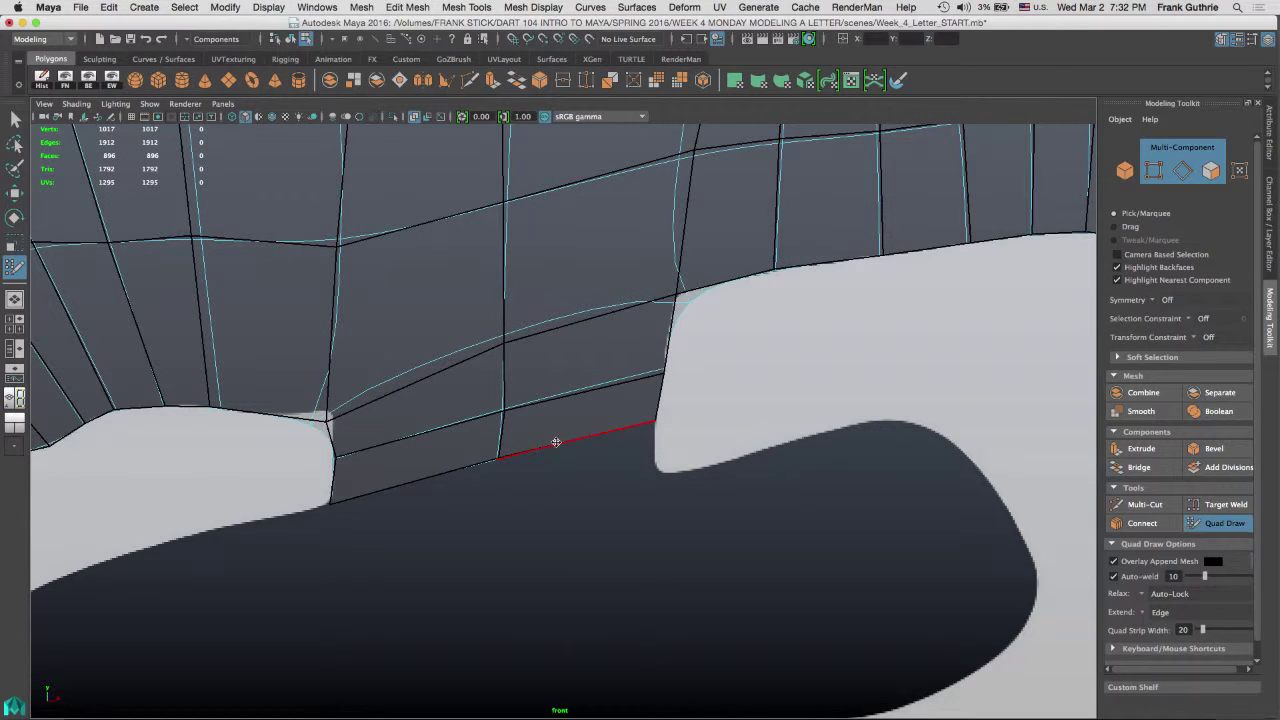